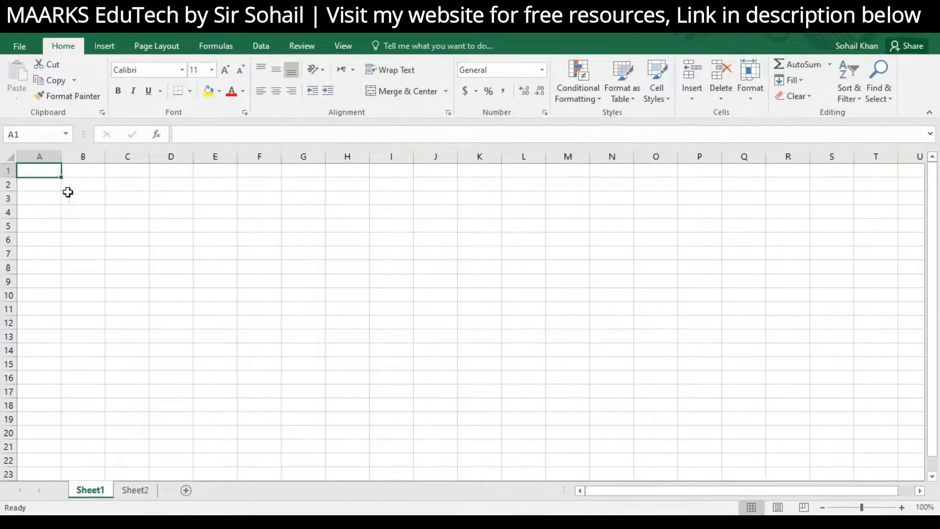
Examine how the cell address readout identifies different cells, such as B2, C2, G4 and C3
click(88, 189)
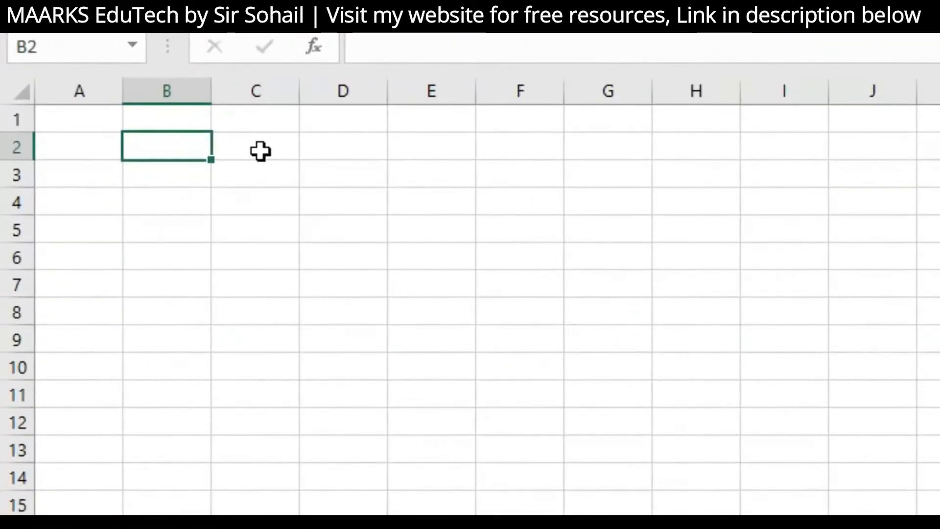
click(260, 152)
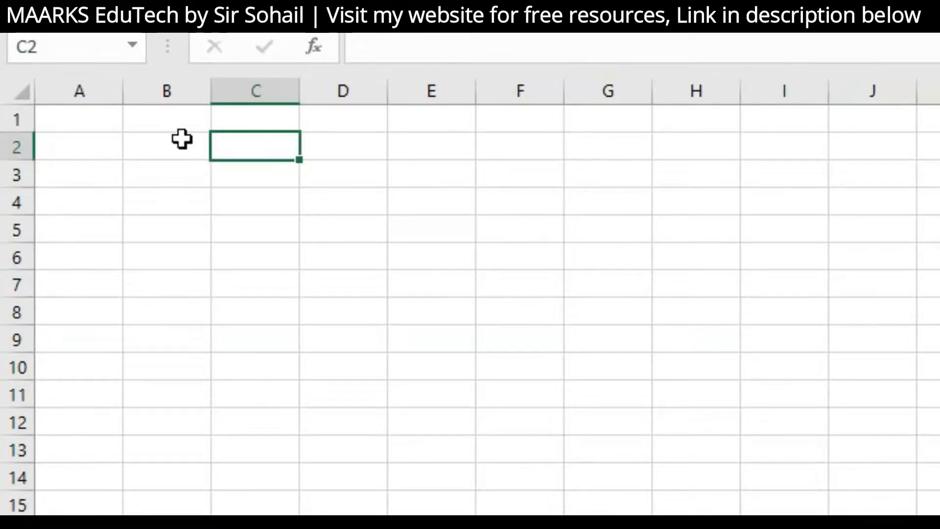
click(57, 49)
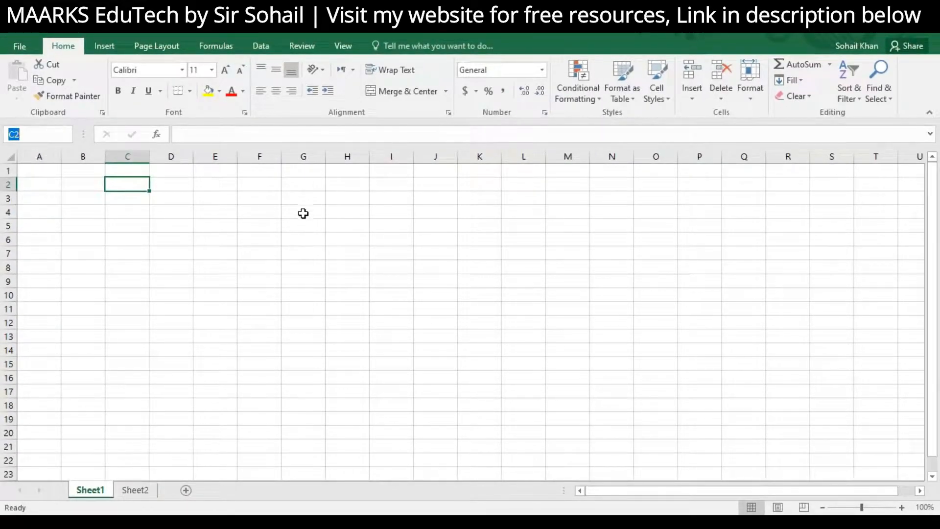
click(303, 213)
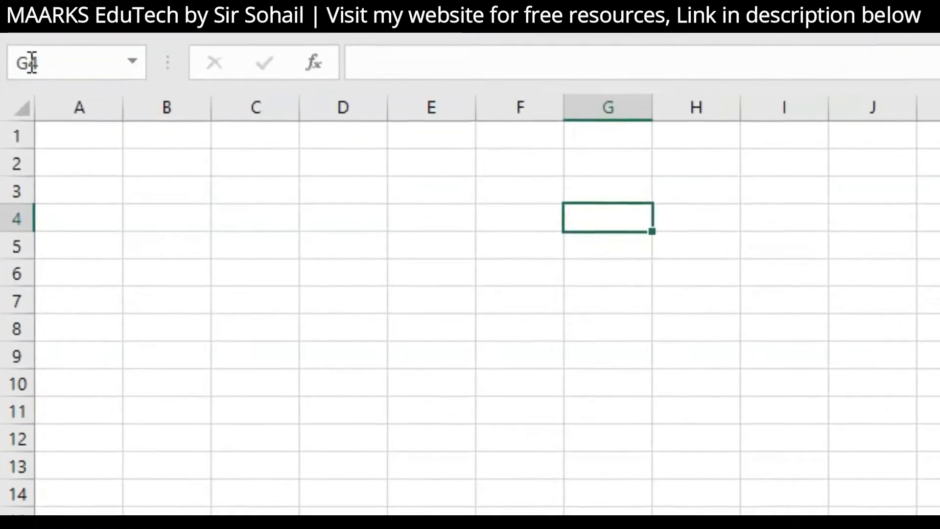
click(32, 62)
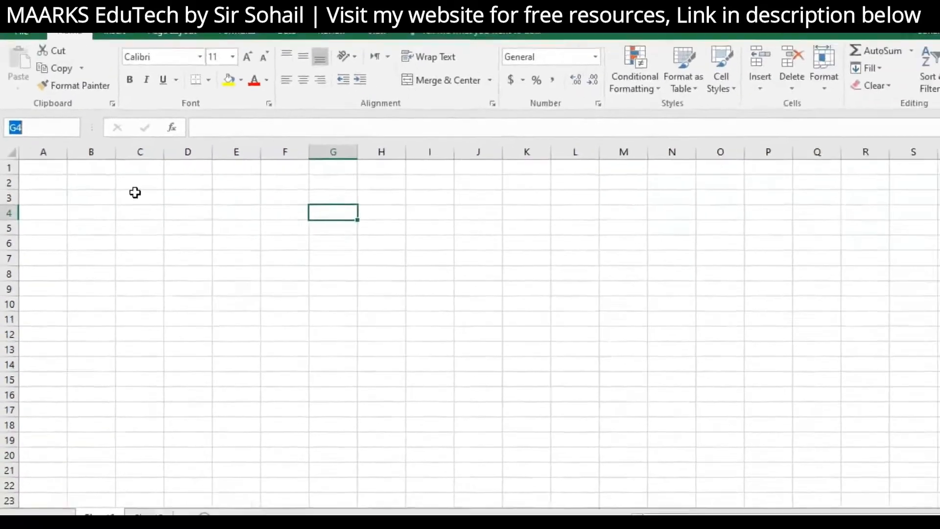
click(138, 193)
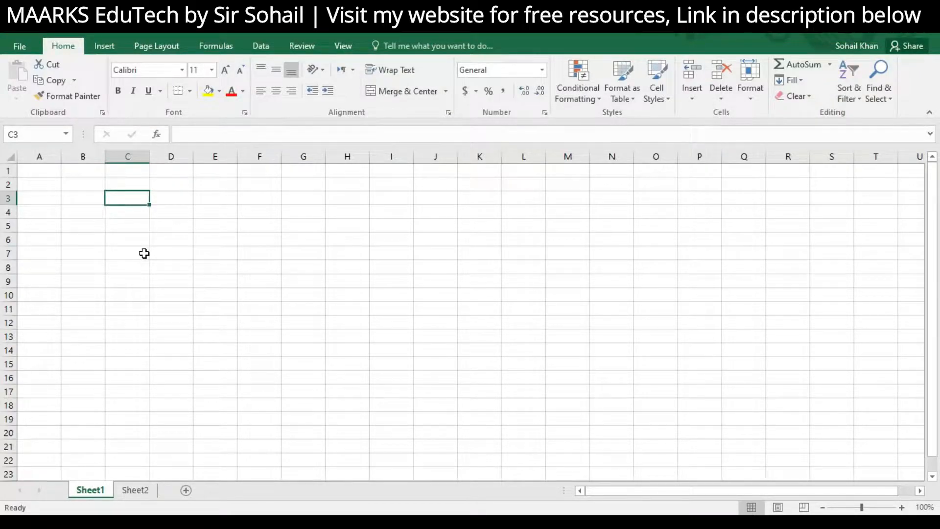
Enter the value 10 in each of the cells E3, E4 and E5
click(218, 198)
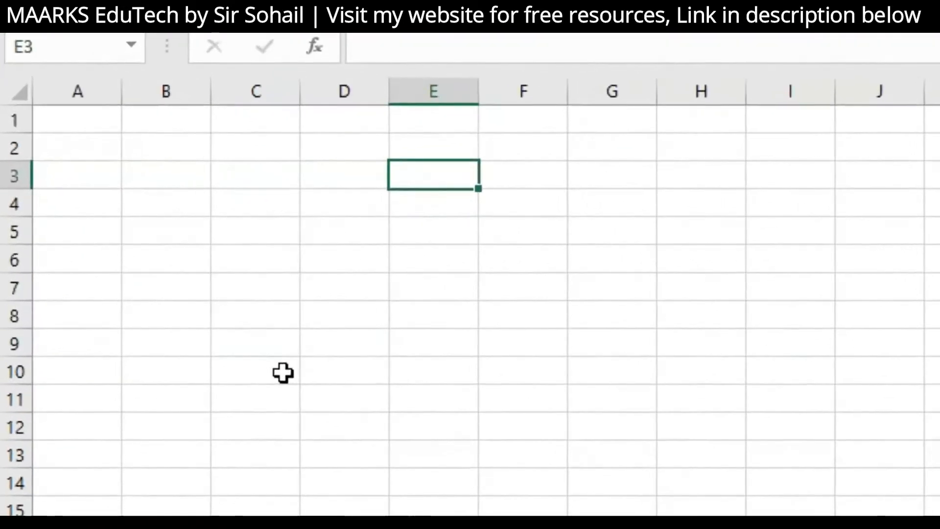
text(10)
key(Return)
key(ctrl+d)
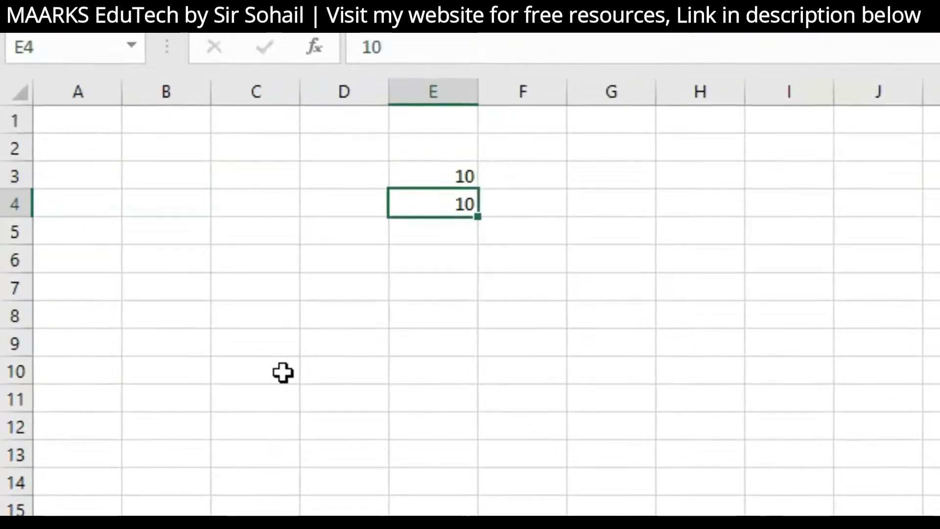
key(Return)
text(10)
key(Return)
Label cell D7 as "total" below the column of numbers
key(Down)
key(Left)
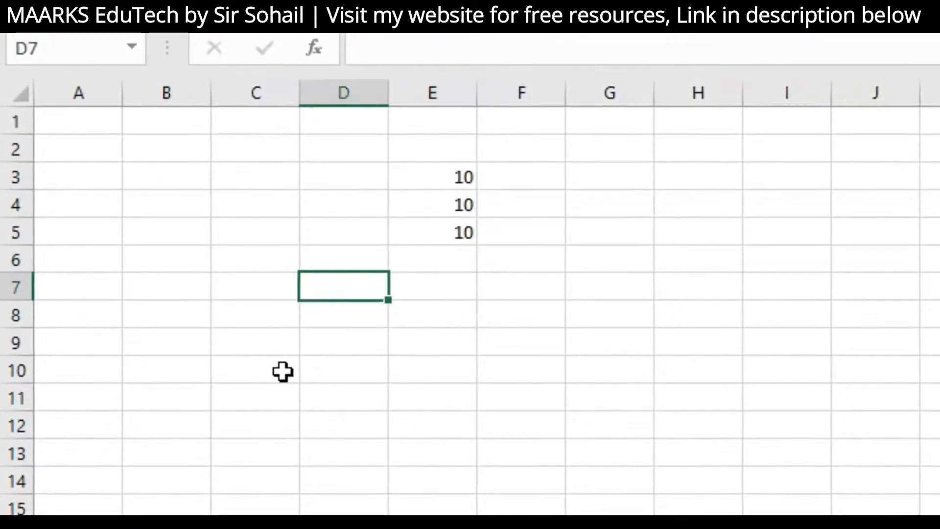
text(total)
key(Tab)
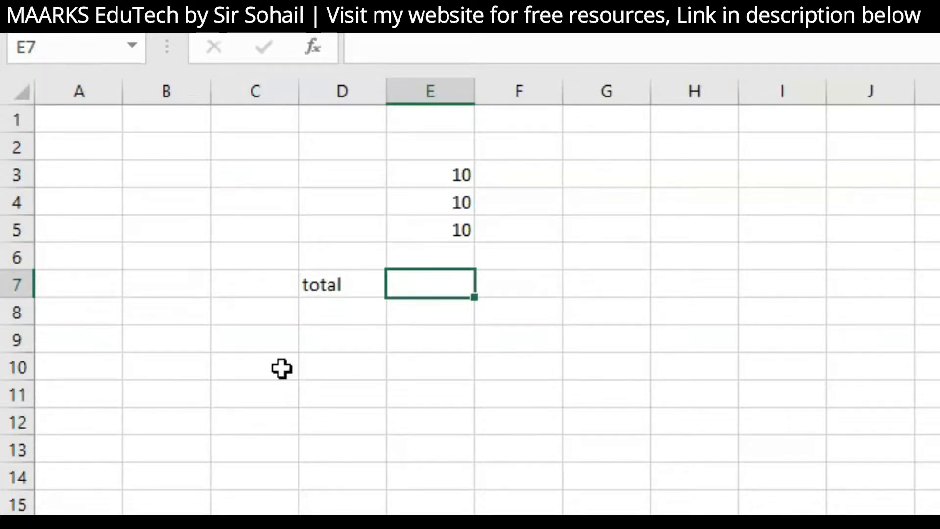
Calculate the total in E7 with the fixed-number formula =10+10+10 and inspect the cell's formula
text(=)
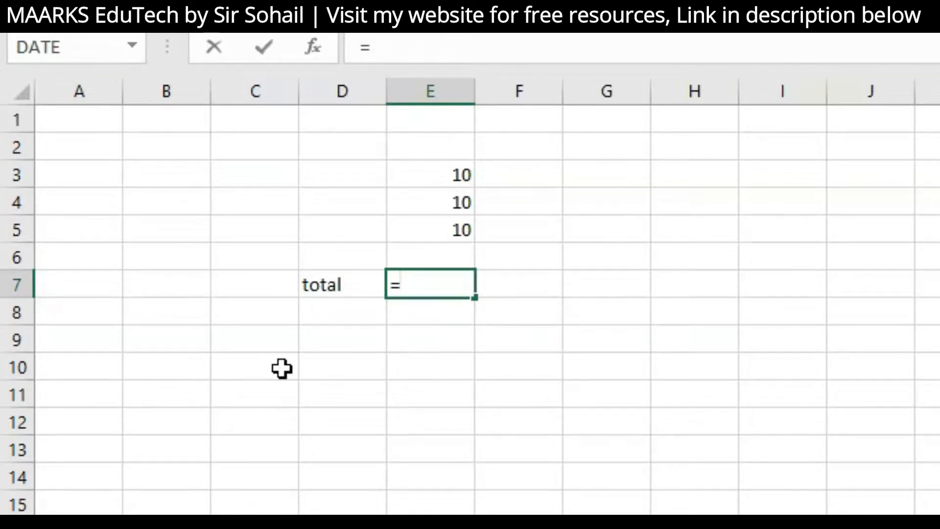
text(10+10+10)
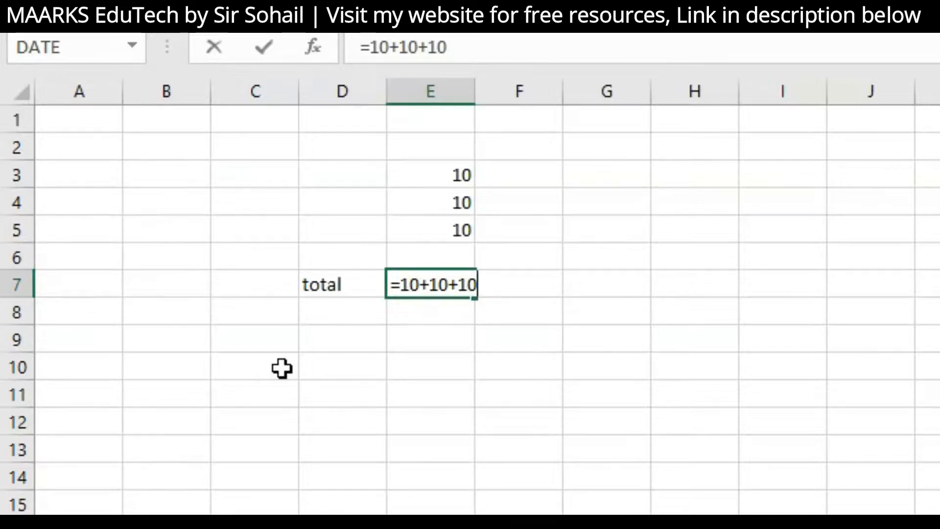
key(Return)
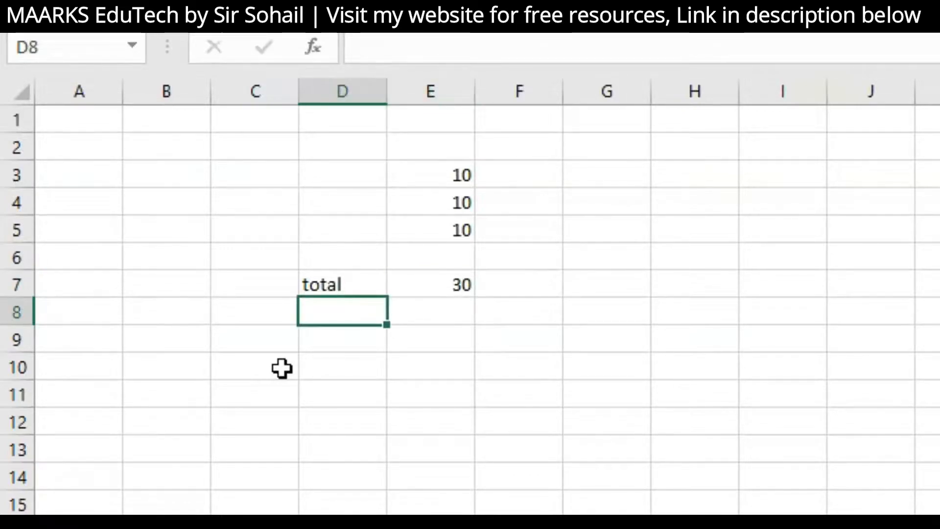
click(457, 287)
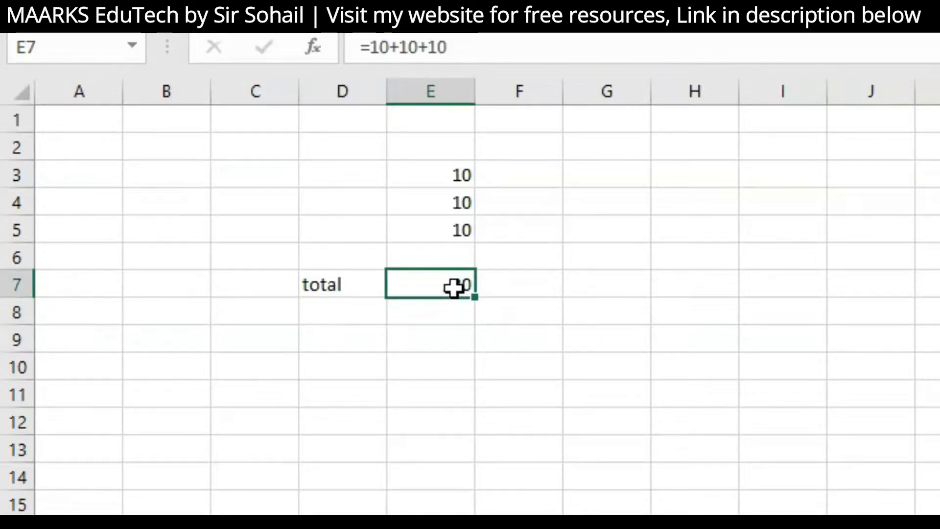
Test the fixed-number total by changing E5 to 20, and restore E5 to 10
click(433, 231)
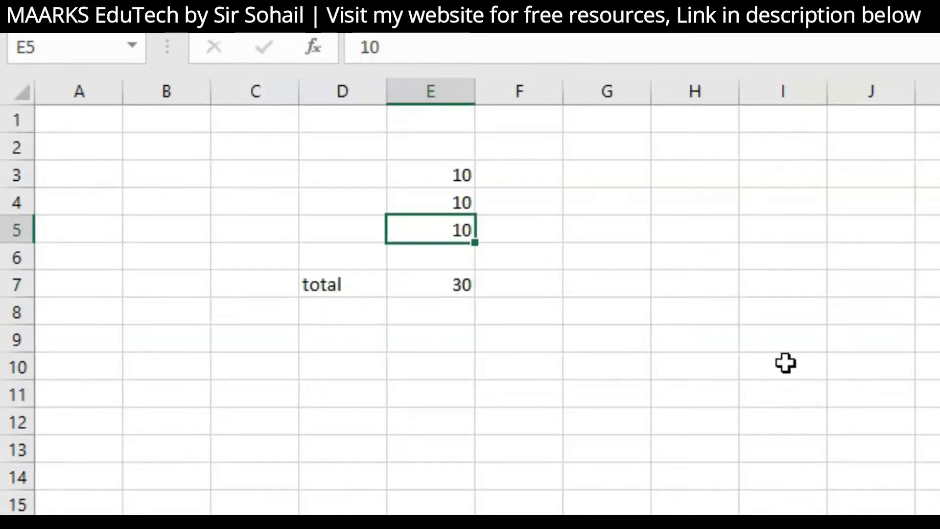
text(20)
key(Return)
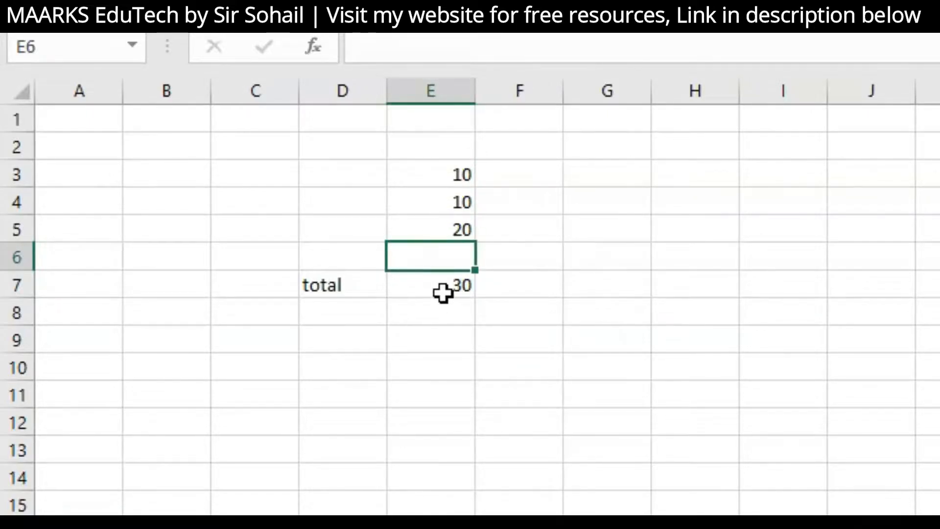
click(464, 221)
text(10)
key(Return)
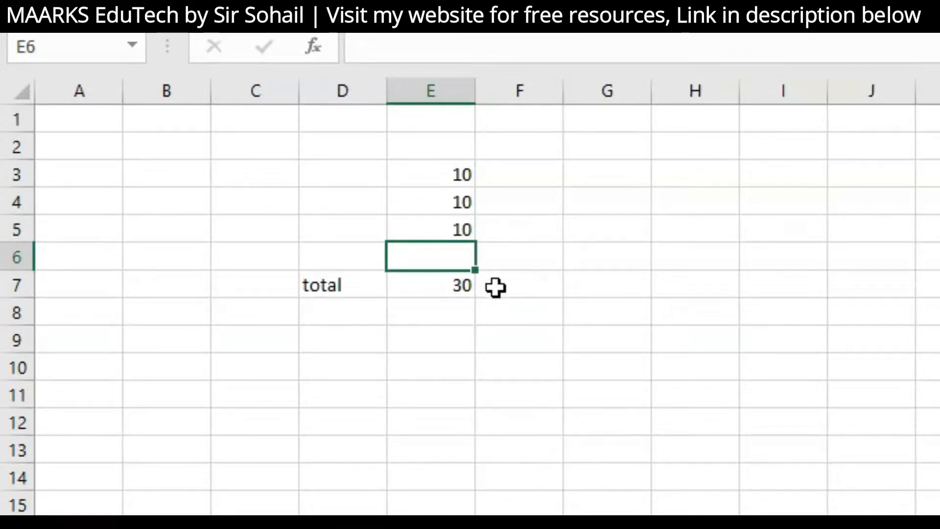
Replace the total in E7 with the cell-reference formula =E3+E4+E5 and inspect the cell's formula
click(462, 285)
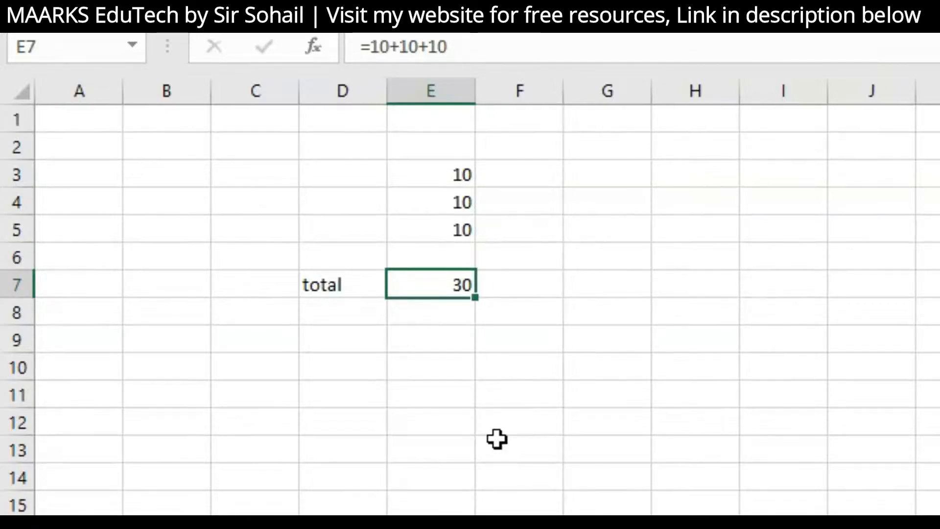
key(Delete)
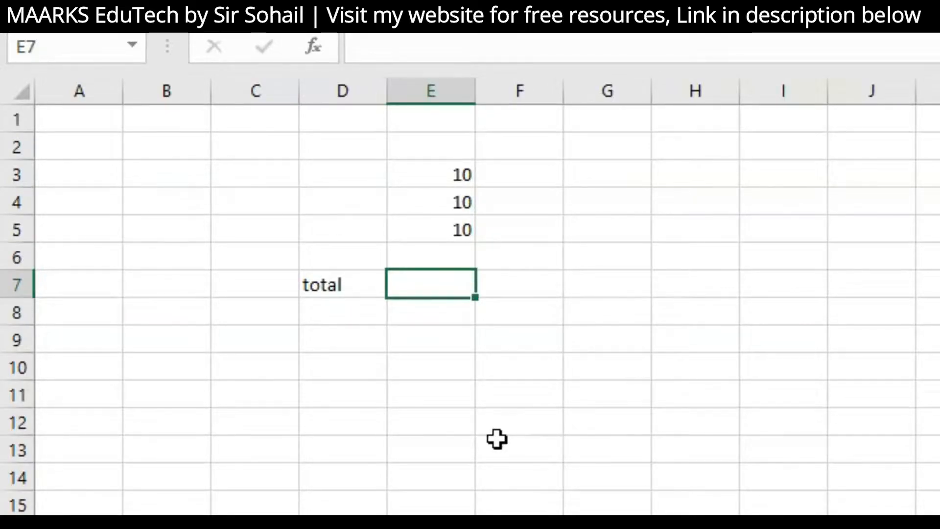
text(=)
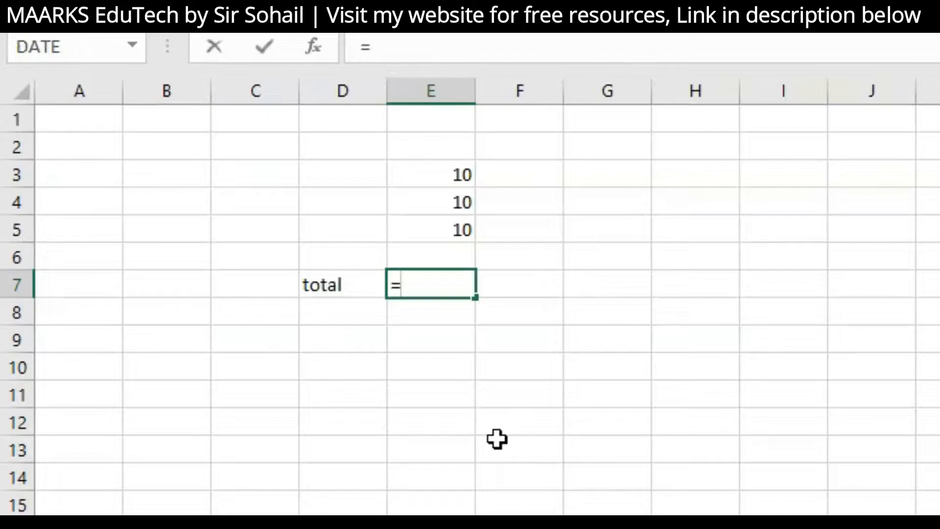
click(450, 174)
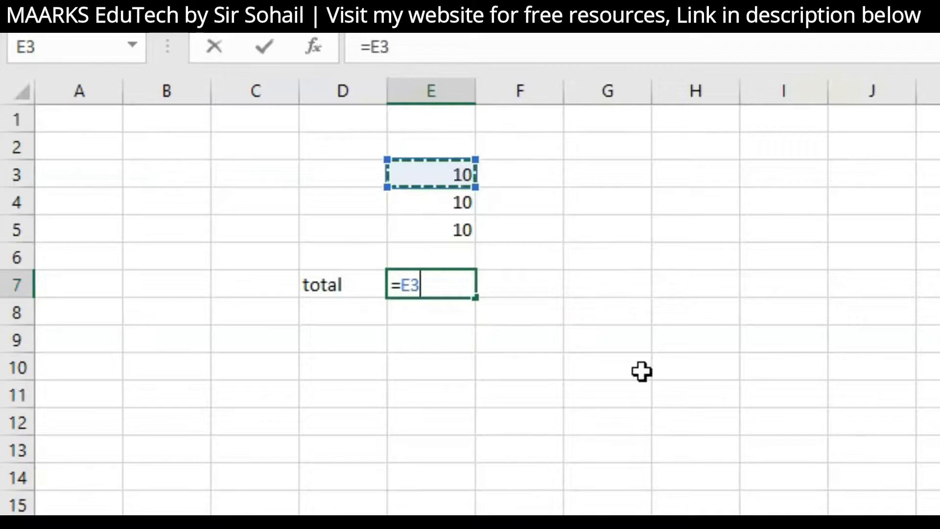
text(+)
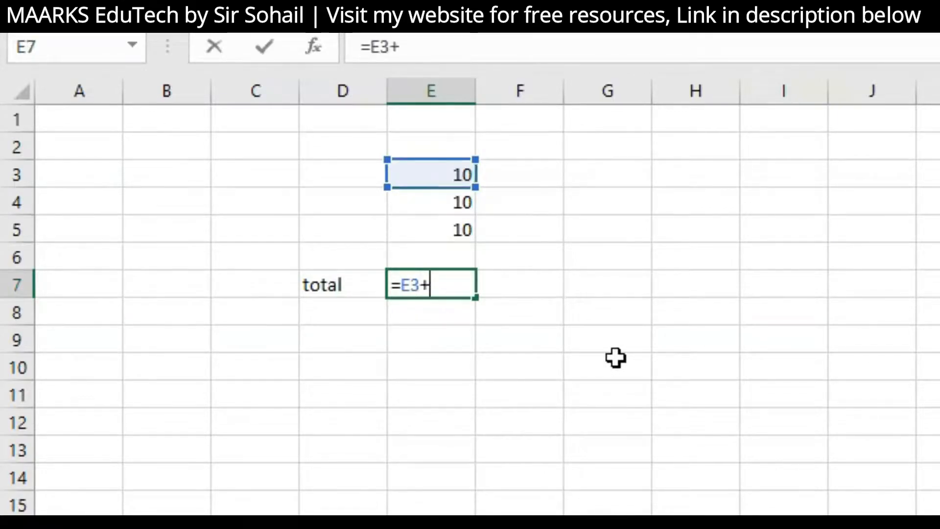
click(463, 206)
text(+)
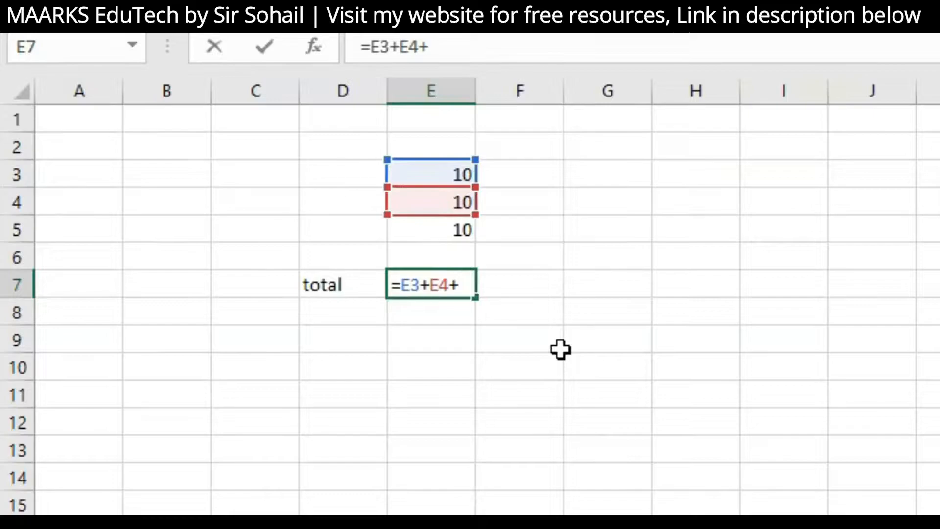
click(450, 225)
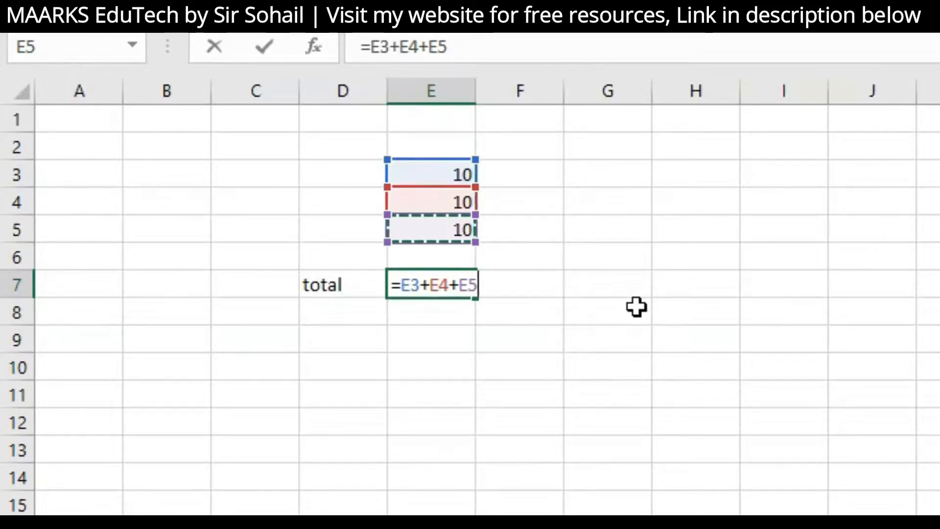
key(Return)
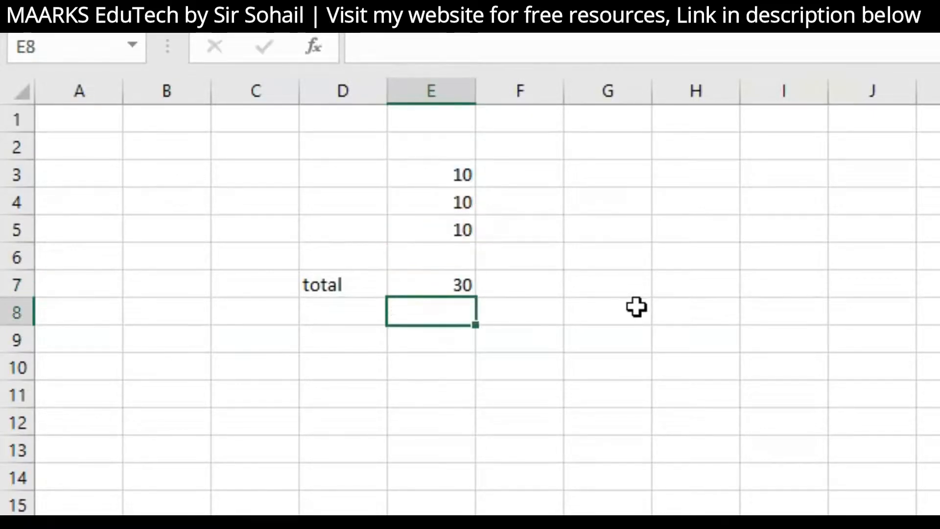
click(437, 283)
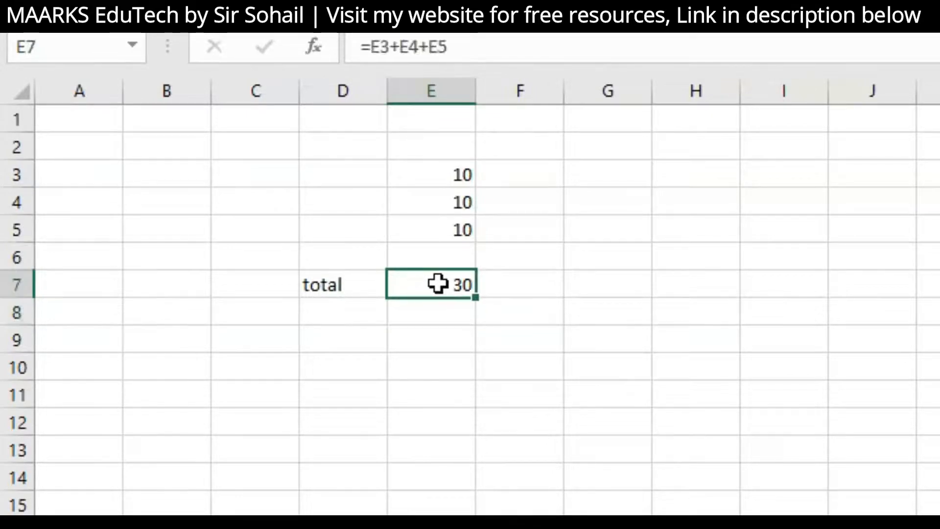
Set E4 to 20 and check the total cell E7 for the recalculated sum
click(448, 201)
text(20)
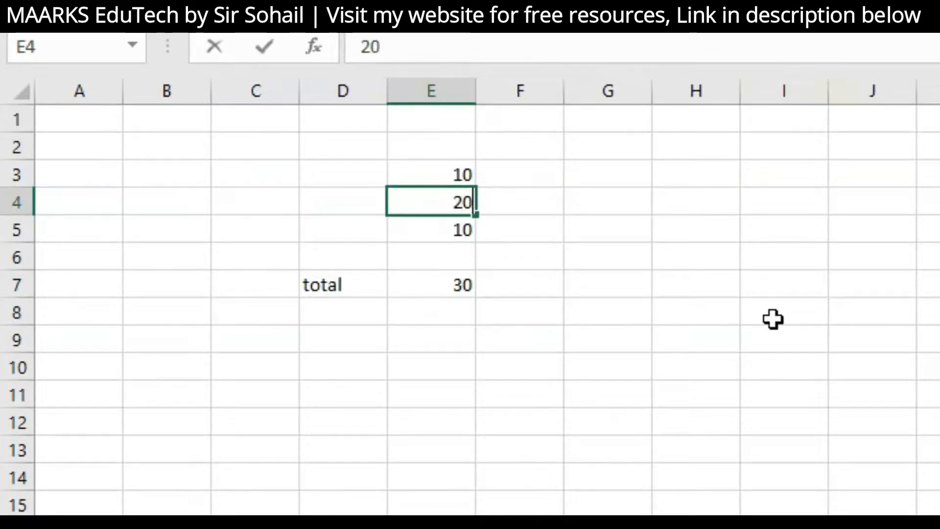
key(Return)
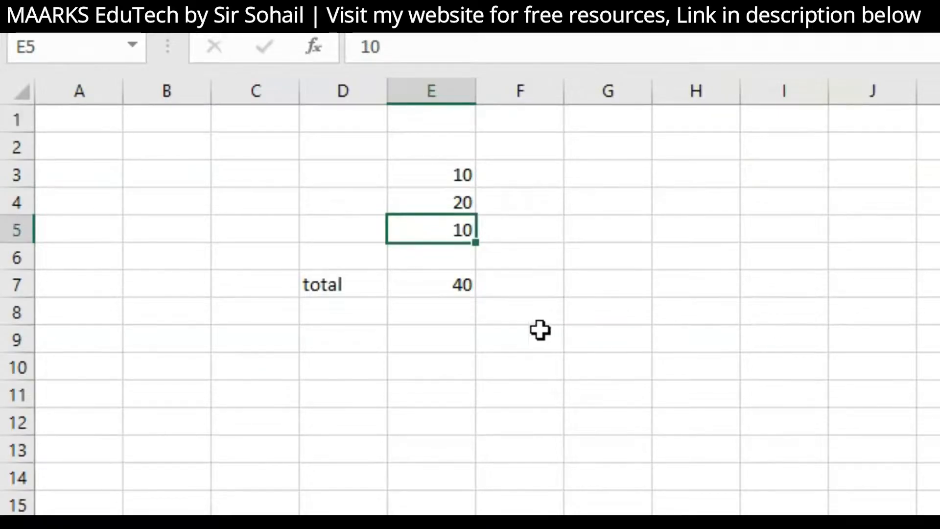
click(464, 287)
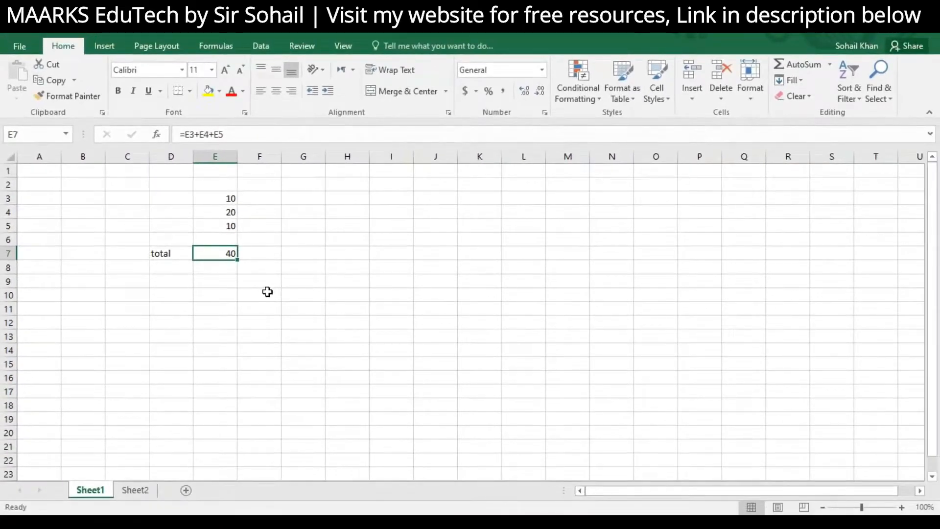
Enter 5 in cell H5 and 2 in cell I5
click(340, 225)
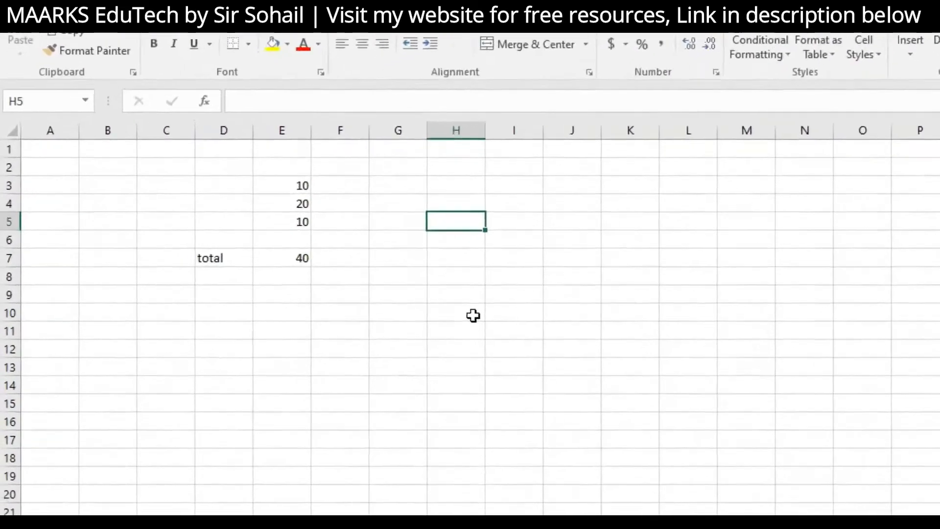
text(5)
key(Tab)
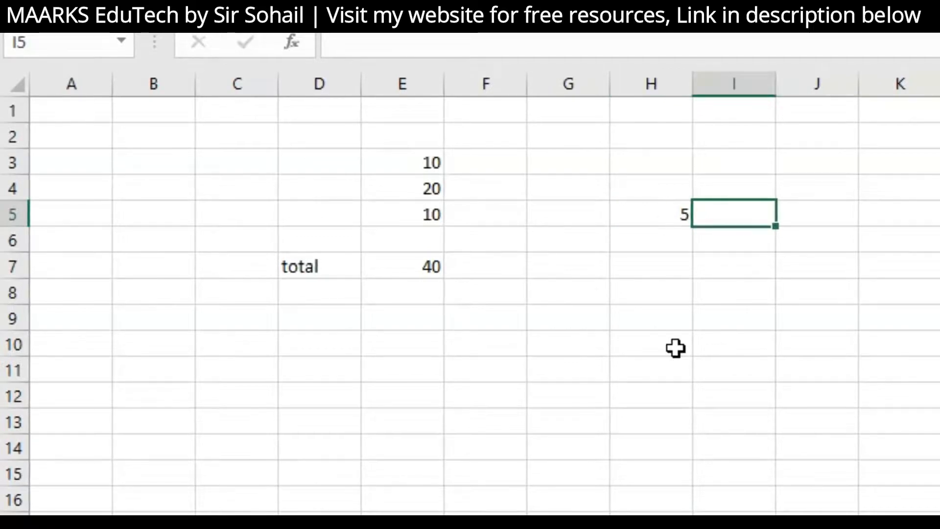
text(2)
key(Tab)
Multiply the two numbers in J5 with the formula =H5*I5
text(=)
click(686, 214)
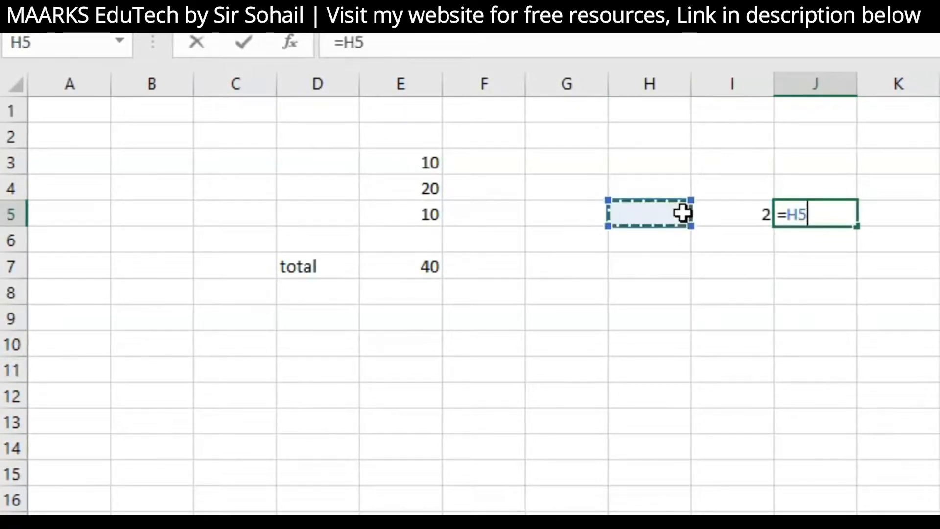
text(*)
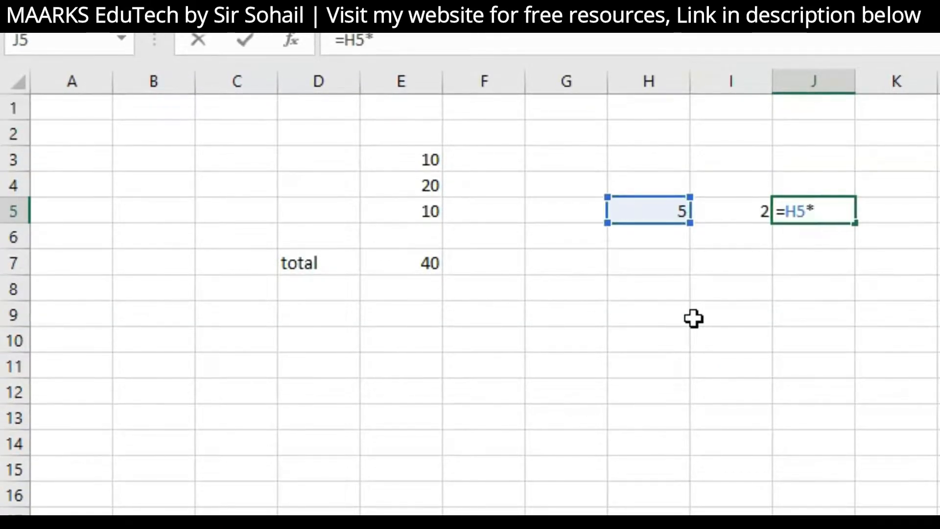
click(744, 193)
click(744, 209)
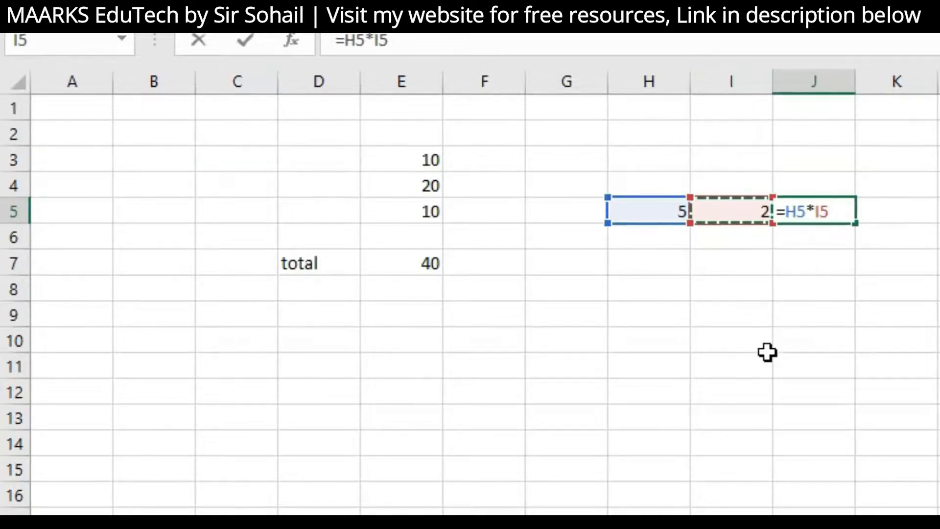
key(Return)
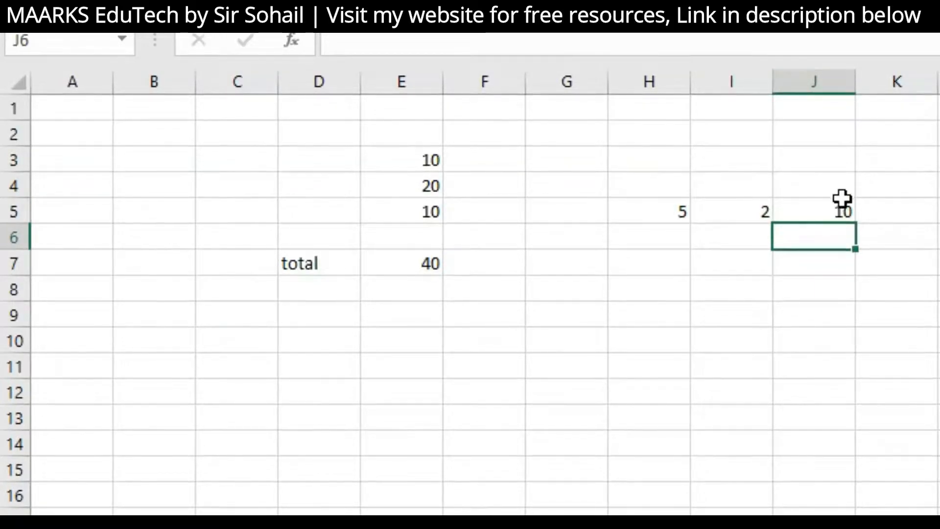
Set H5 to 6 and check the product cell J5 for the recalculated result
click(671, 214)
text(6)
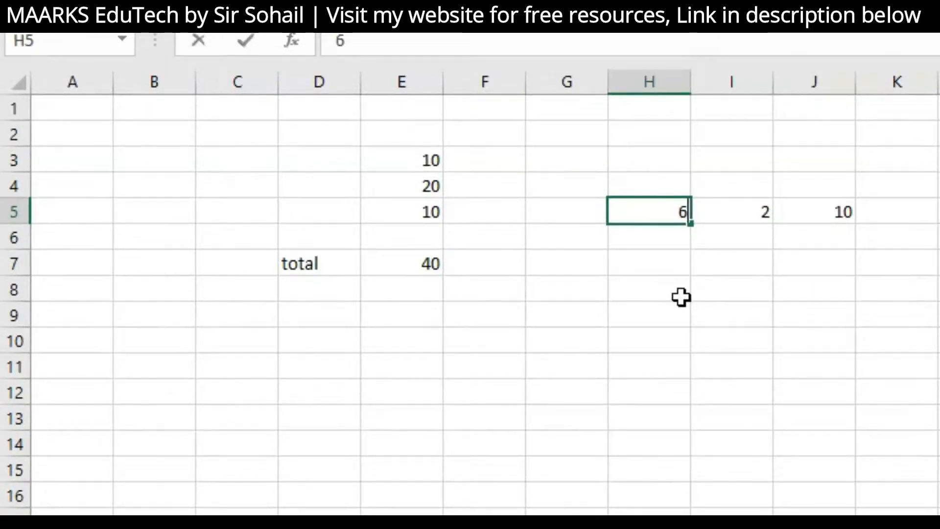
key(Return)
click(796, 208)
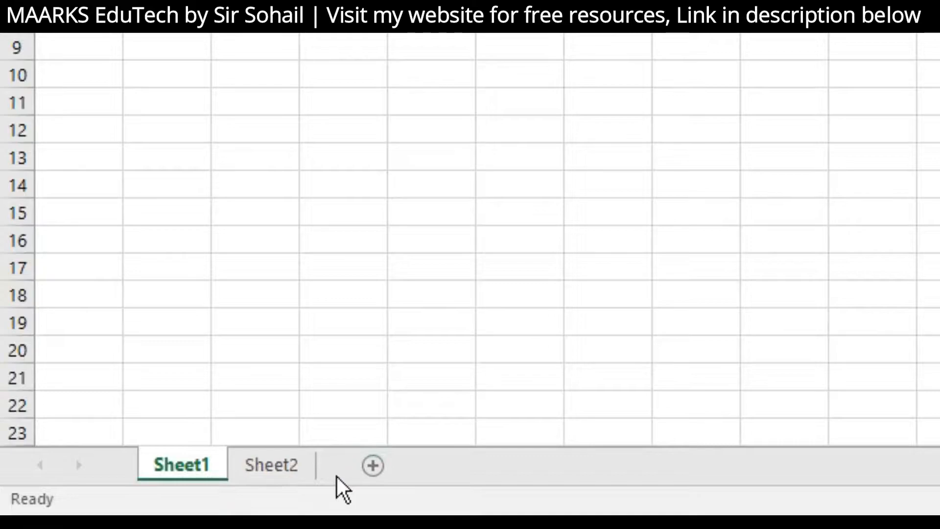
Insert a new worksheet after Sheet1 and move it behind Sheet2
click(370, 476)
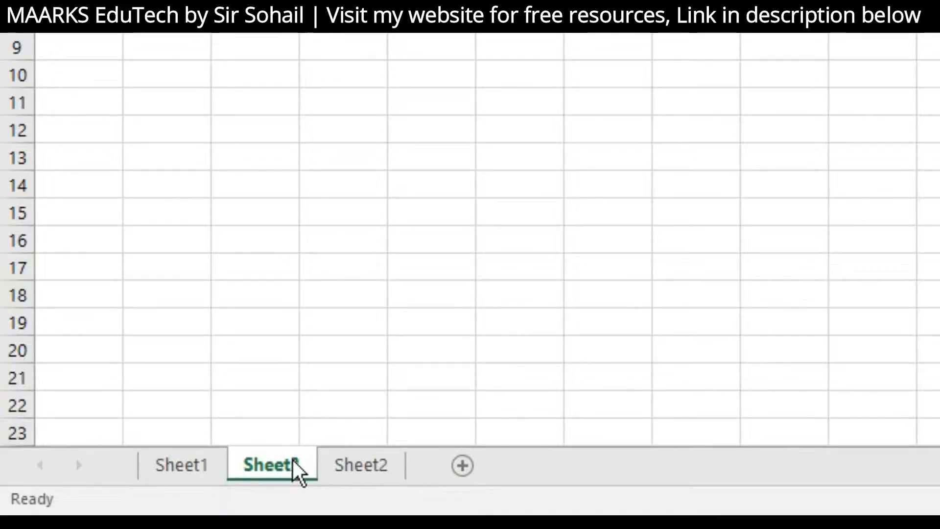
mouse_move(283, 470)
mouse_down()
mouse_move(386, 472)
mouse_move(239, 470)
mouse_up()
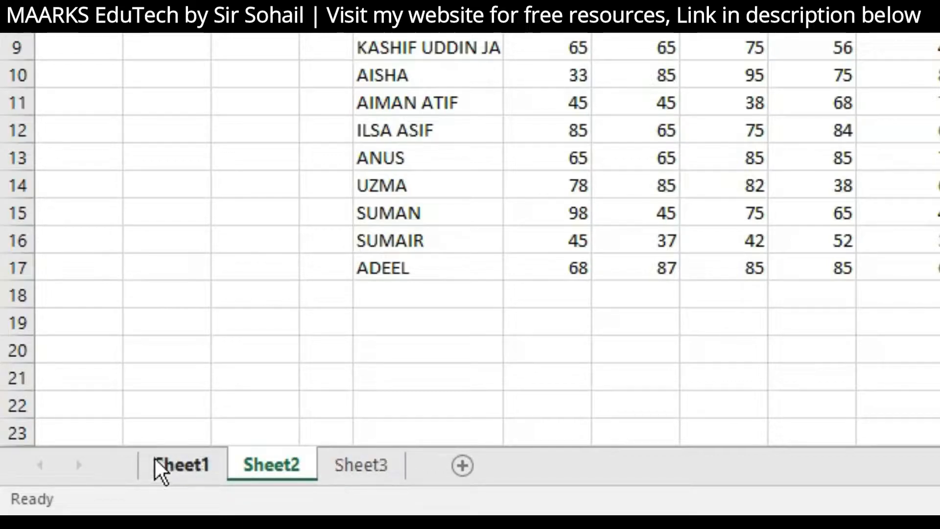
Delete the blank Sheet3 worksheet from the workbook
click(356, 469)
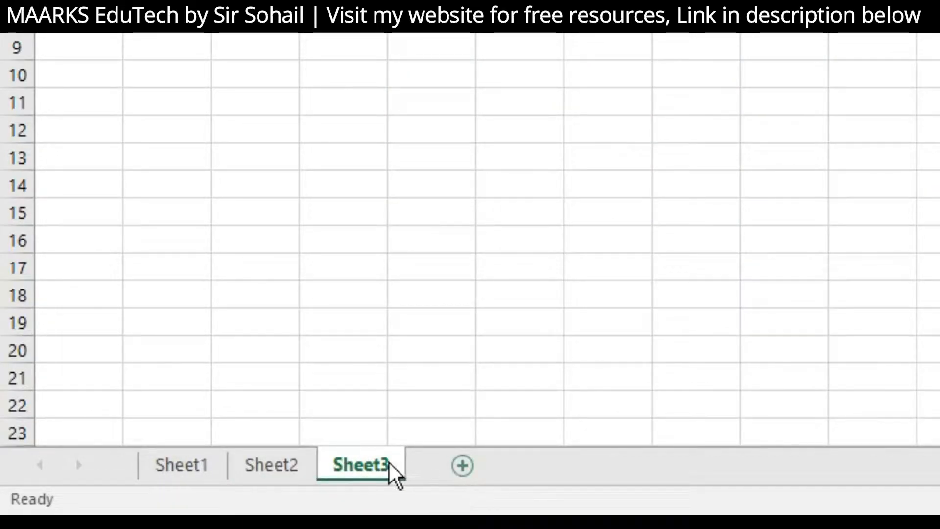
right_click(373, 458)
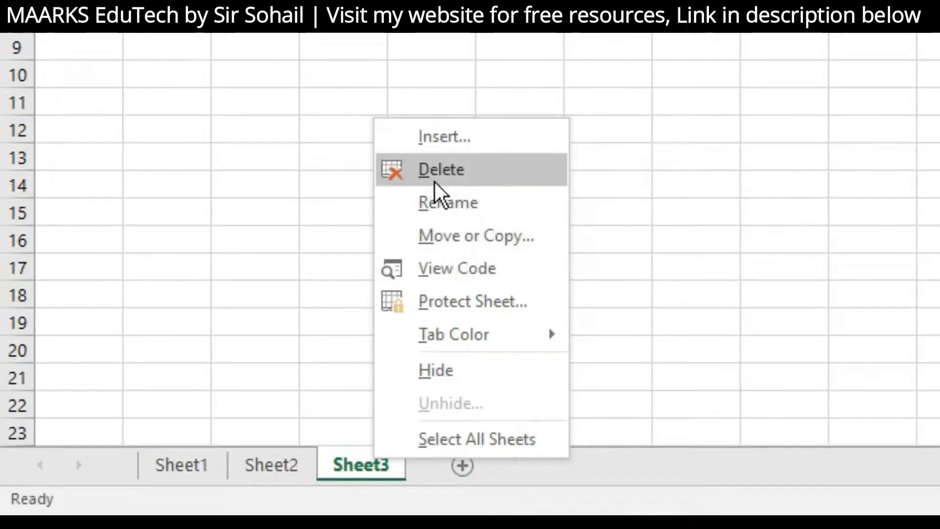
click(437, 172)
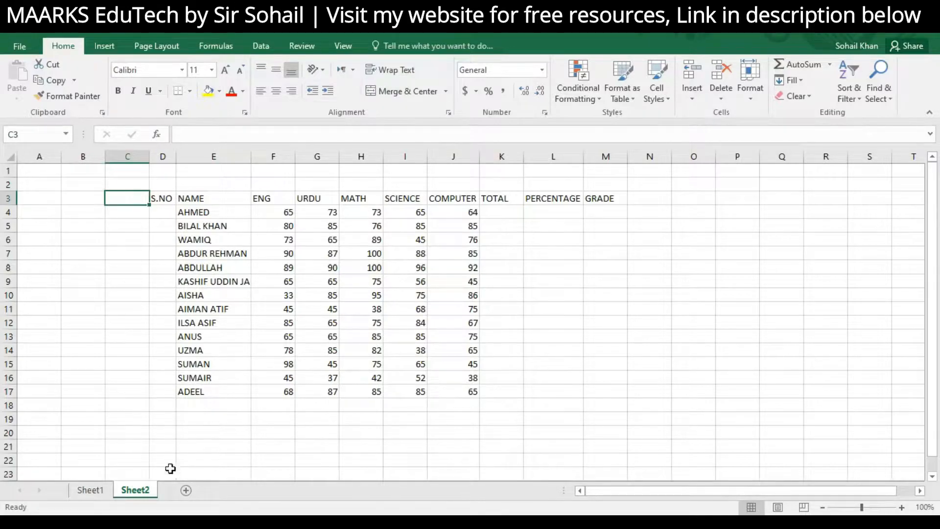
Enter serial numbers 1 and 2 in cells D4 and D5 under S.NO on Sheet2
click(29, 171)
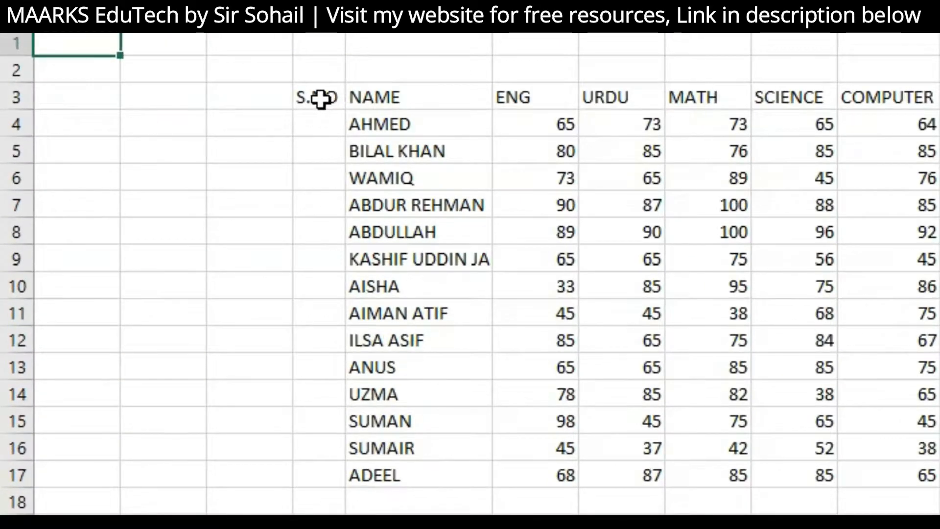
click(317, 135)
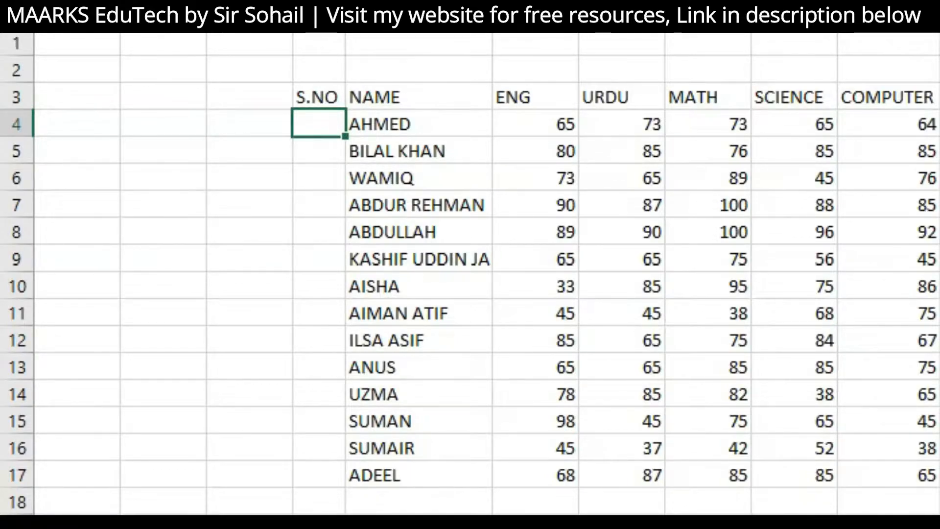
text(1)
key(Return)
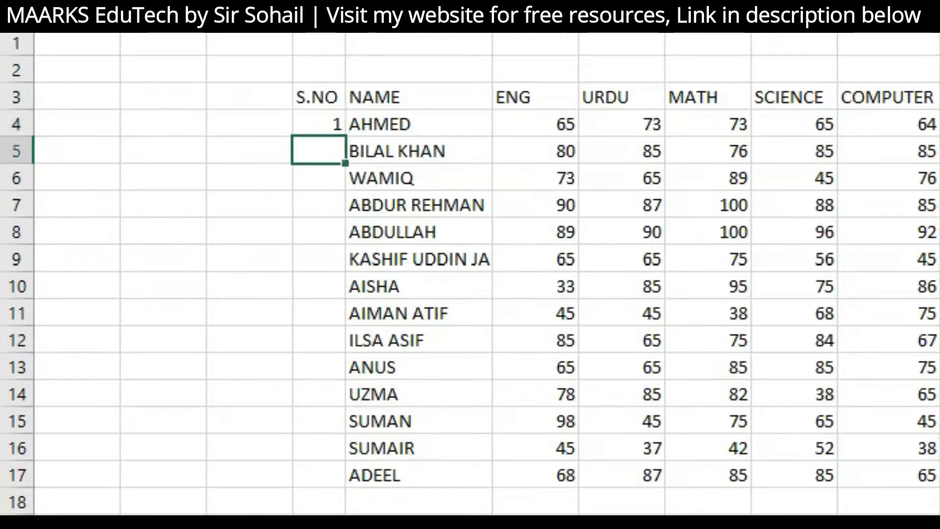
text(2)
key(Return)
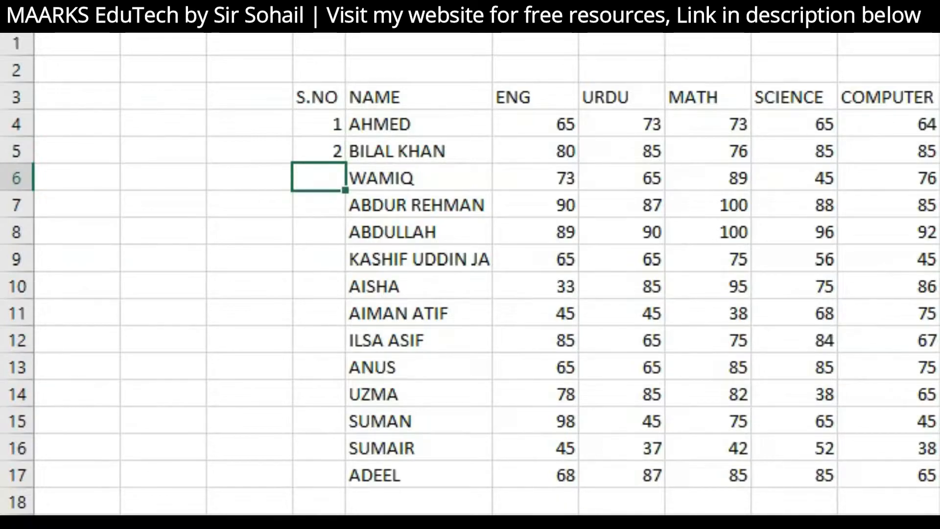
Extend the serial number series from D4:D5 down to D17 with AutoFill
drag(321, 129, 319, 145)
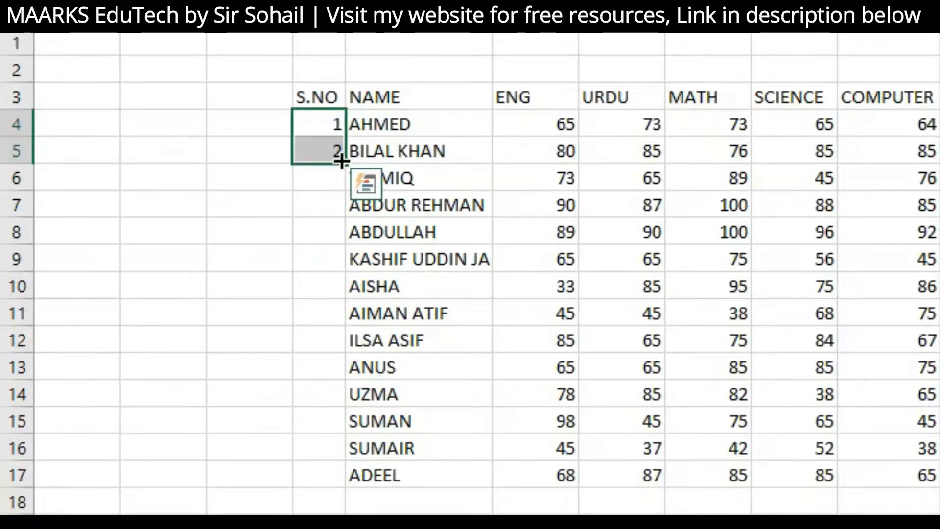
drag(342, 163, 336, 489)
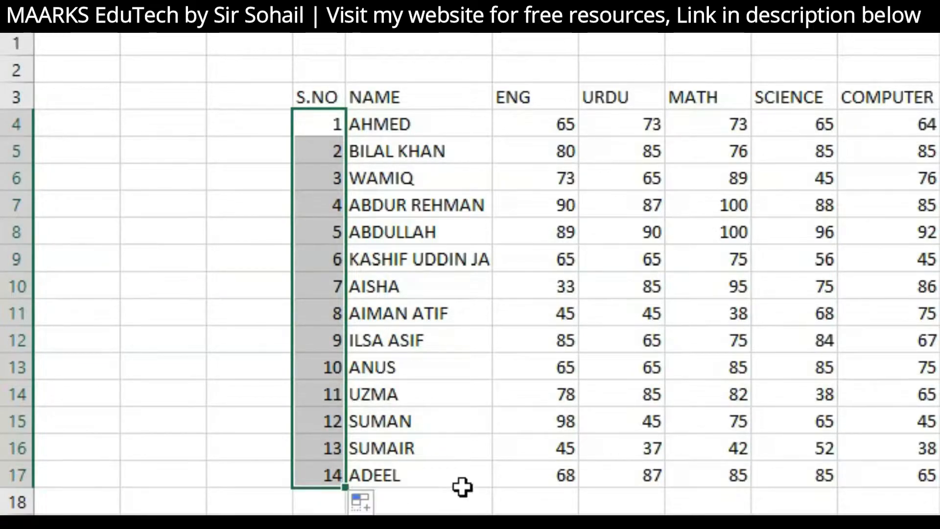
click(544, 483)
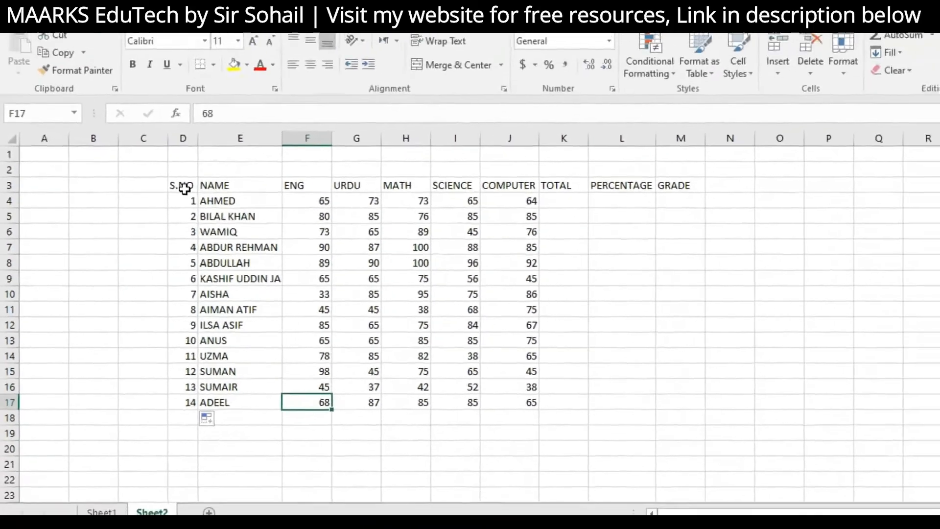
Apply All Borders to the whole marks table D3:M17
drag(161, 198, 598, 392)
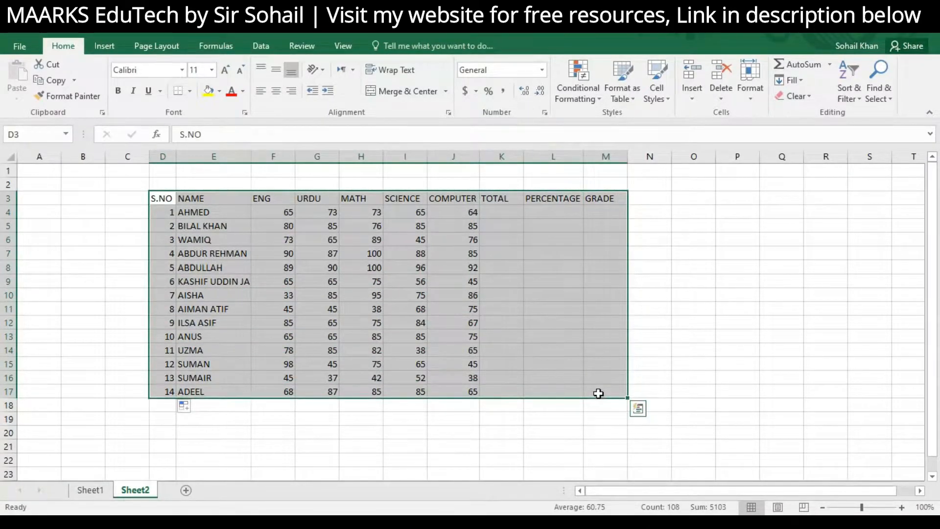
click(189, 93)
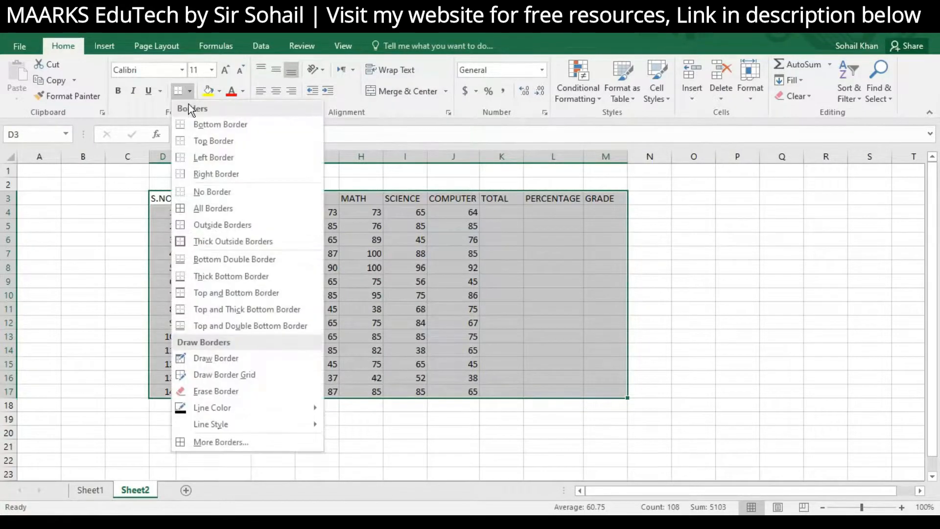
click(215, 208)
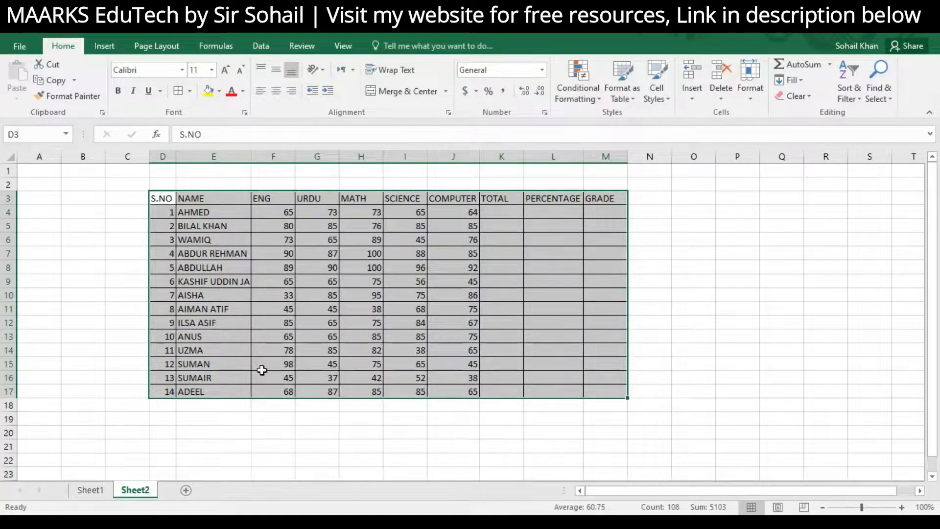
click(229, 200)
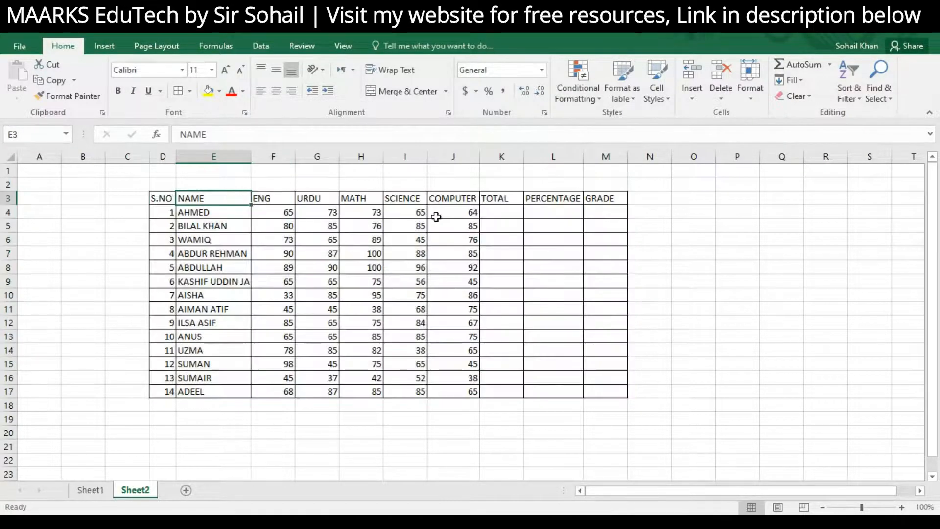
Shade the TOTAL column, K3:K17, with a light green fill
drag(496, 199, 509, 391)
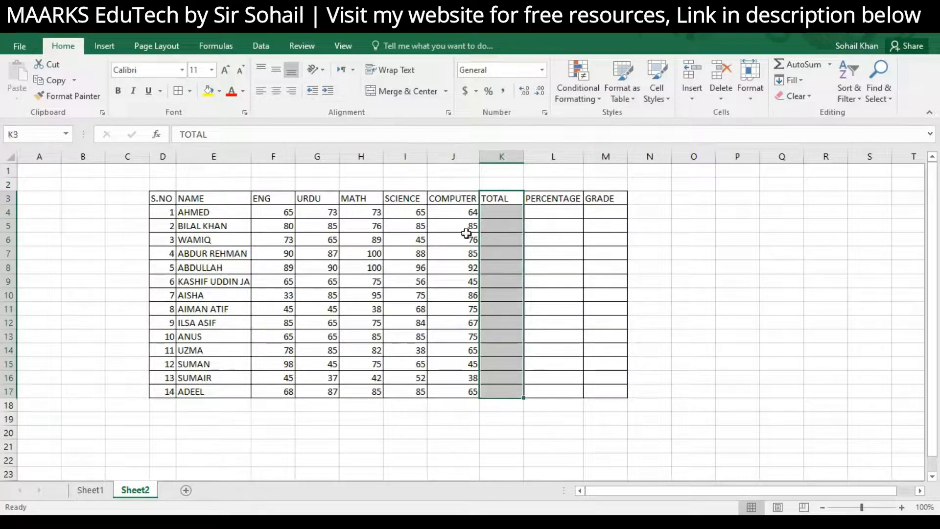
click(221, 90)
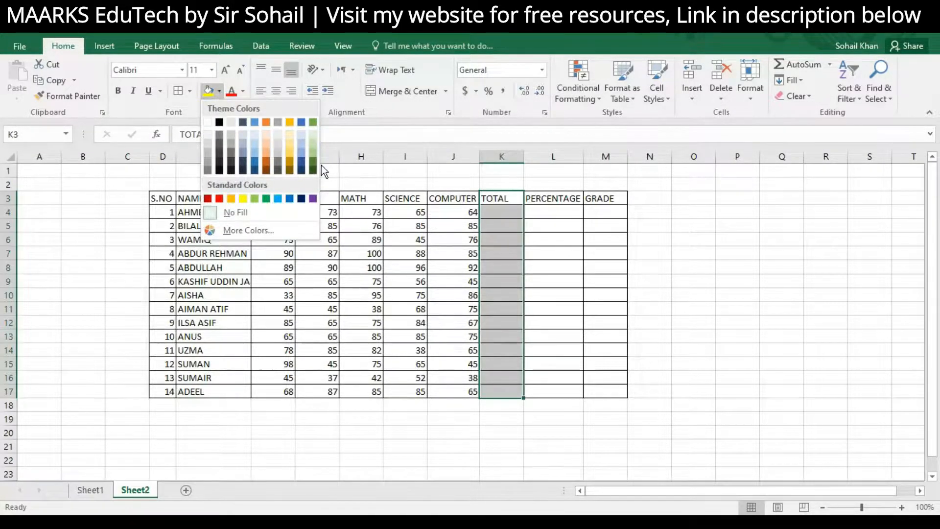
click(313, 140)
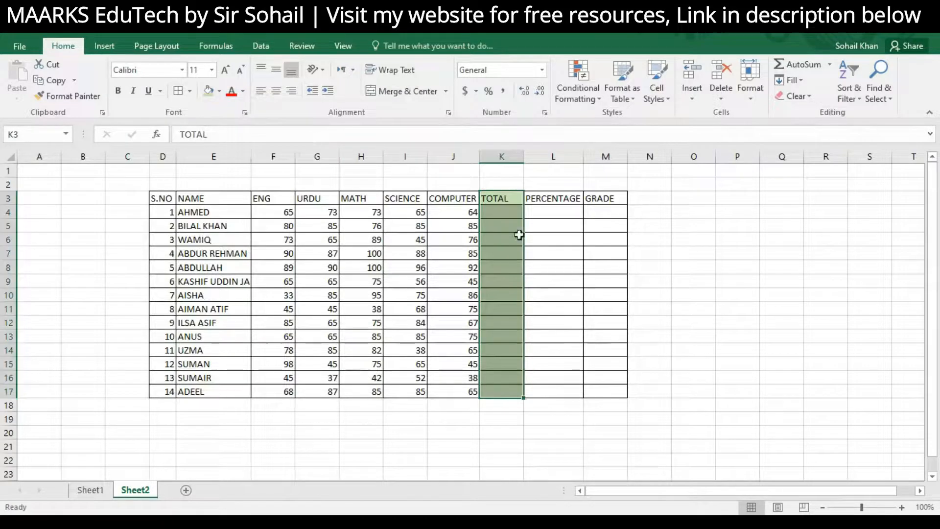
Shade the PERCENTAGE column, L3:L17, with a light blue fill
click(566, 250)
drag(558, 198, 563, 392)
click(220, 92)
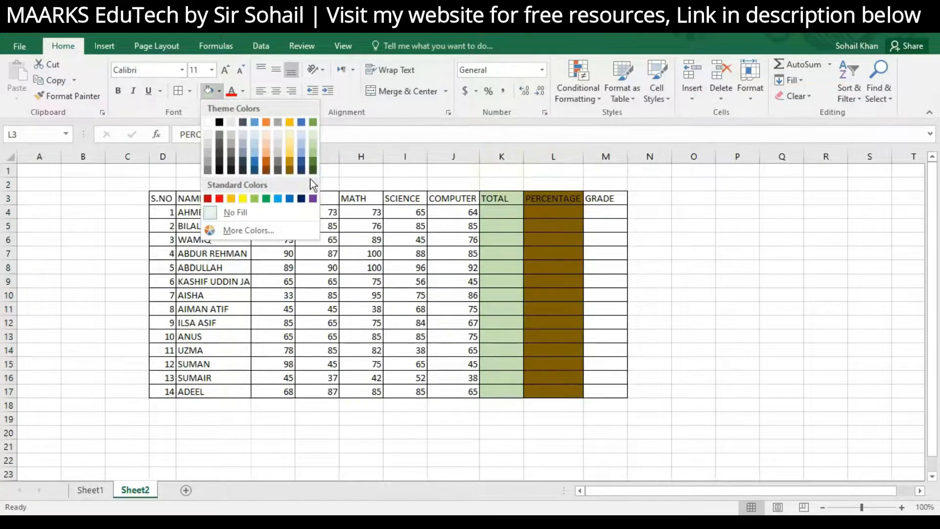
click(301, 136)
Shade the GRADE column, M3:M17, with a light orange fill
drag(602, 200, 600, 388)
click(219, 91)
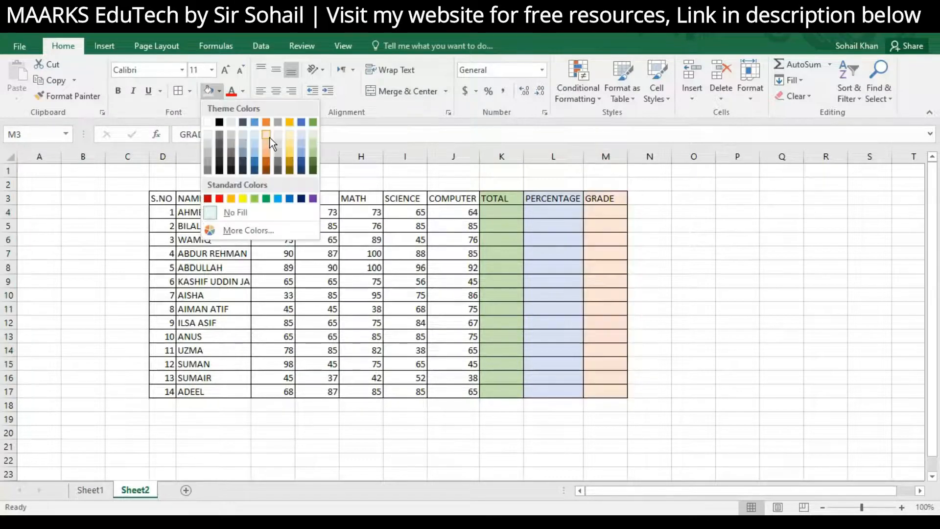
click(266, 142)
click(651, 390)
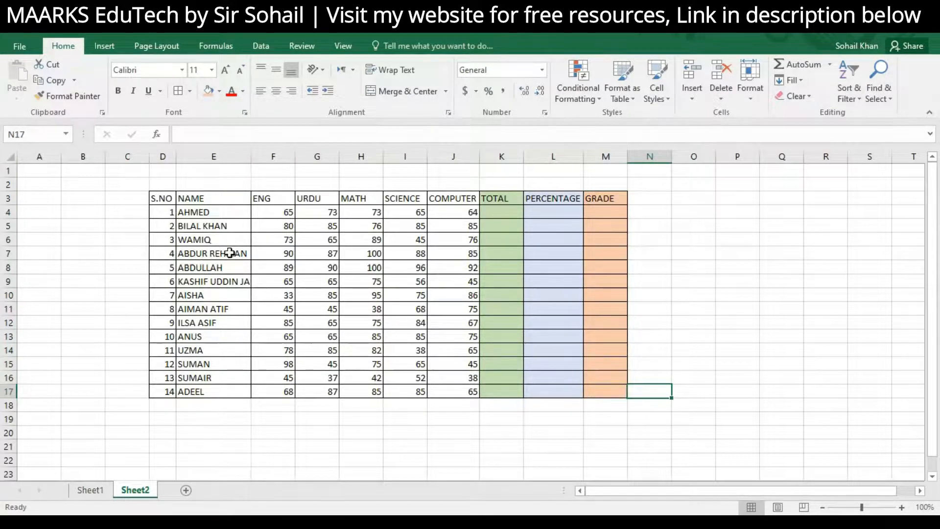
Set the font size of all cells on Sheet2 to 13
click(9, 158)
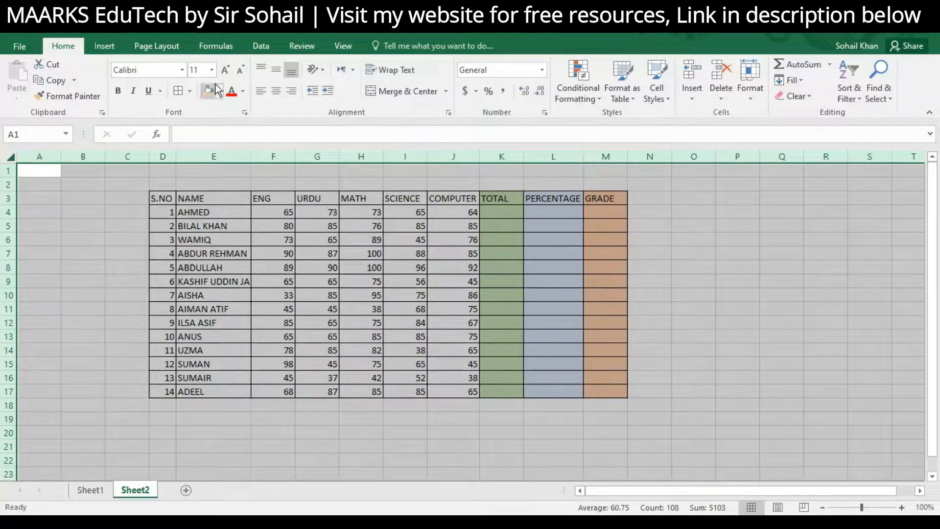
click(223, 70)
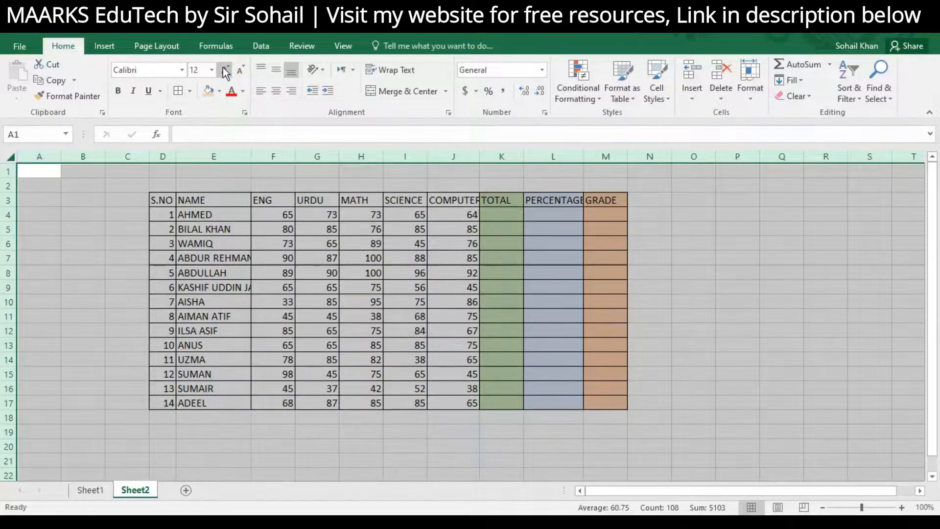
click(223, 70)
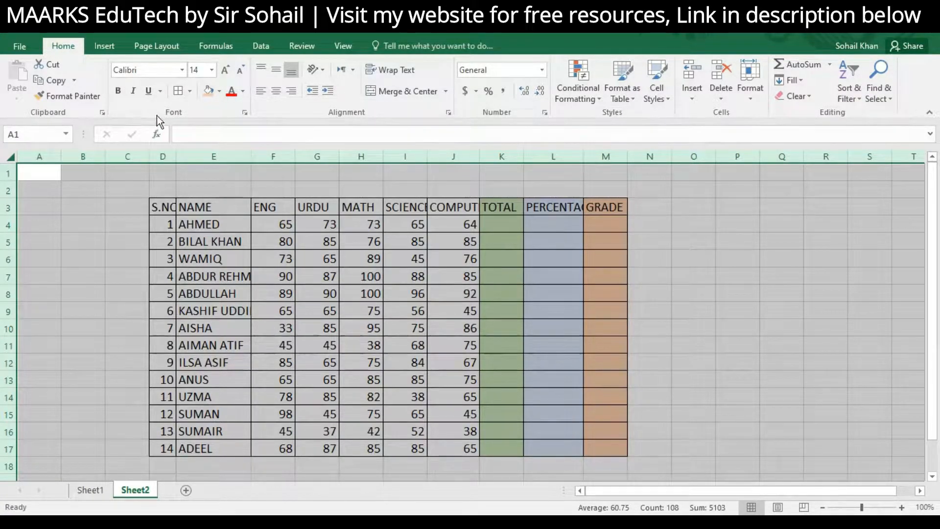
click(199, 72)
text(13)
key(Return)
click(563, 394)
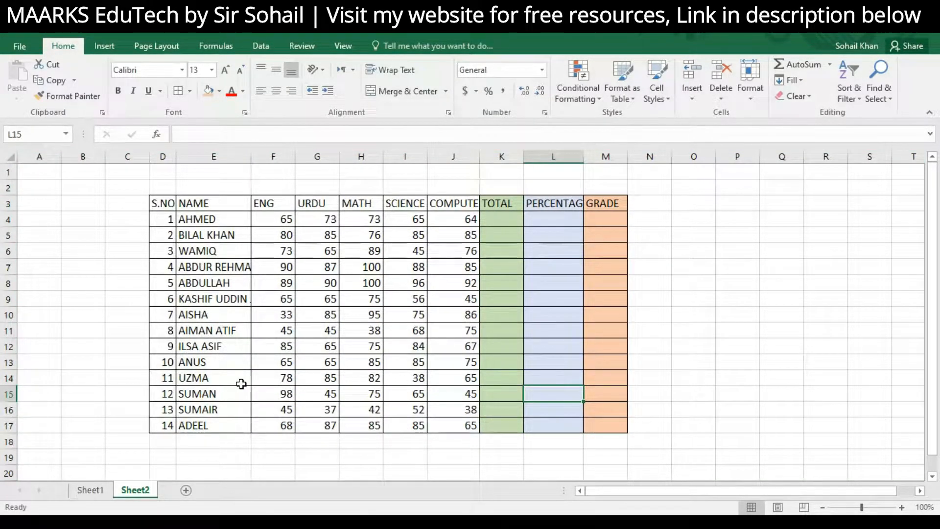
AutoFit the NAME column E to the width of its longest entry
click(208, 268)
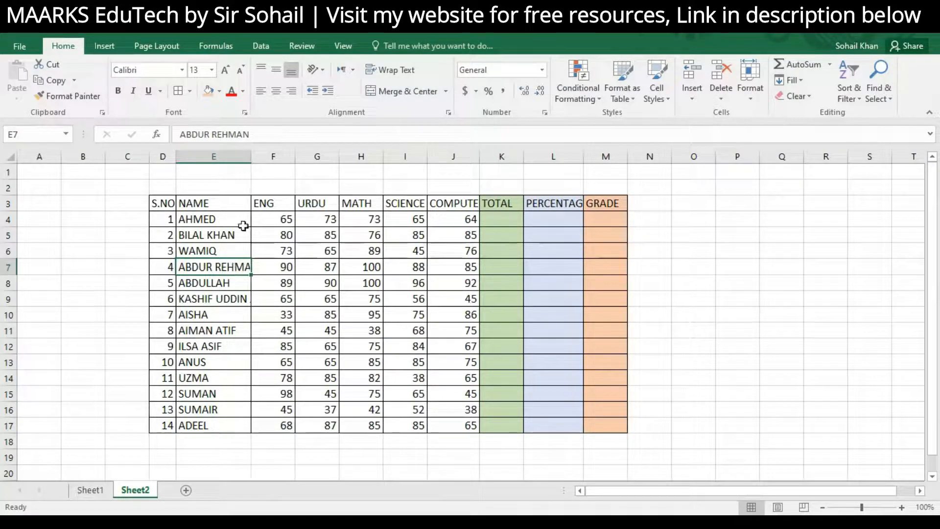
double_click(252, 157)
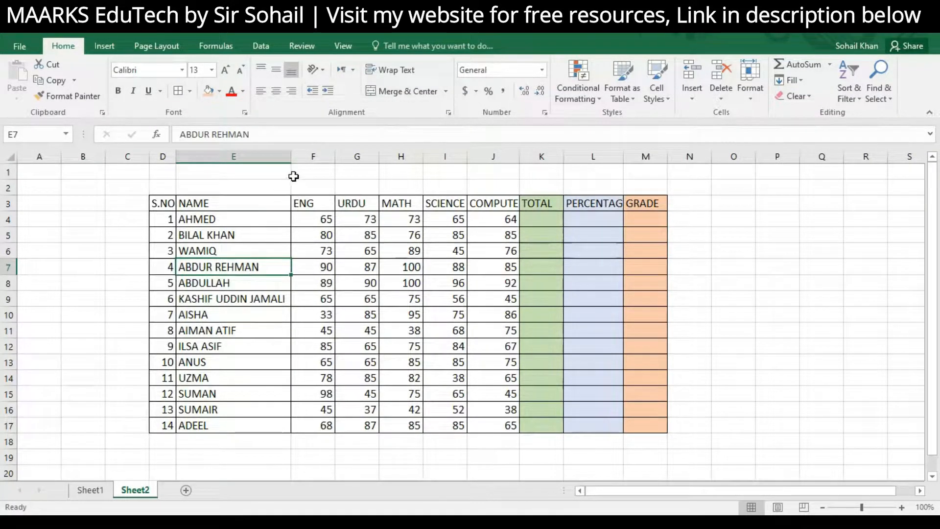
drag(290, 157, 271, 157)
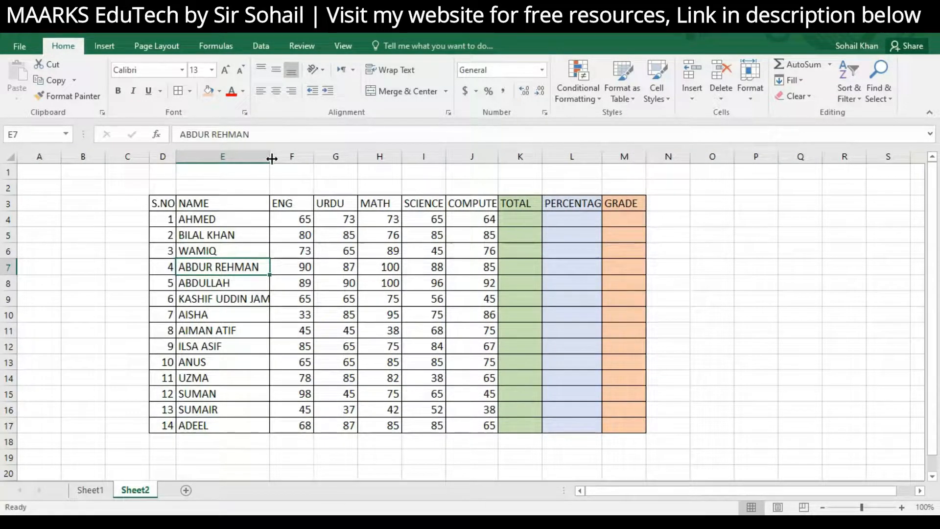
double_click(269, 157)
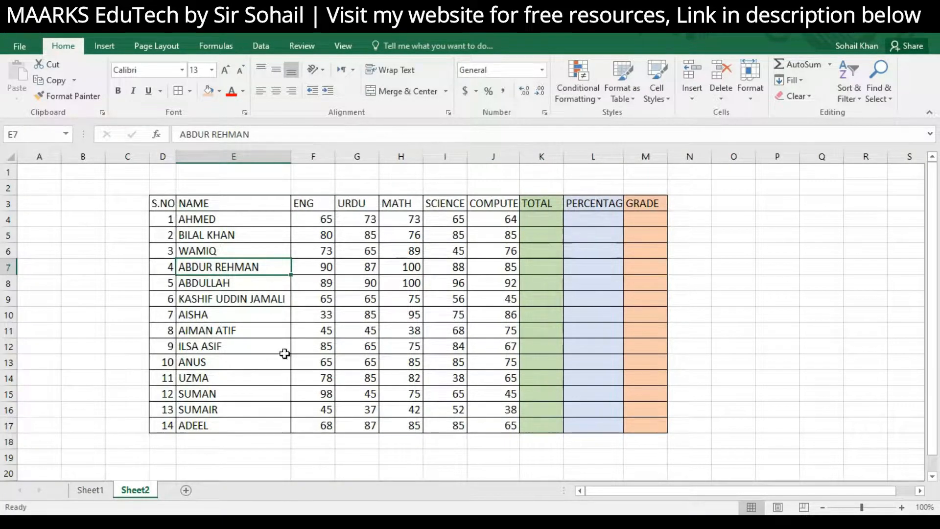
AutoFit the widths of the ENG, URDU, MATH, SCIENCE and COMPUTER columns, F through J
double_click(335, 156)
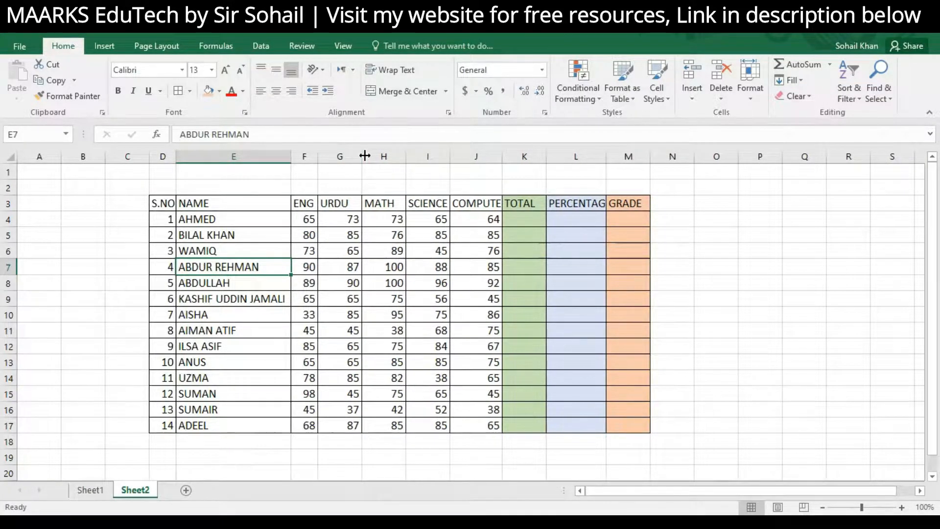
double_click(362, 156)
double_click(396, 157)
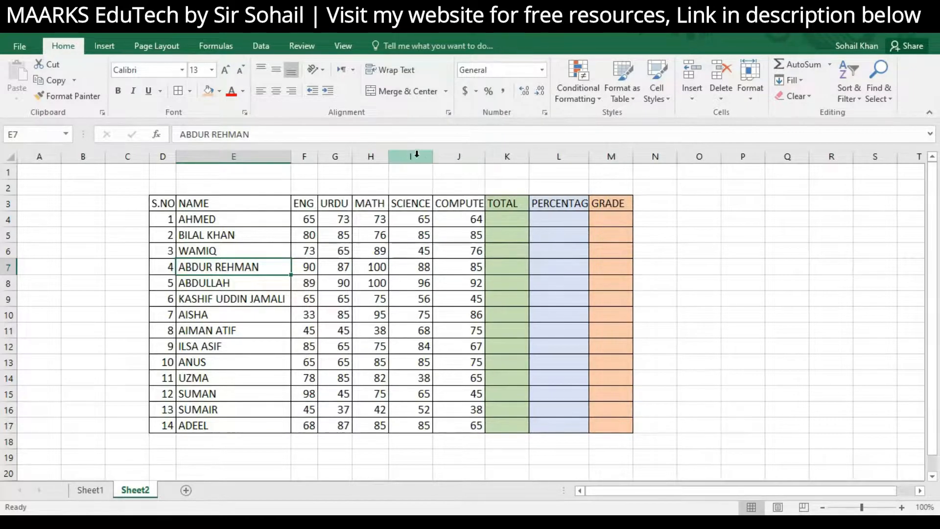
double_click(433, 156)
double_click(486, 156)
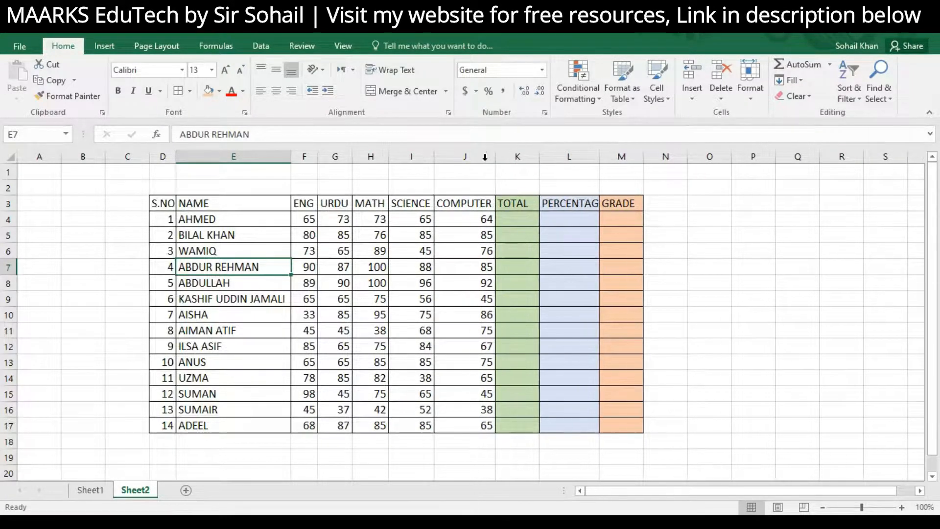
AutoFit the widths of the TOTAL and PERCENTAGE columns, K and L
double_click(542, 156)
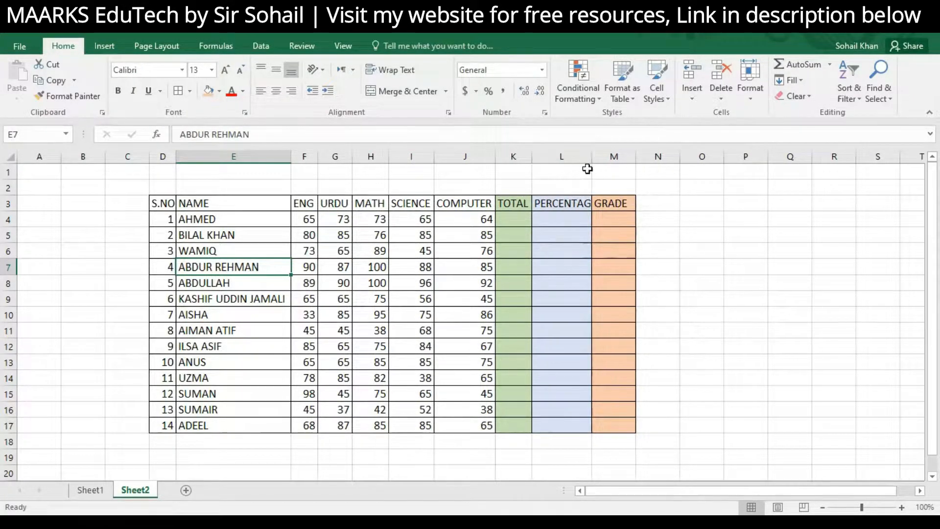
double_click(592, 157)
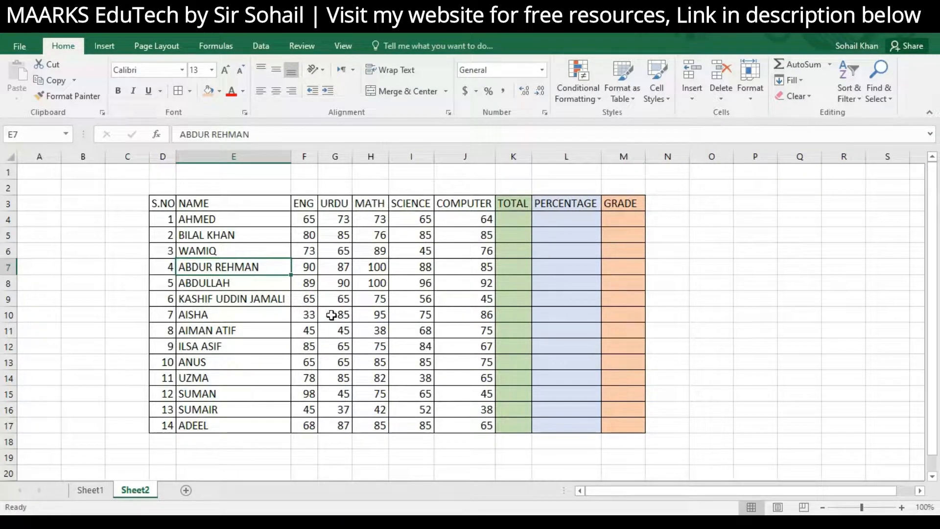
click(513, 219)
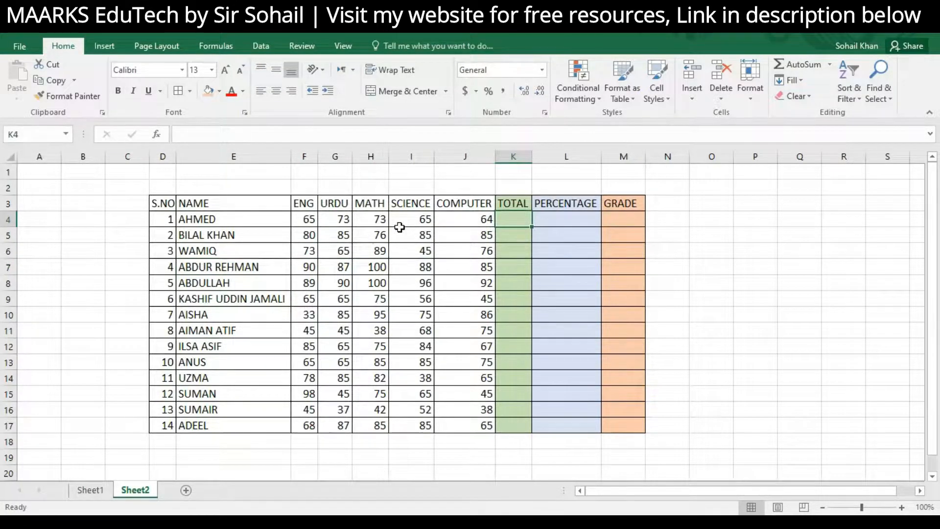
Enter the maximum marks above the headers: 100 for each subject in F2:J2 and 500 for TOTAL in K2
click(309, 187)
text(1)
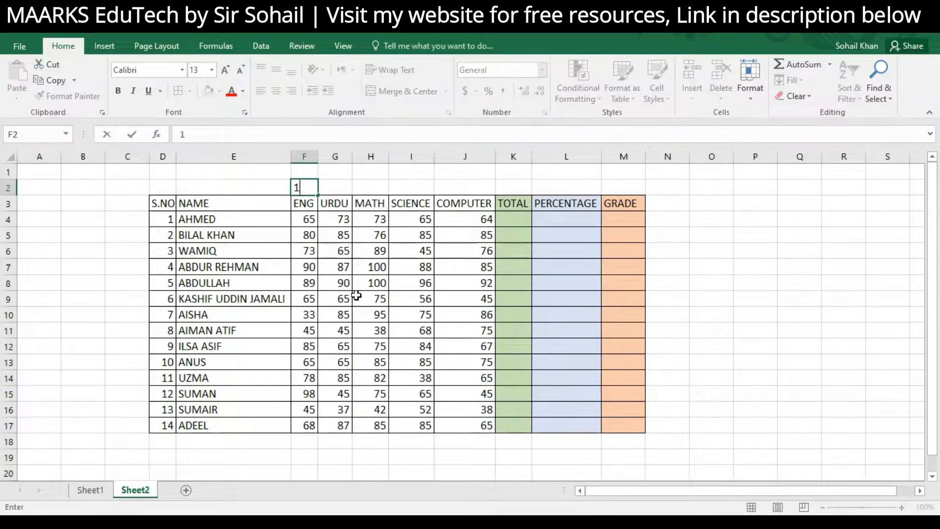
text(00)
key(Tab)
text(100)
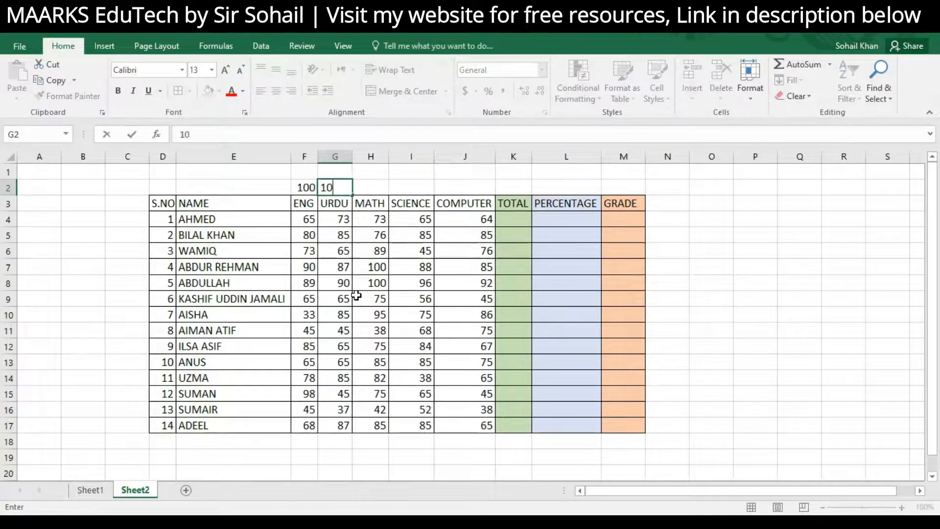
key(Tab)
text(100)
key(Tab)
text(100)
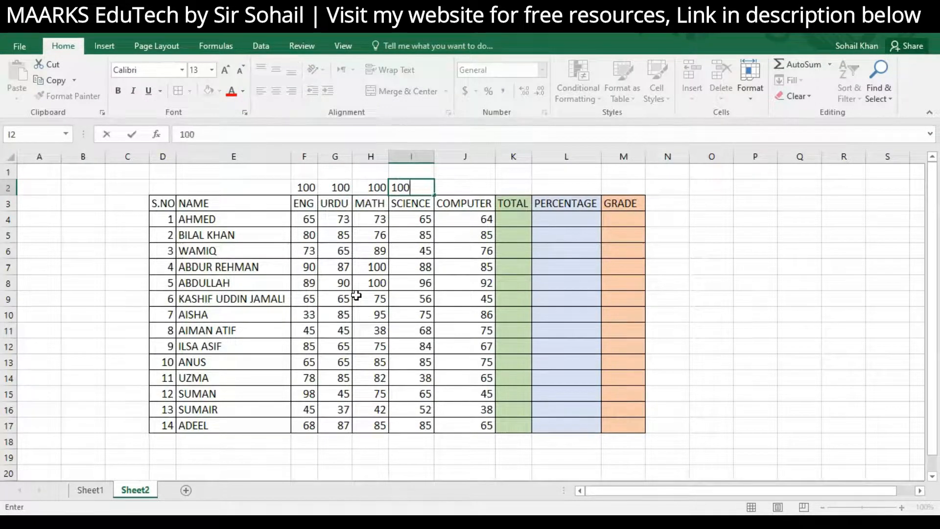
key(Tab)
text(100)
key(Tab)
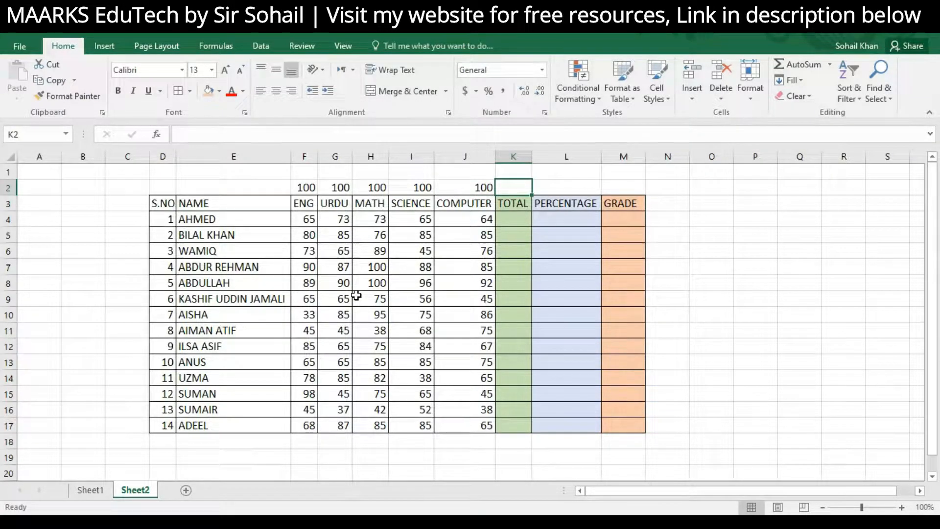
text(500)
key(Return)
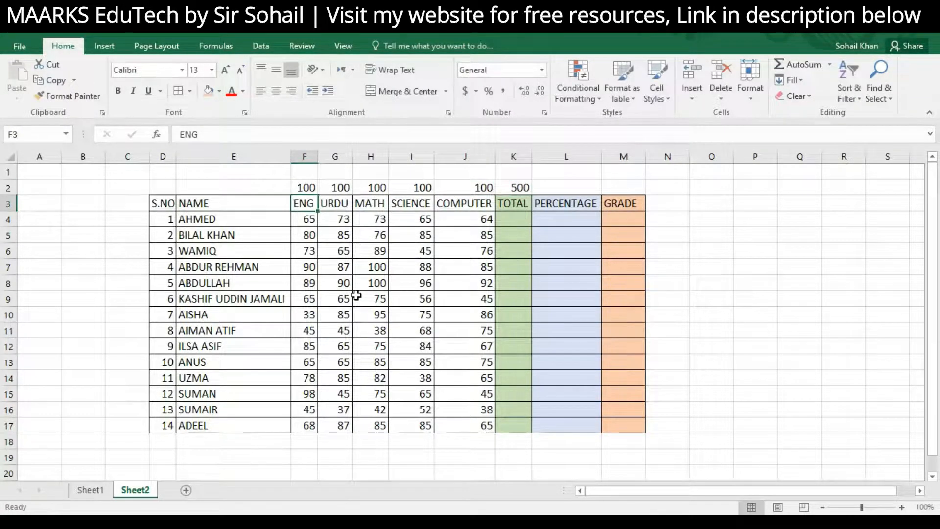
Apply all borders to the maximum-marks and header rows, D2:M3
drag(162, 191, 630, 204)
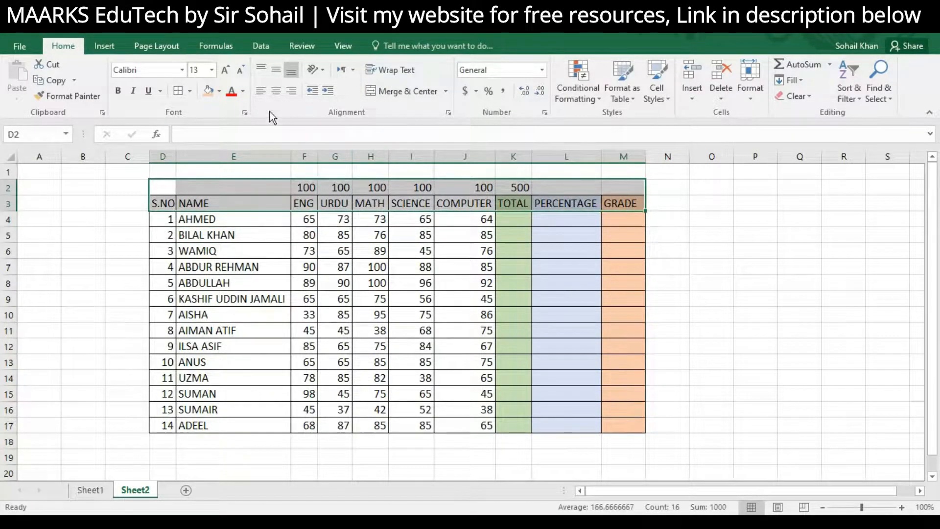
click(184, 97)
click(563, 378)
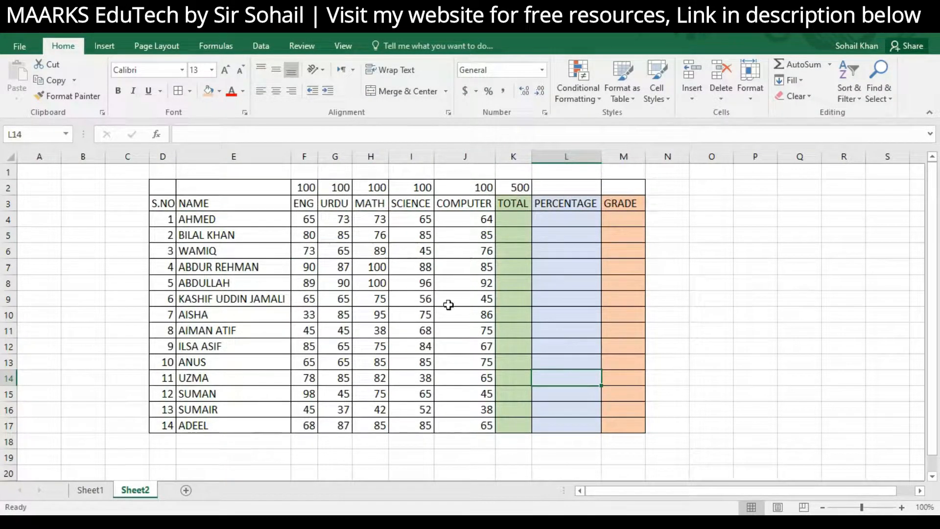
Enter the formula =sum(F4:J4) in K4 to total the first student's marks
click(523, 227)
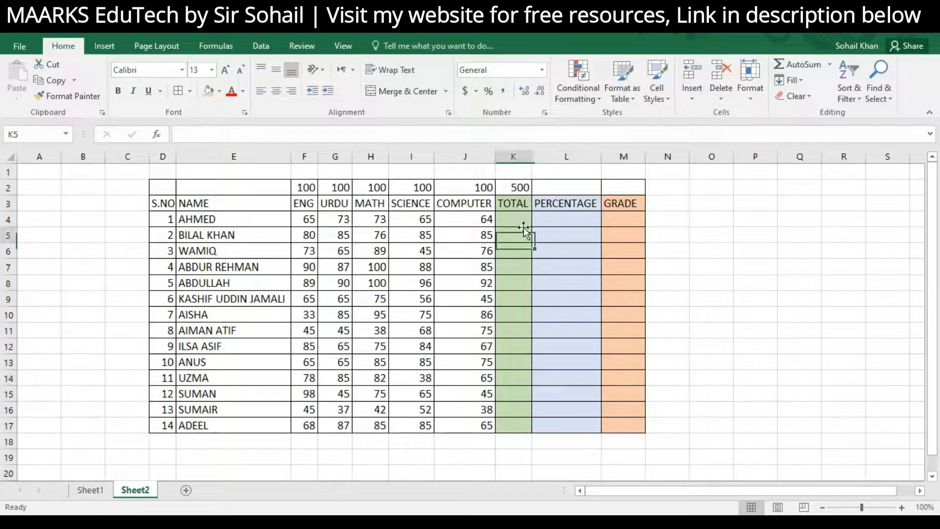
click(519, 219)
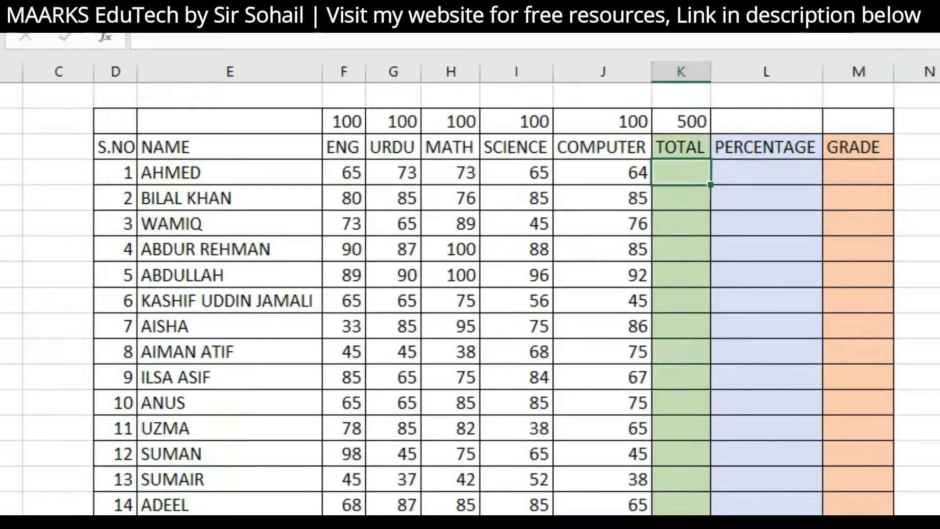
text(=)
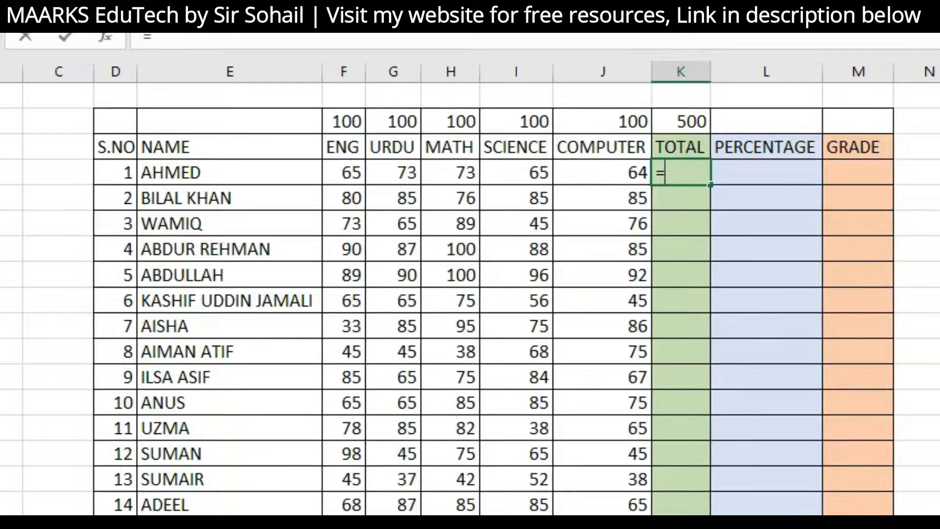
text(sum)
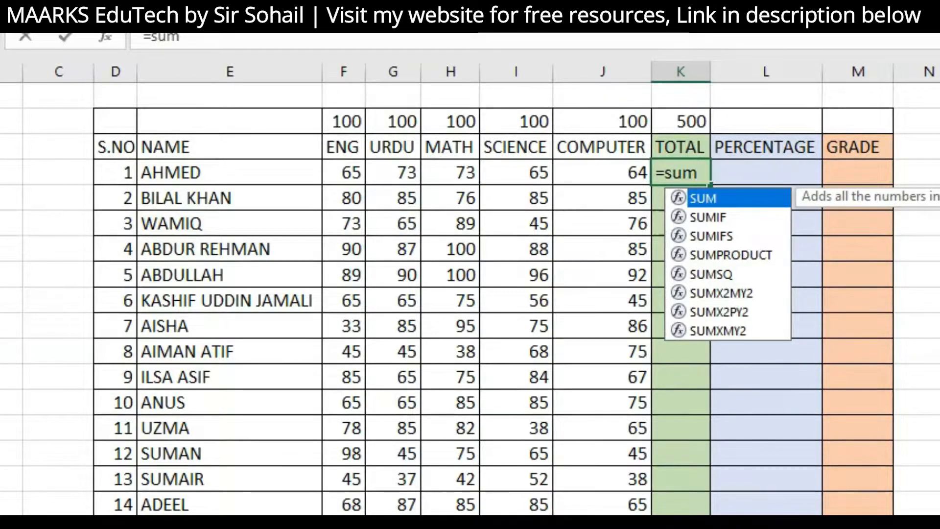
text(()
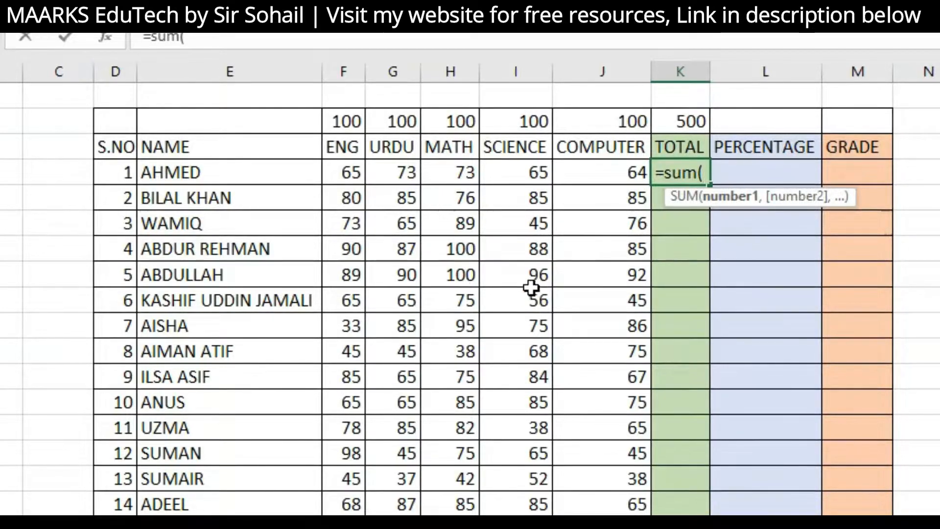
drag(339, 172, 588, 172)
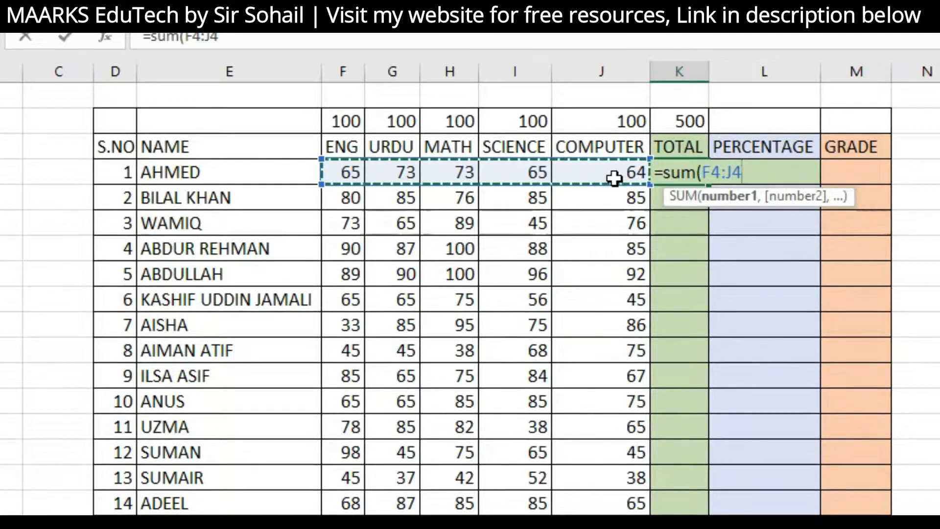
text())
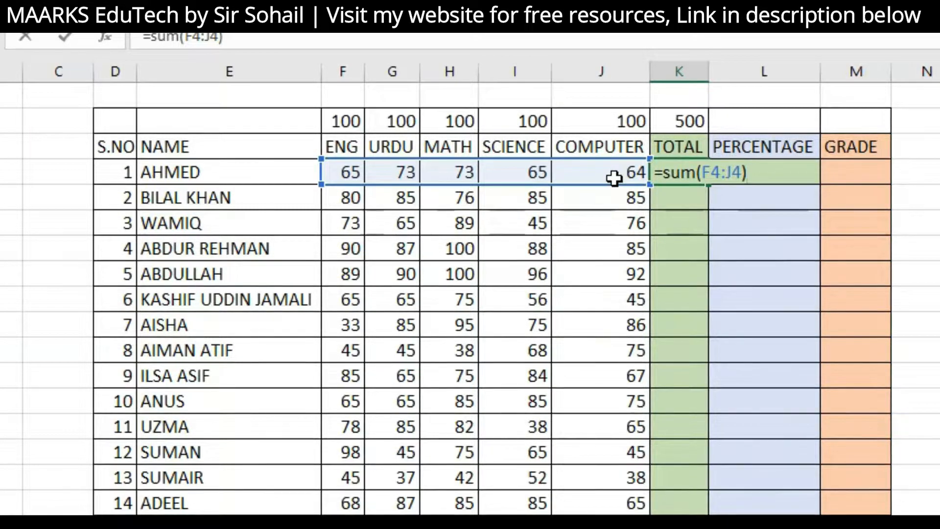
key(Return)
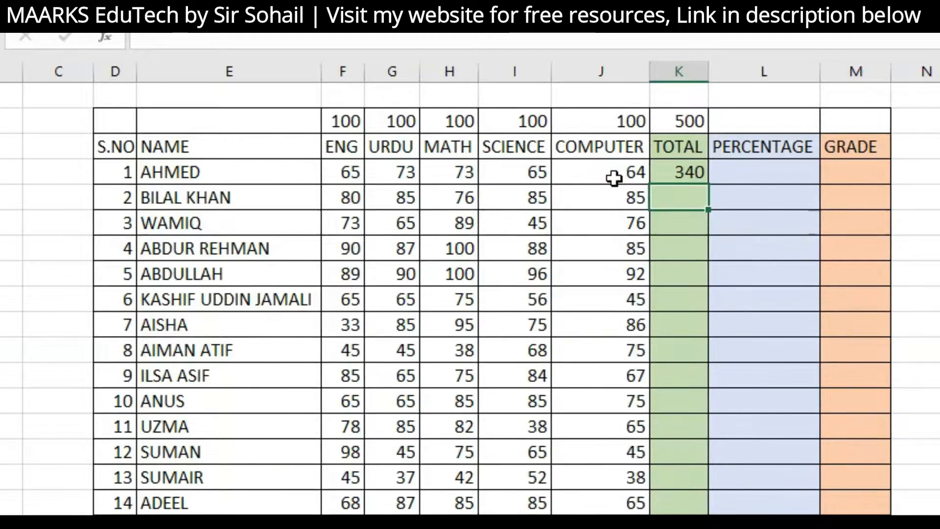
Set the first student's COMPUTER mark in J4 to 65
click(671, 173)
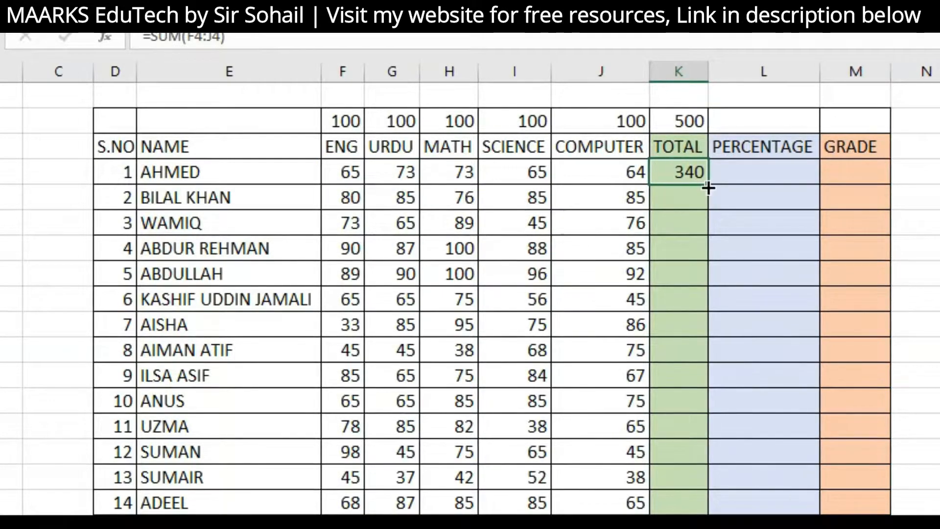
click(612, 171)
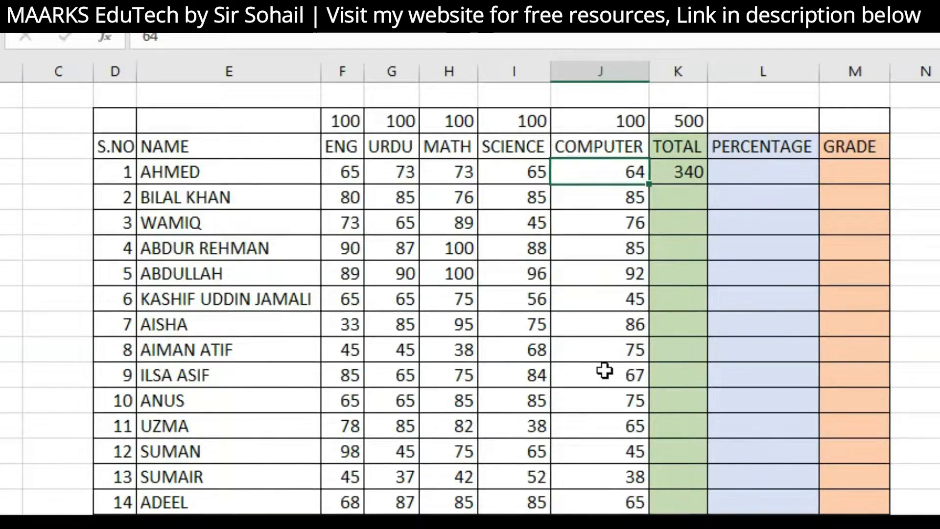
text(65)
key(Return)
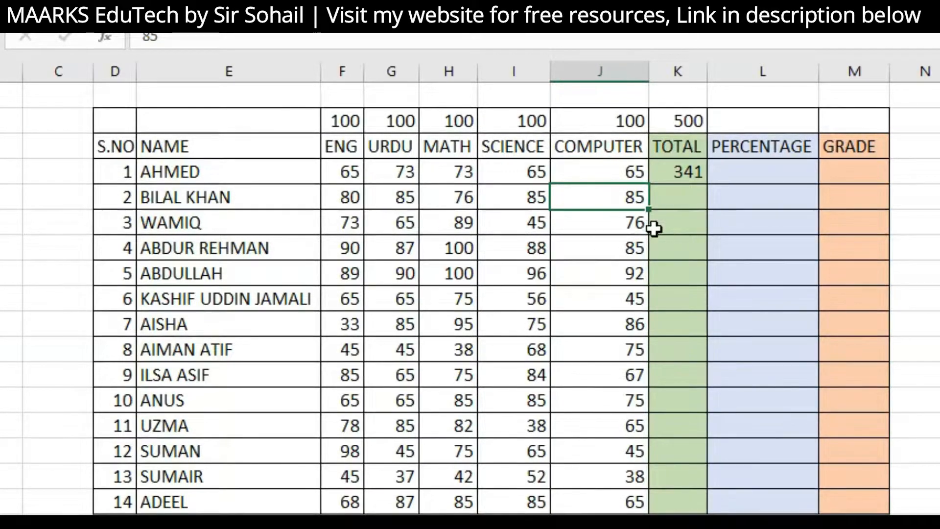
Examine the total formula in K4 and the marks in row 4 that it adds
click(676, 167)
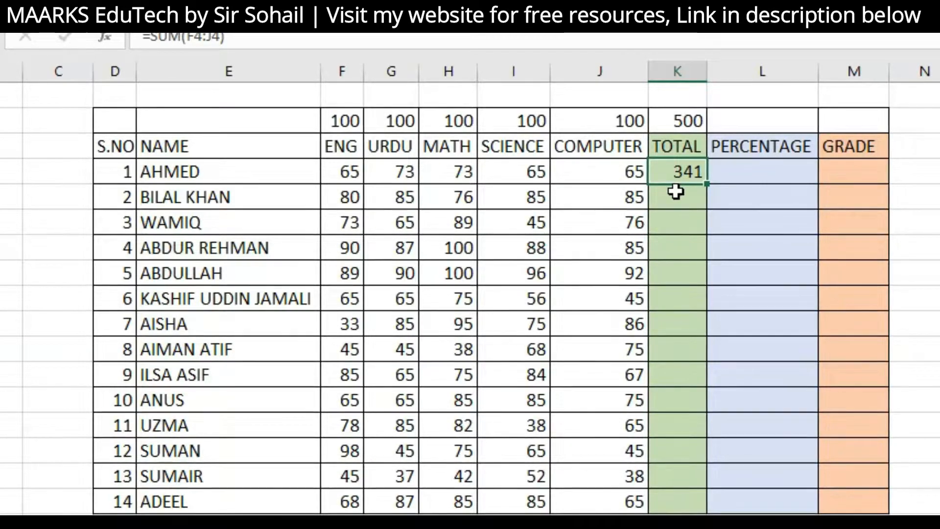
key(Left)
key(Left)
key(Left)
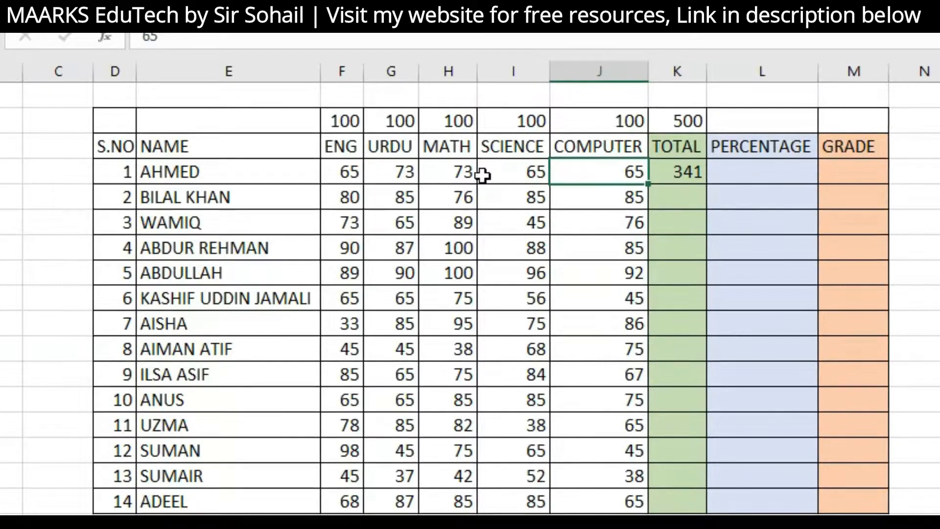
key(Left)
key(Left)
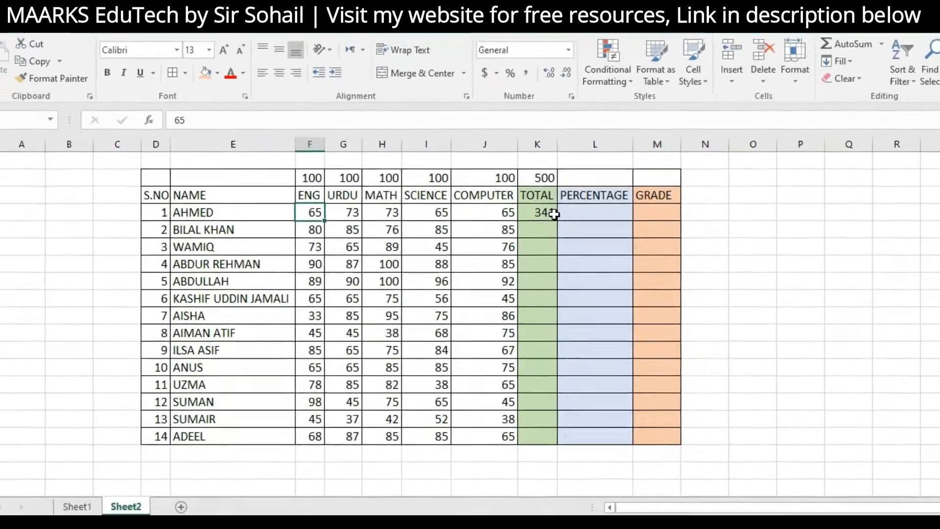
Clear the total in K4 and recreate it with AutoSum over F4:J4
click(554, 214)
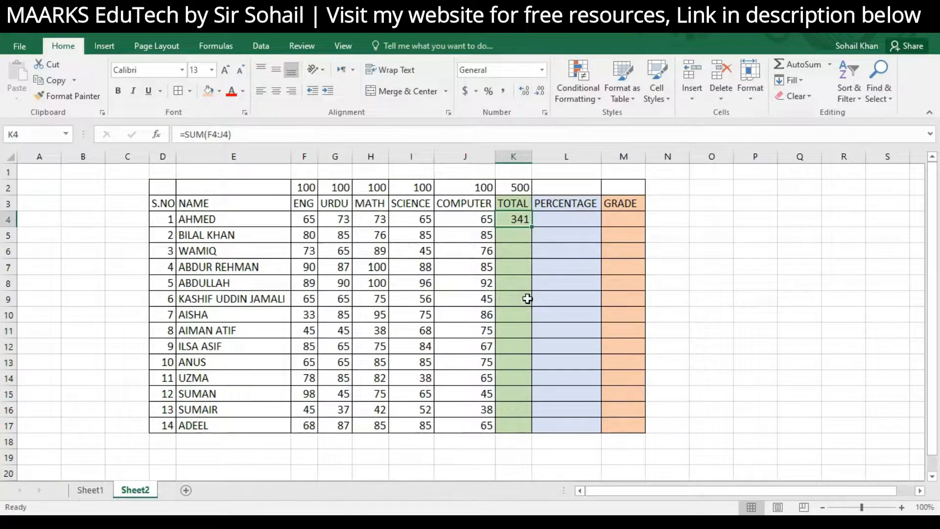
key(Delete)
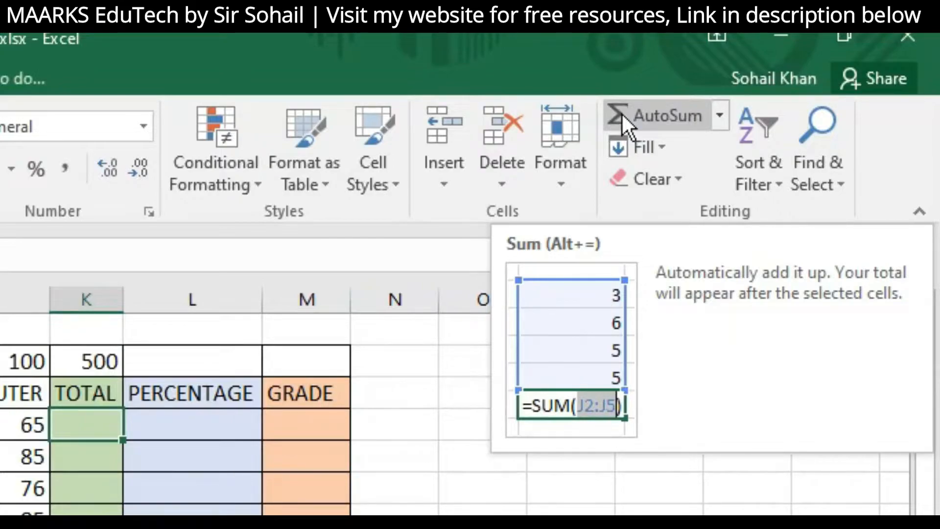
click(622, 114)
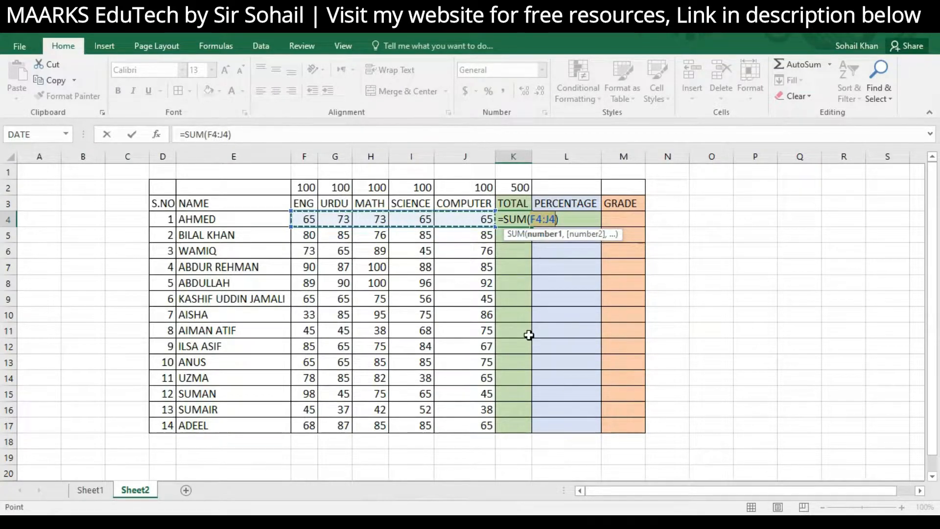
key(Return)
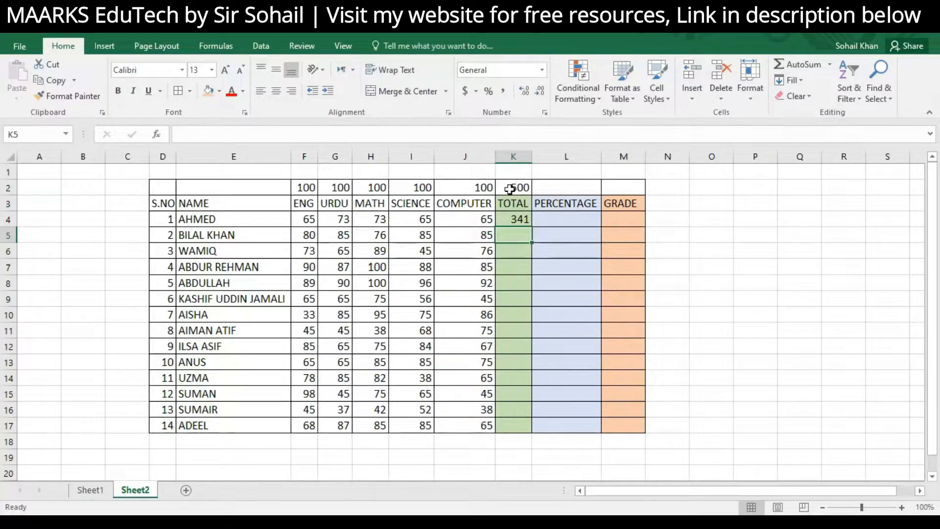
Clear K4, re-insert the automatic sum of F4:J4 there, and fill the formula down the TOTAL column through K17
click(515, 217)
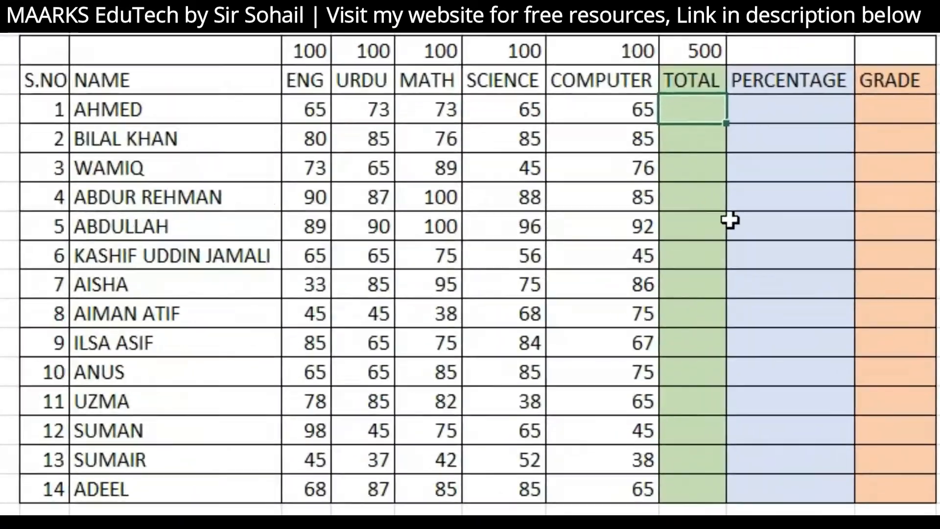
key(alt+equal)
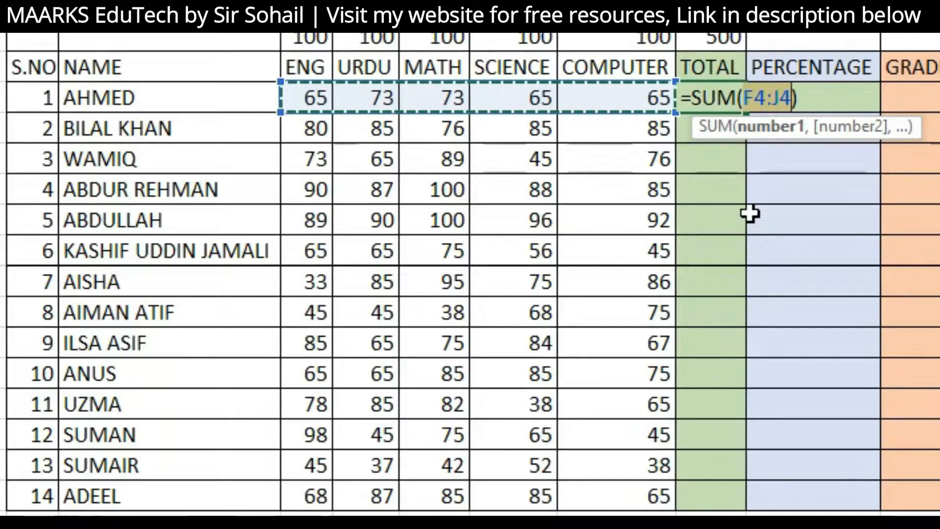
key(Return)
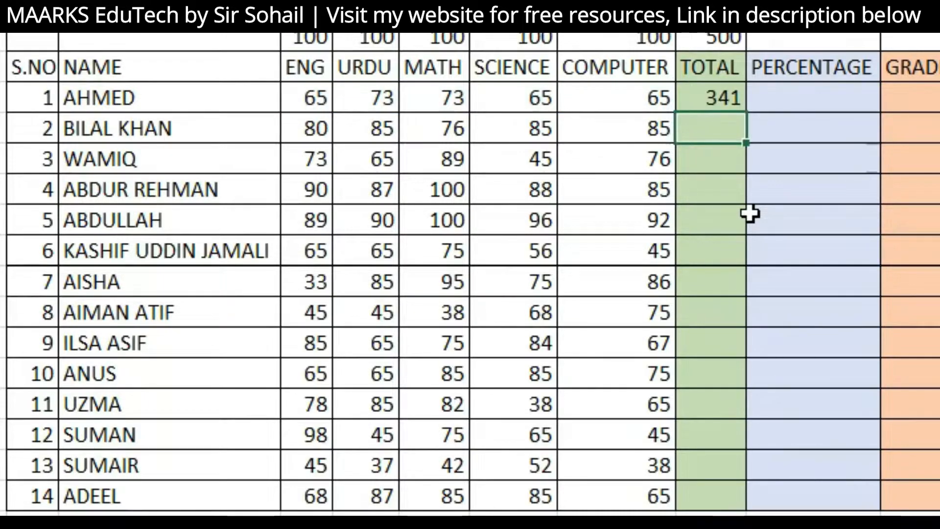
click(729, 100)
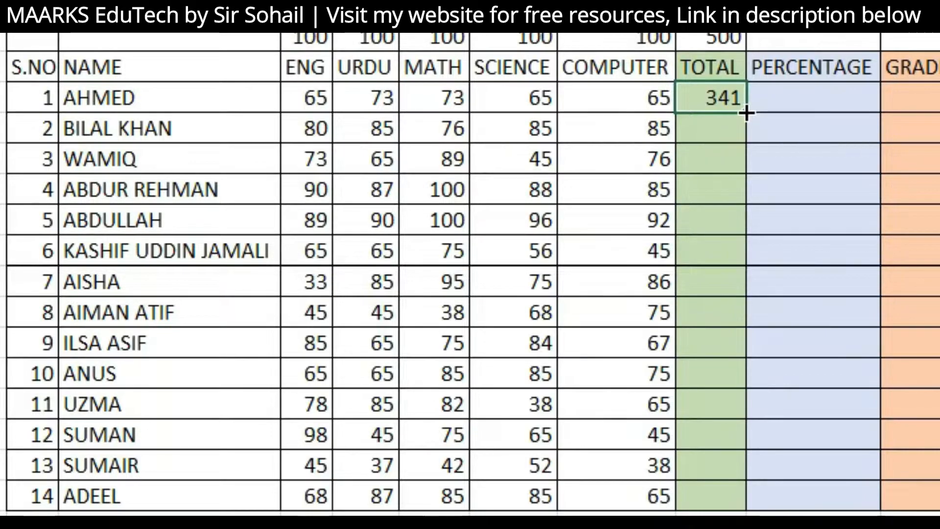
drag(746, 113, 772, 510)
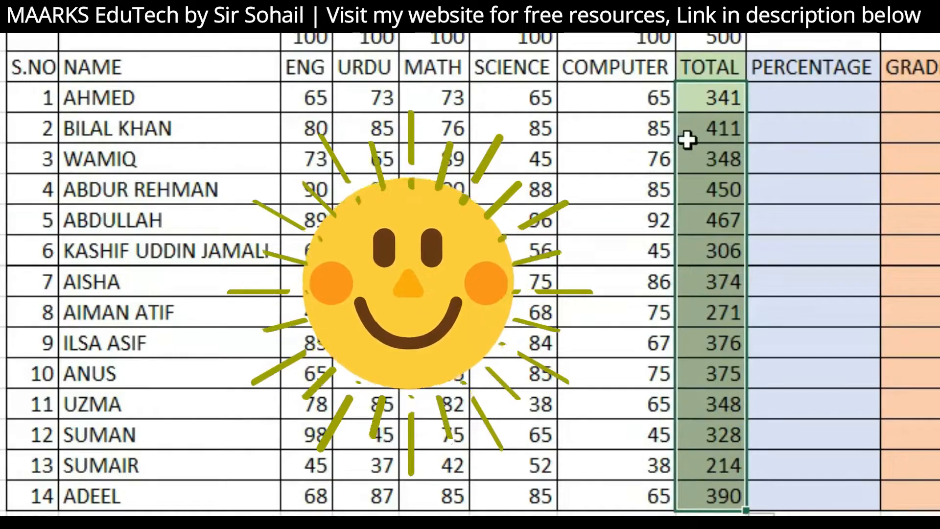
Set the seventh student's SCIENCE mark in I10 to 80 and check that row's total in K10
click(539, 279)
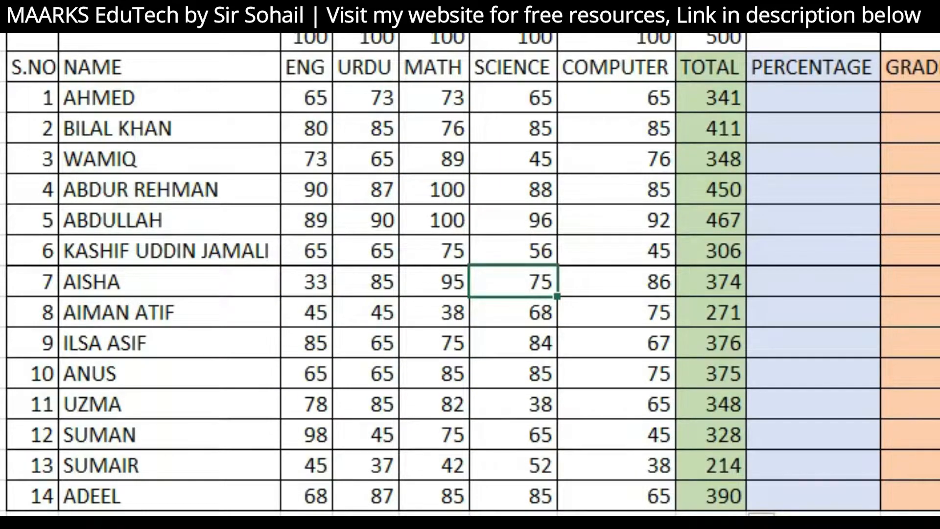
text(80)
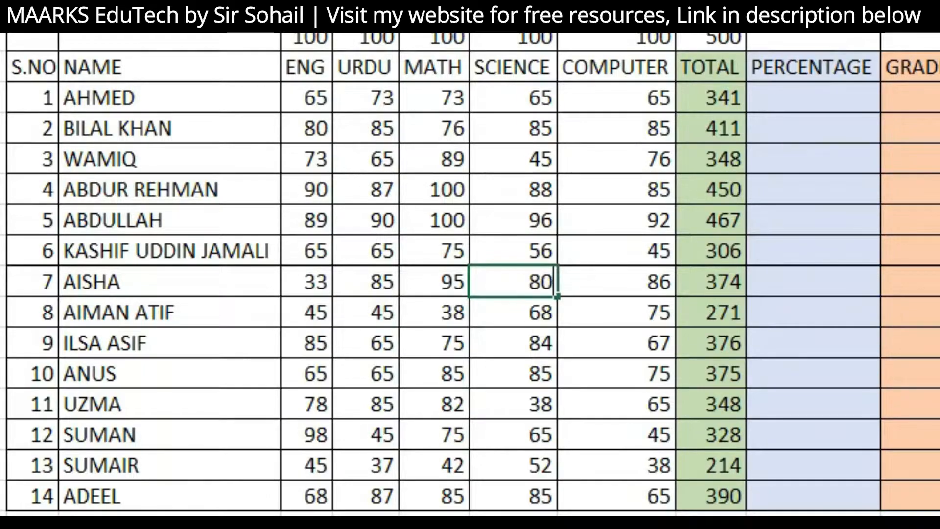
key(Return)
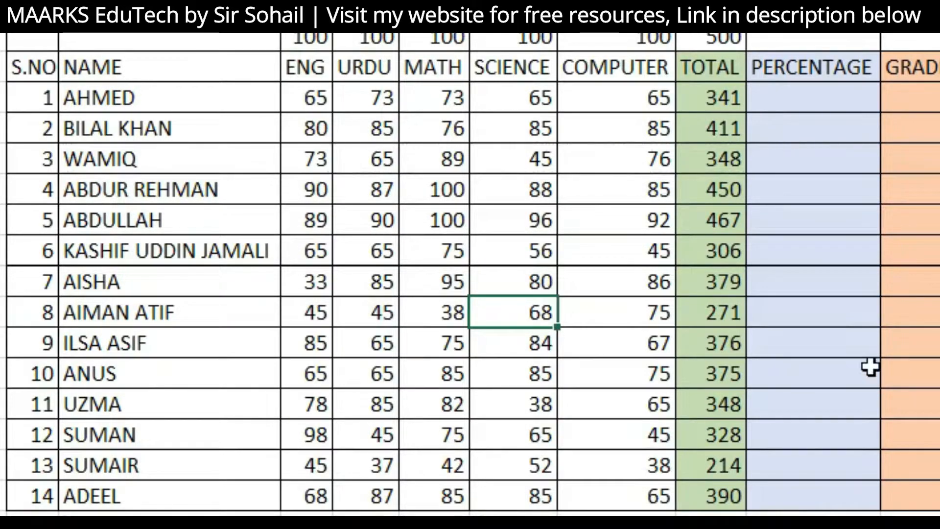
click(721, 280)
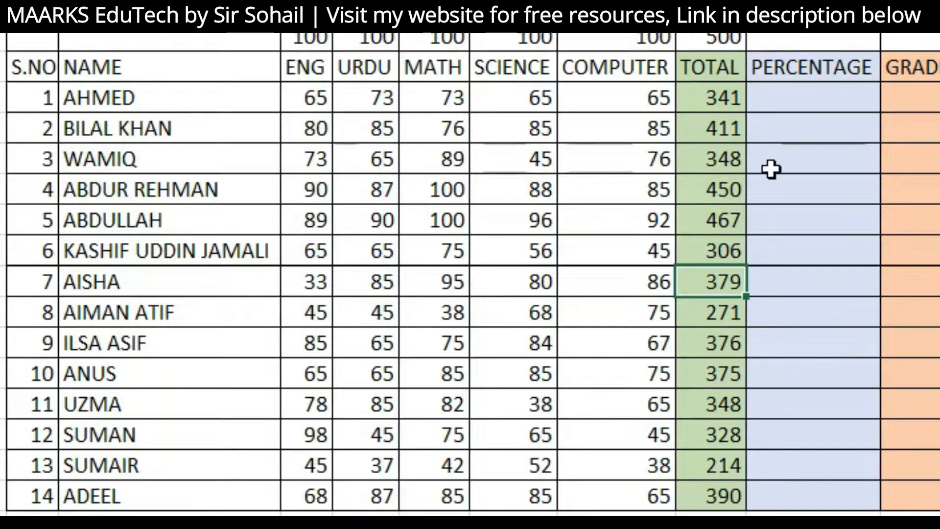
Enter the note "PERCENTAGE = VALUE / TOTAL VALUE * 100" in cell A18 below the marks table
click(802, 100)
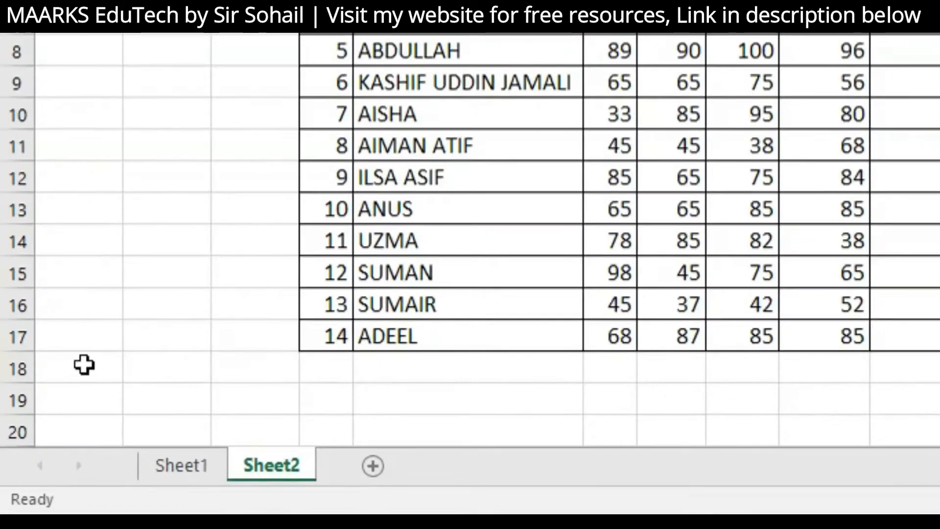
click(42, 440)
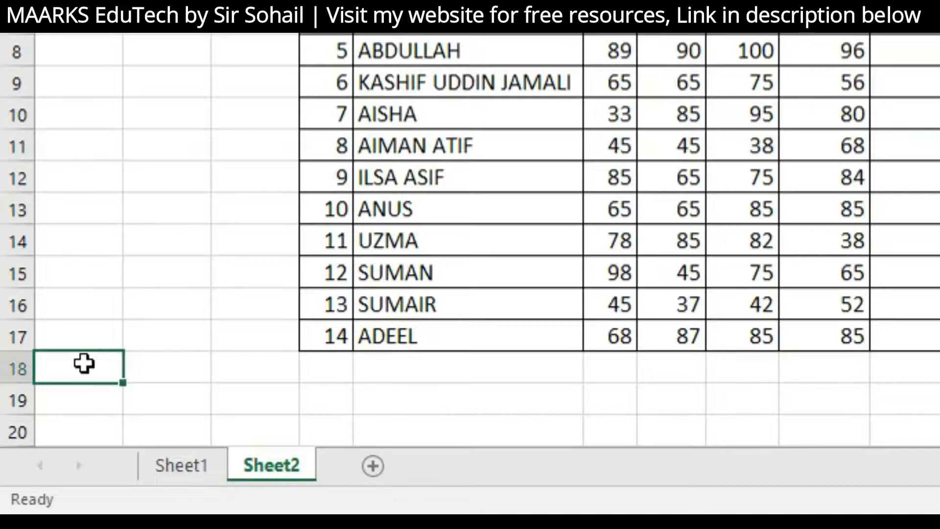
text(PERCENTAGE)
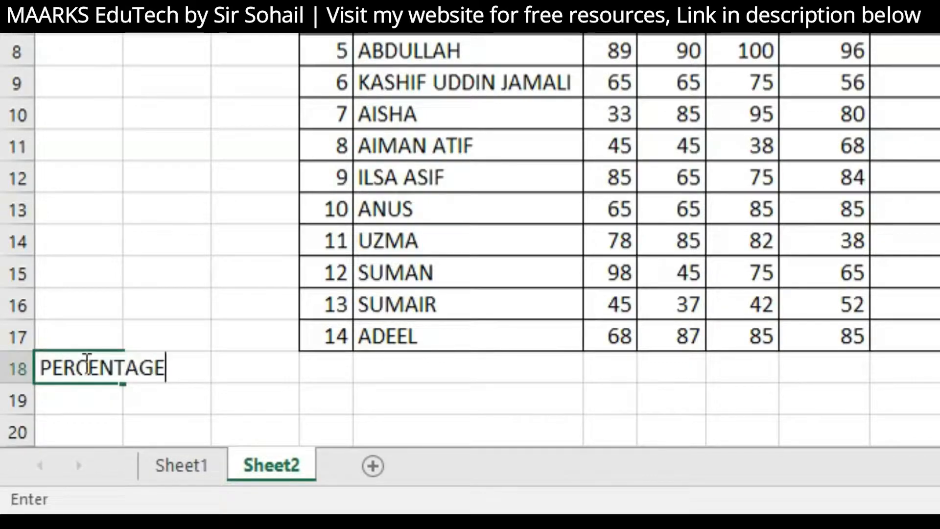
text( = VALUE / TOTAL )
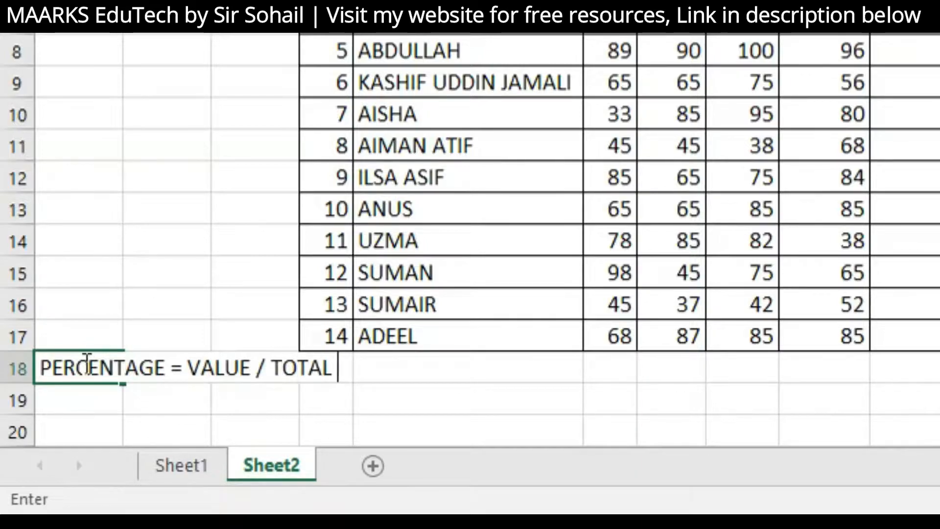
text(VALUE * )
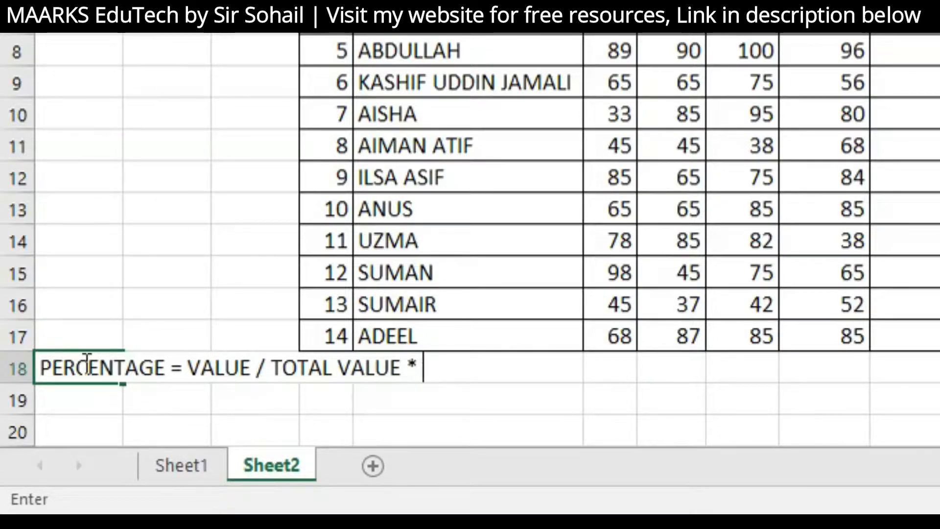
text(100)
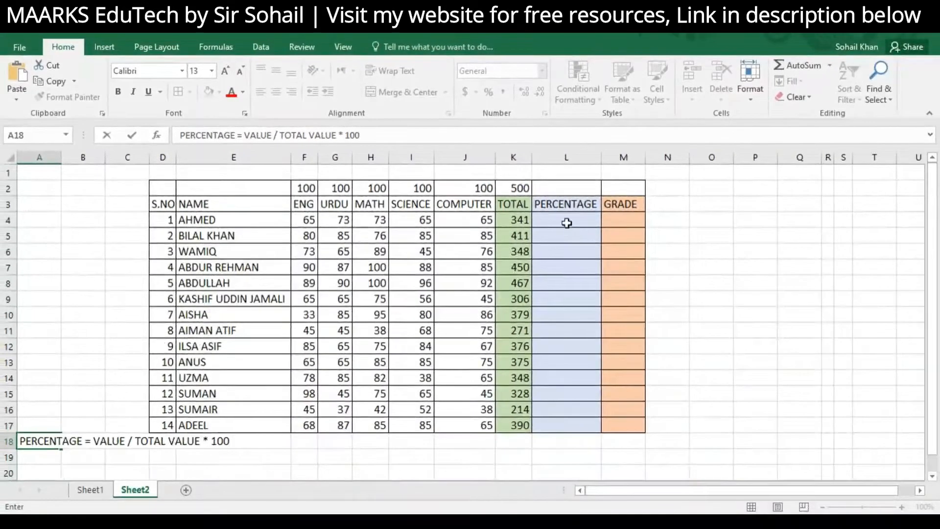
Calculate the first student's percentage in L4 with the formula =K4/500*100
click(569, 217)
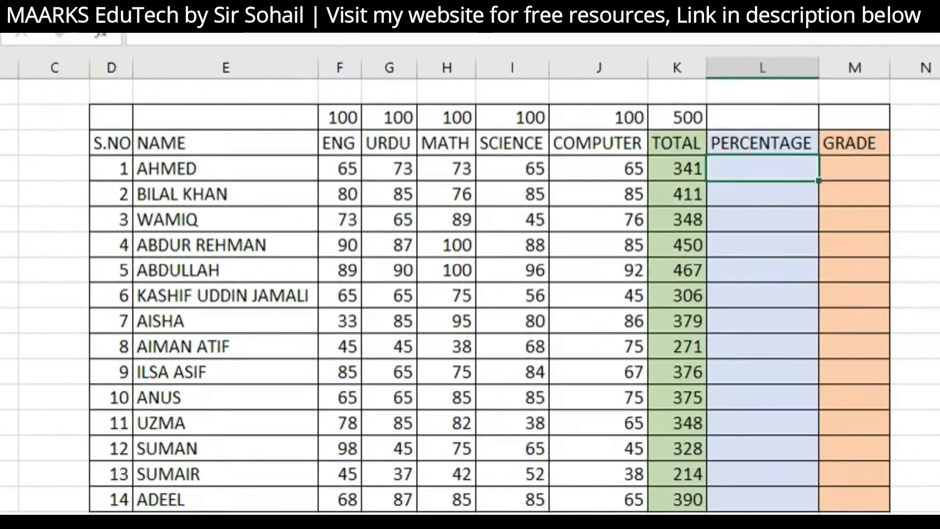
text(=)
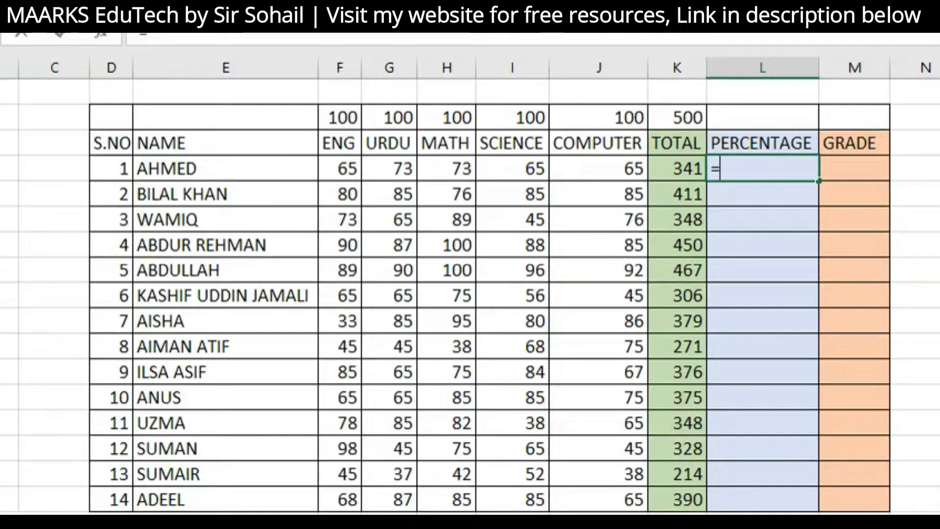
click(682, 169)
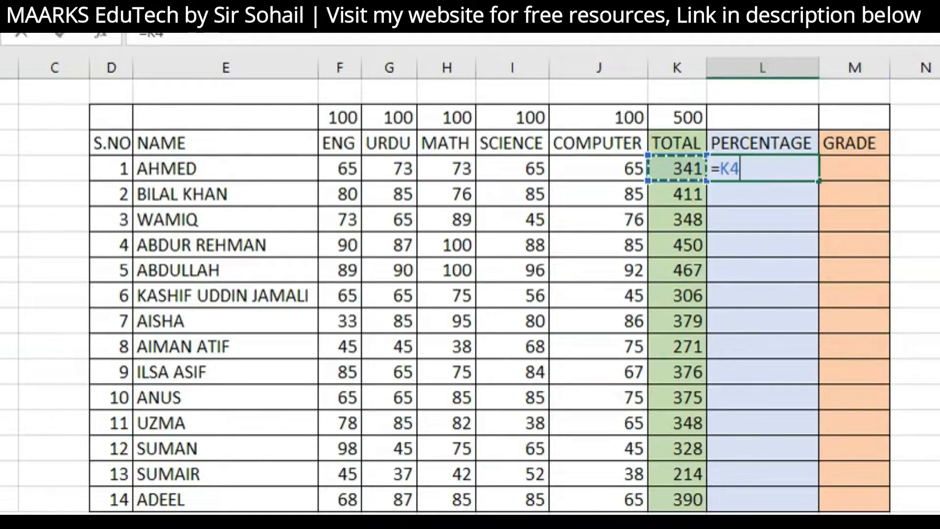
text(/)
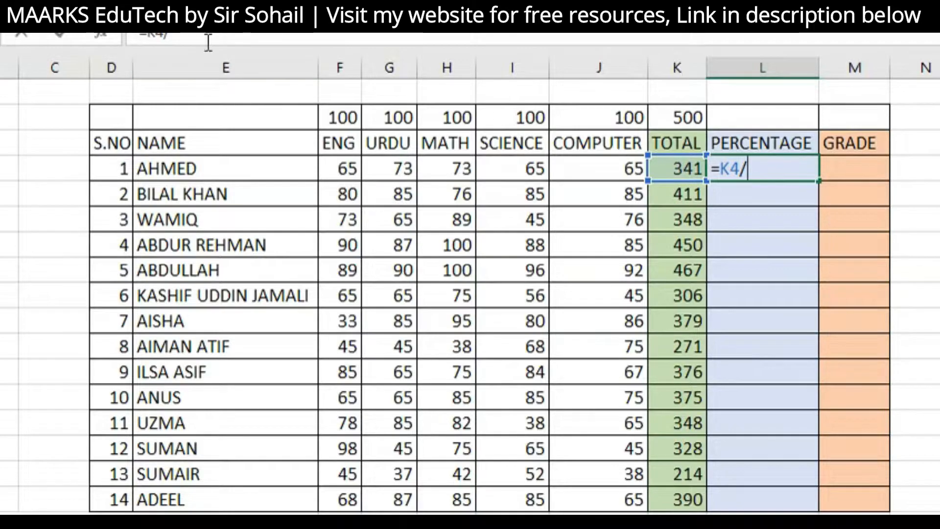
text(500)
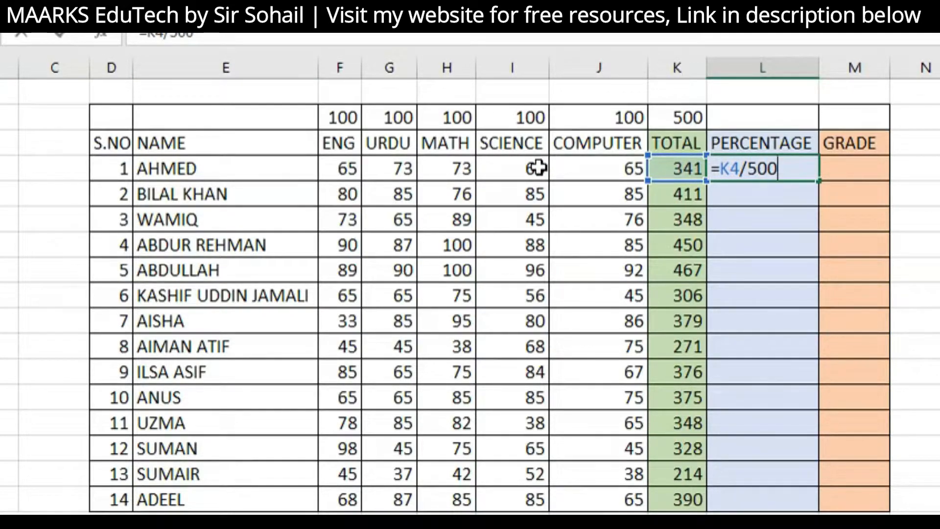
text(*100)
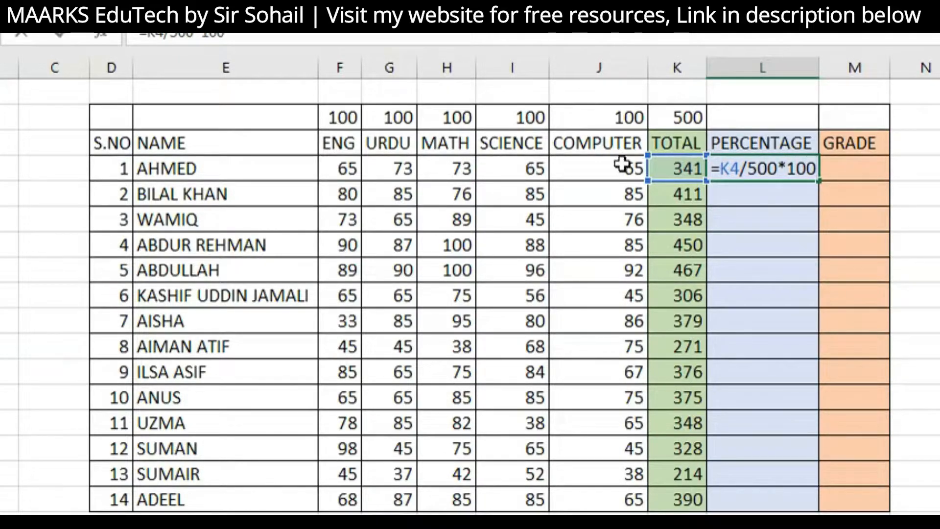
click(194, 36)
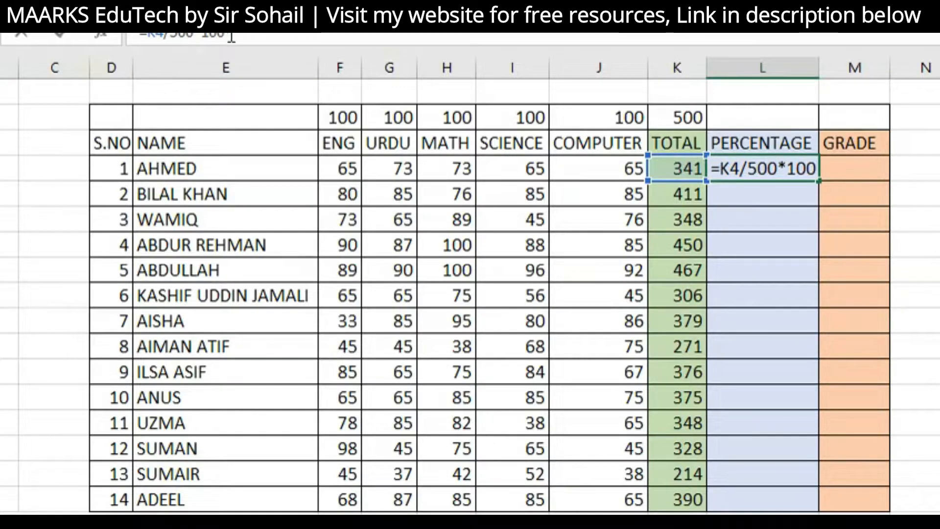
drag(230, 37, 142, 37)
click(142, 36)
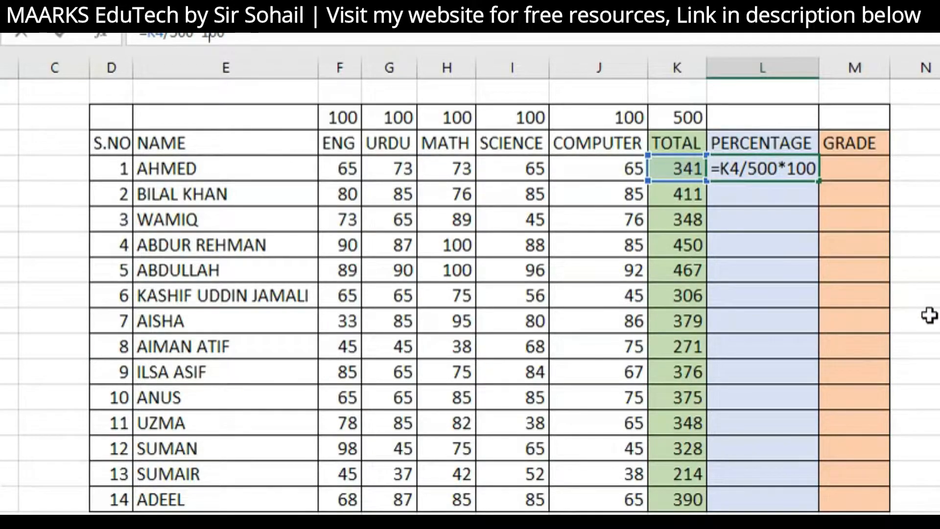
key(Return)
Fill the percentage formula from L4 down the PERCENTAGE column through L17
click(793, 167)
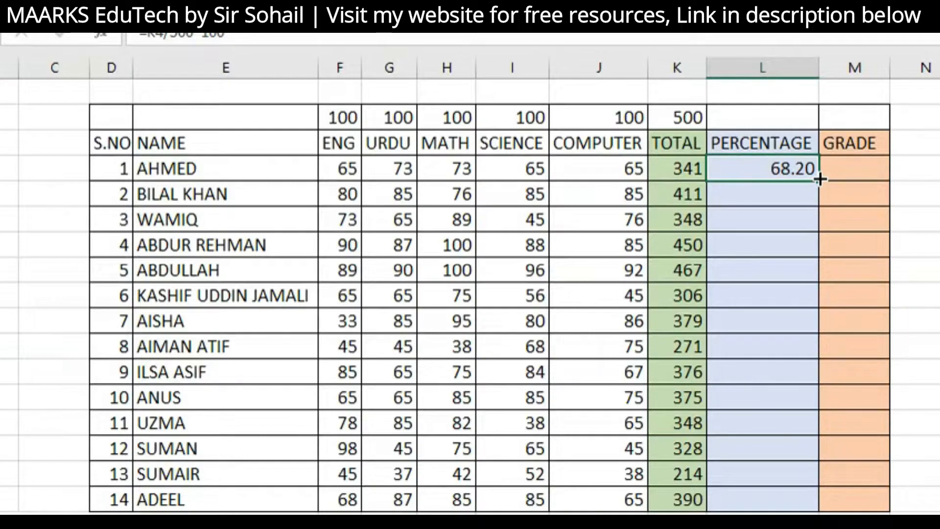
drag(820, 179, 833, 507)
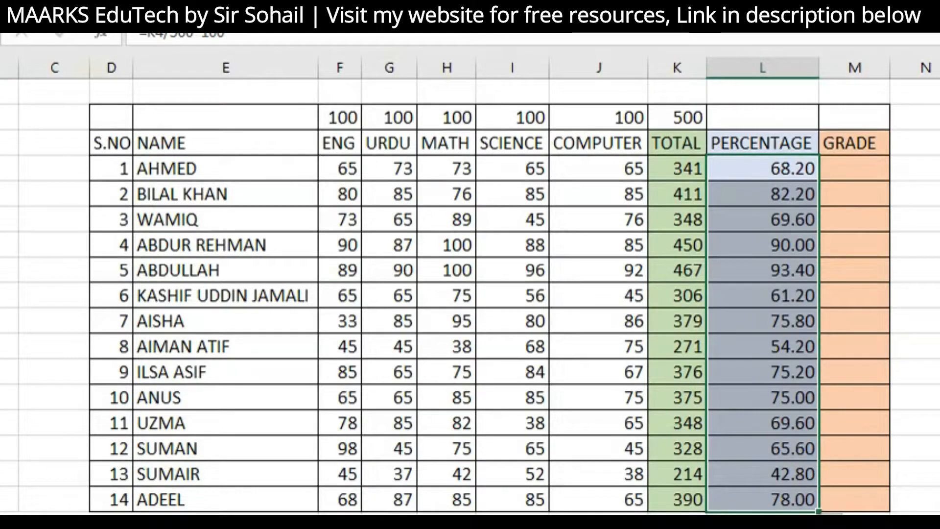
click(810, 499)
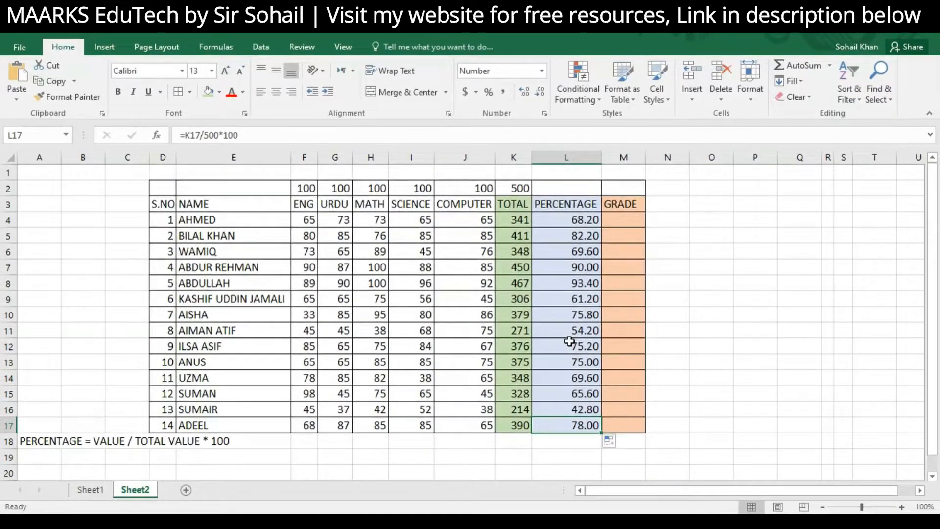
Insert an entire column before the GRADE column and enter the heading ROUND OFF in M3
click(624, 220)
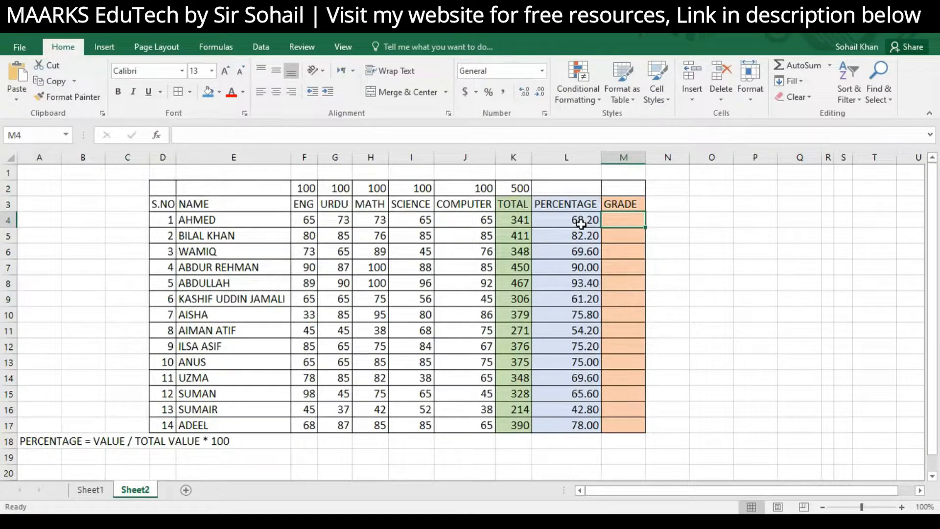
click(620, 206)
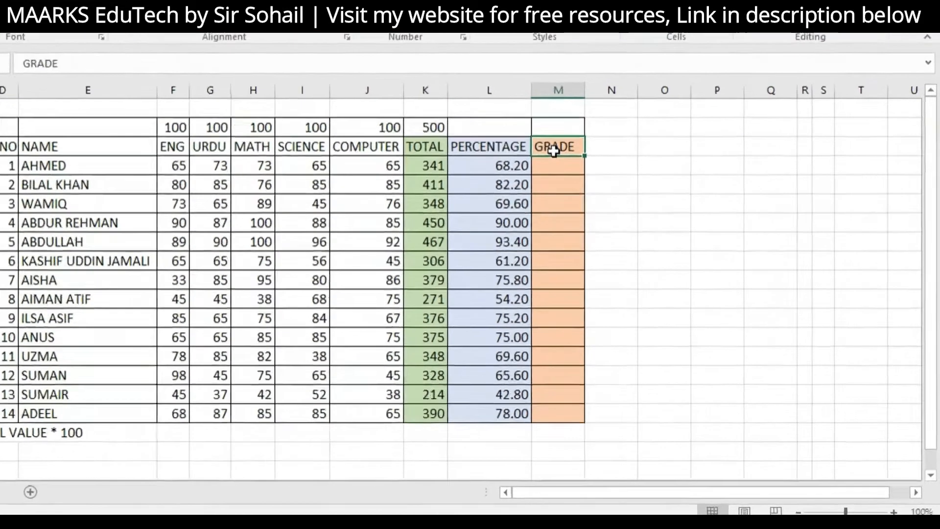
right_click(620, 208)
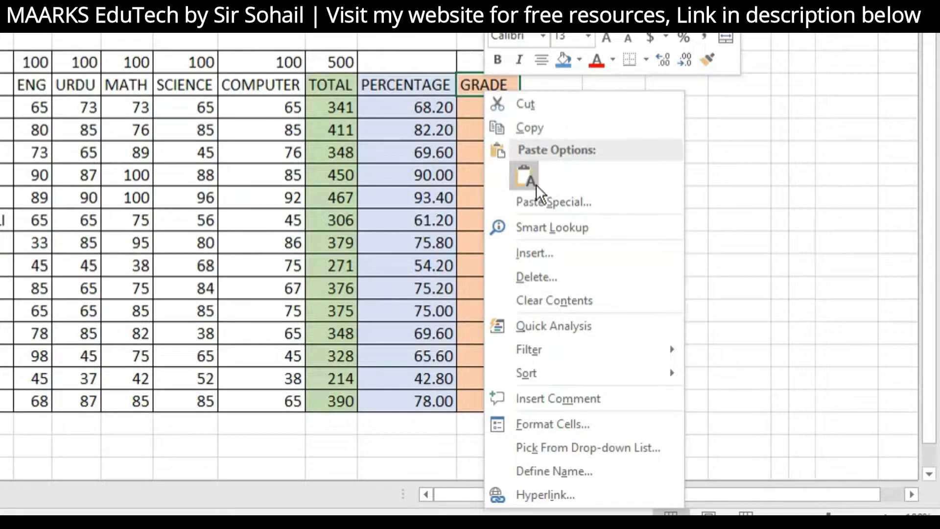
click(539, 257)
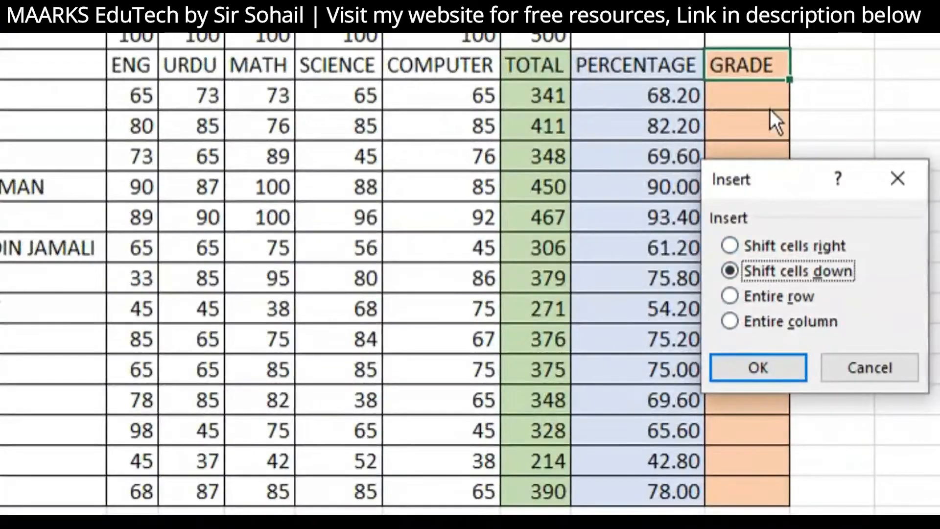
click(740, 323)
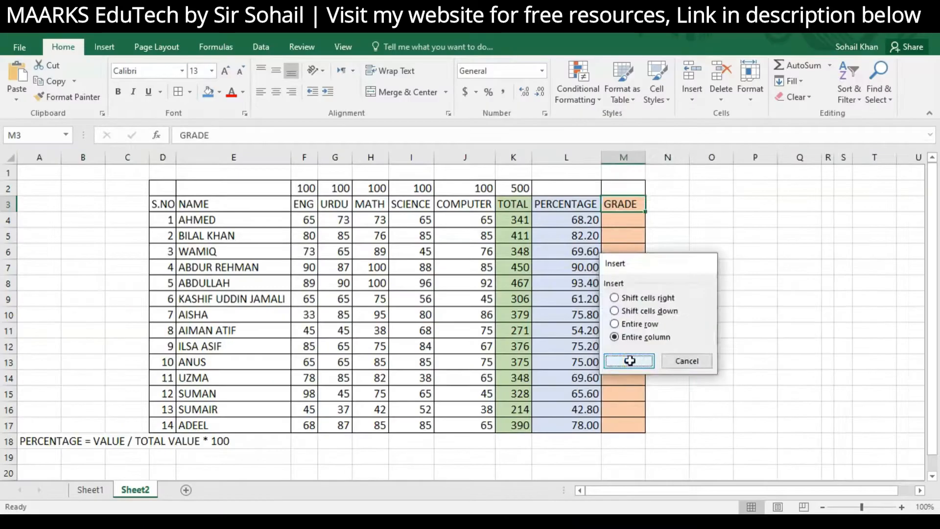
click(760, 369)
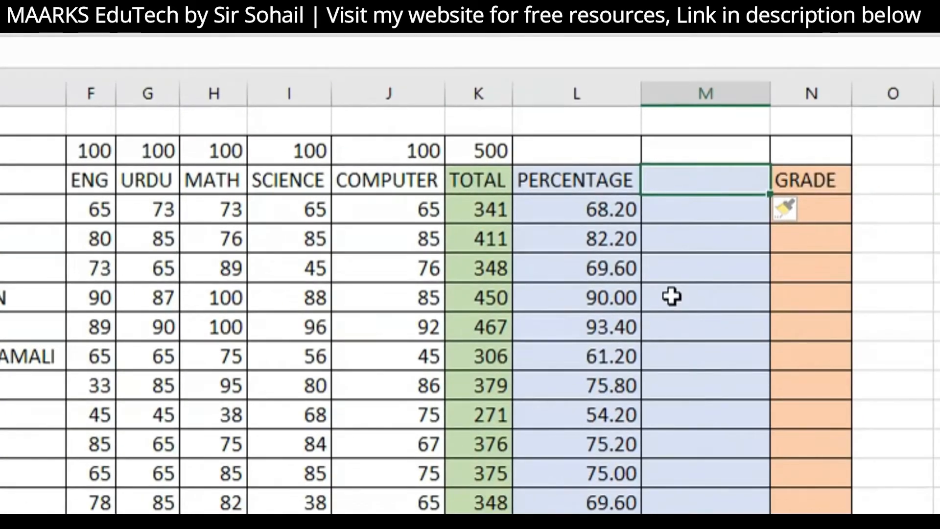
text(ROUND OFF)
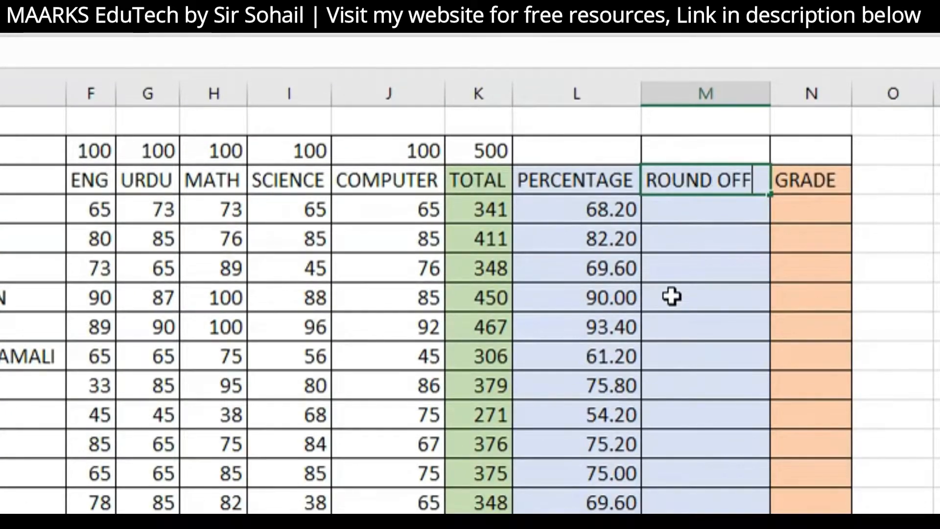
Round off the first student's percentage in M4 to zero decimal digits with the formula =ROUND(L4,0)
click(701, 210)
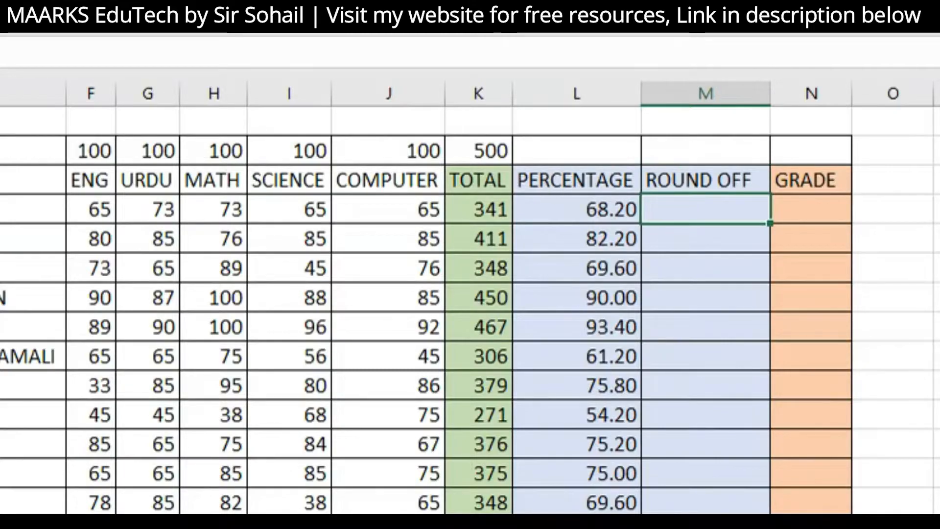
text(=)
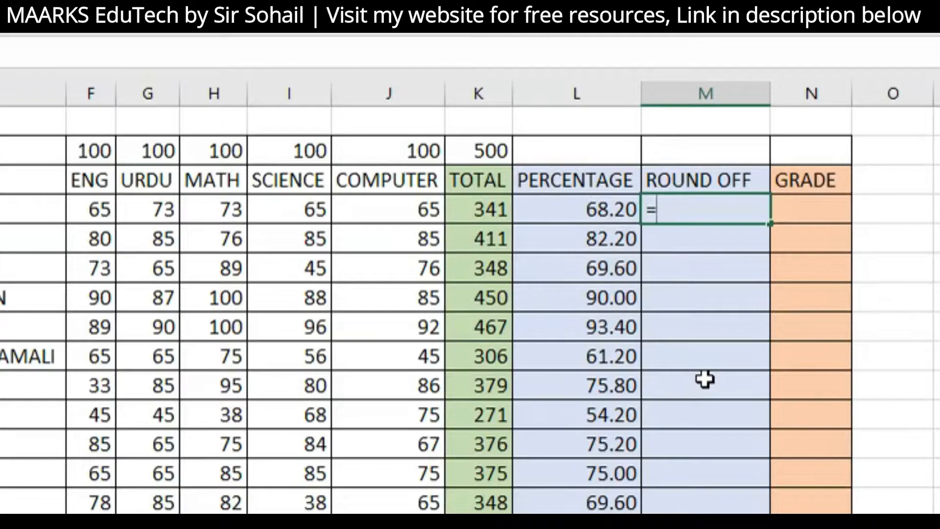
text(ROUND)
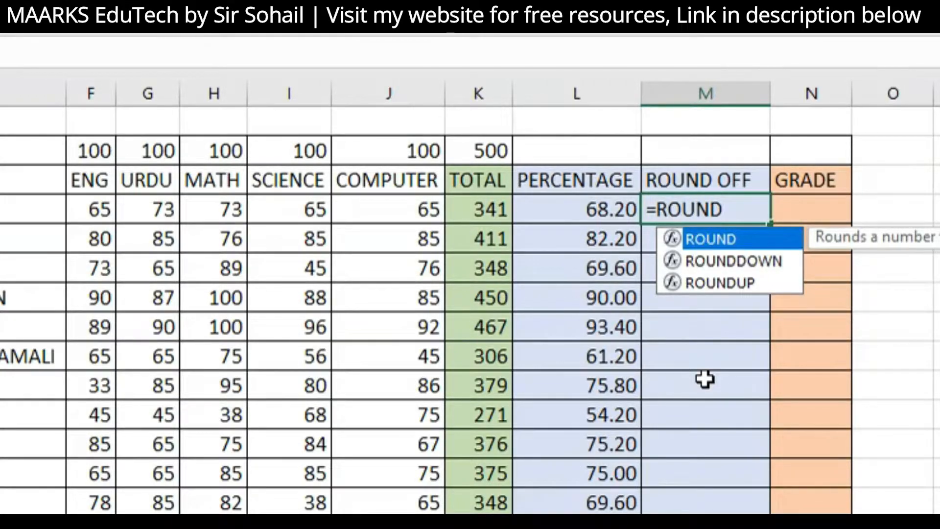
text(()
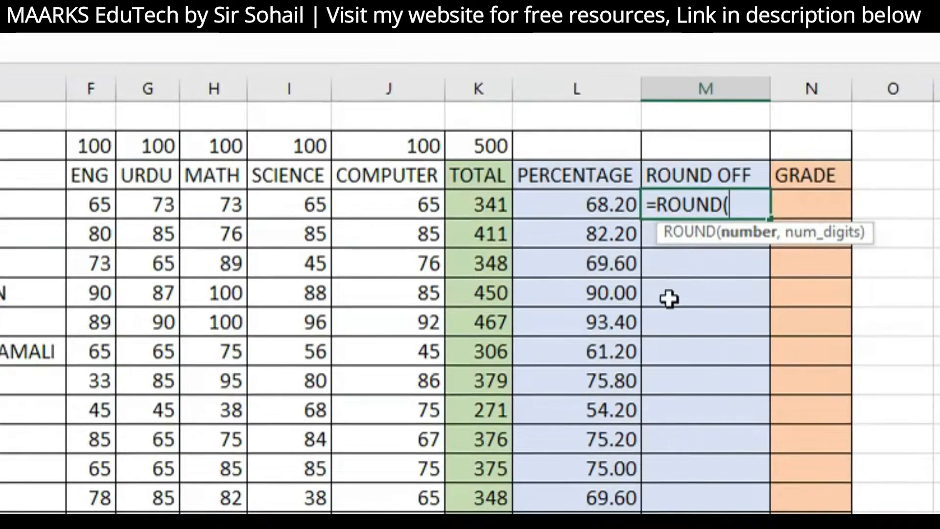
click(601, 207)
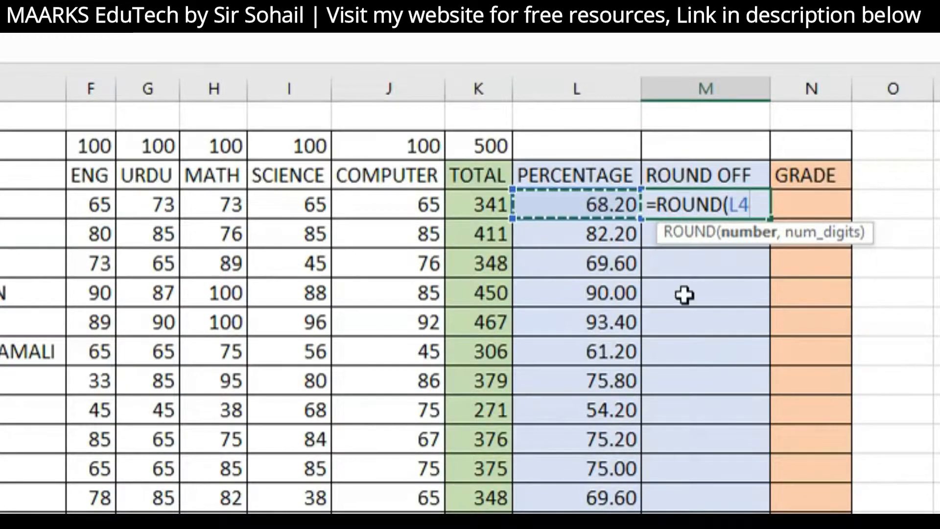
text(,)
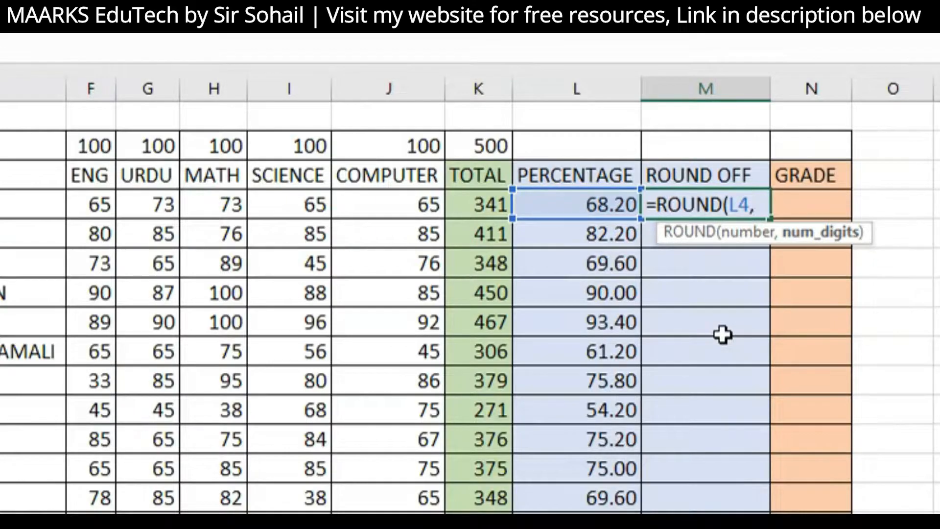
text(0))
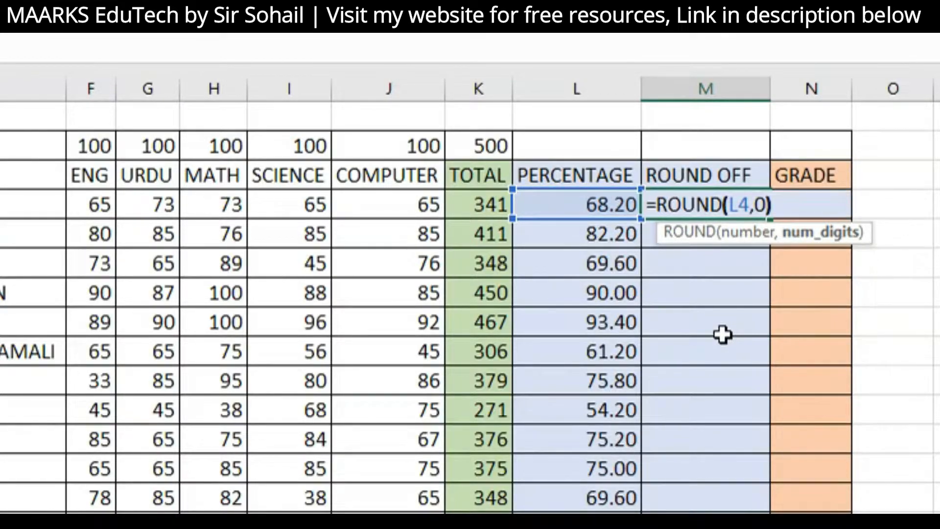
key(Return)
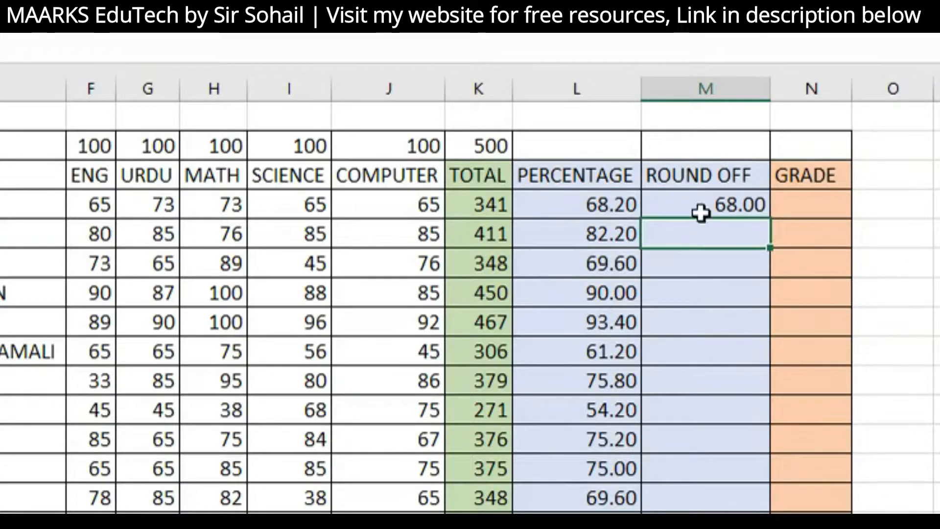
Fill the rounding formula from M4 down the ROUND OFF column through M17
click(748, 212)
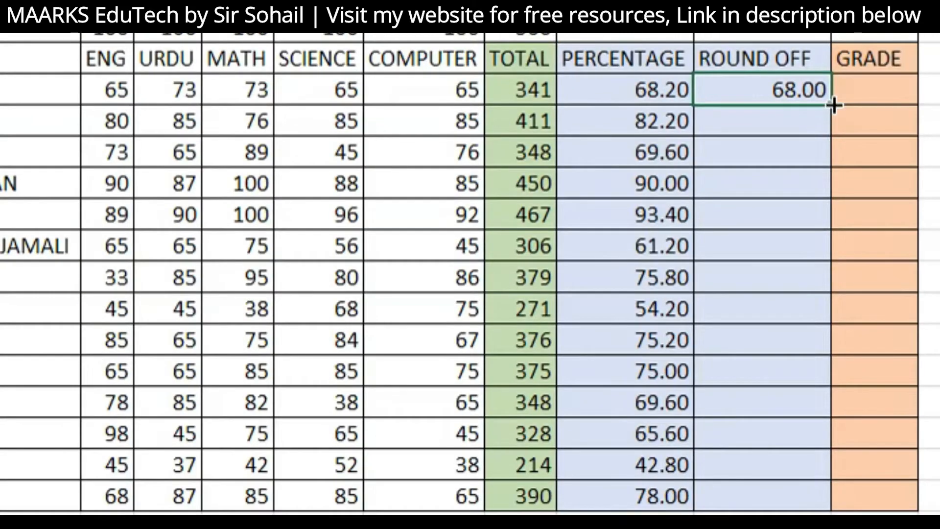
drag(834, 106, 823, 506)
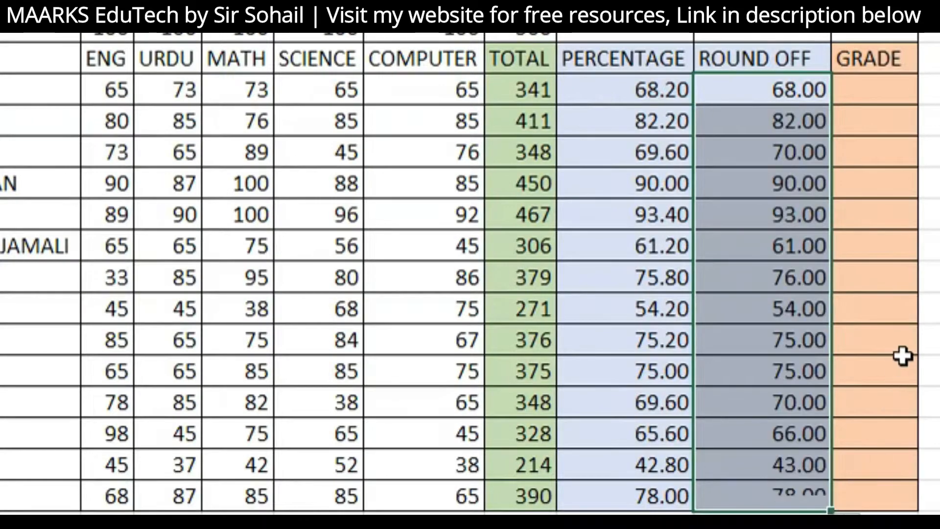
click(938, 323)
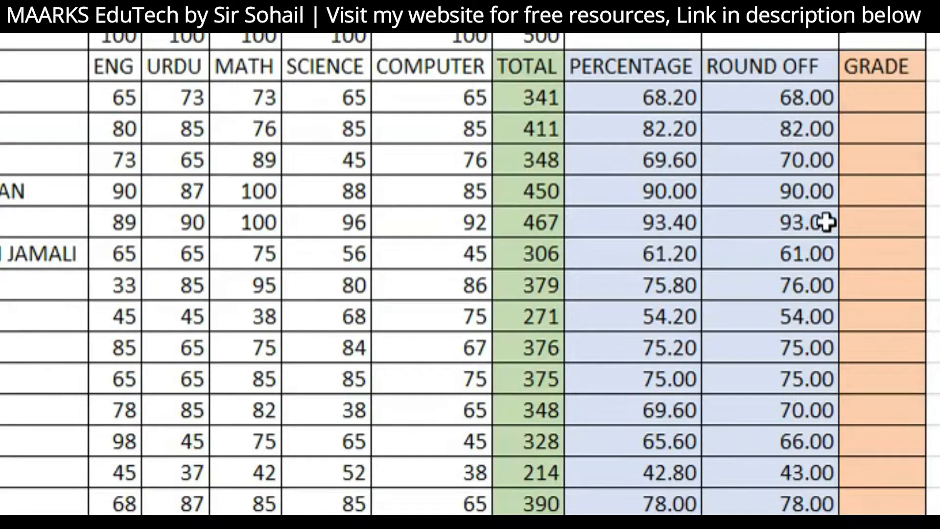
Remove both decimal places from the ROUND OFF values in M4:M17 so they display as whole numbers
drag(771, 104, 815, 504)
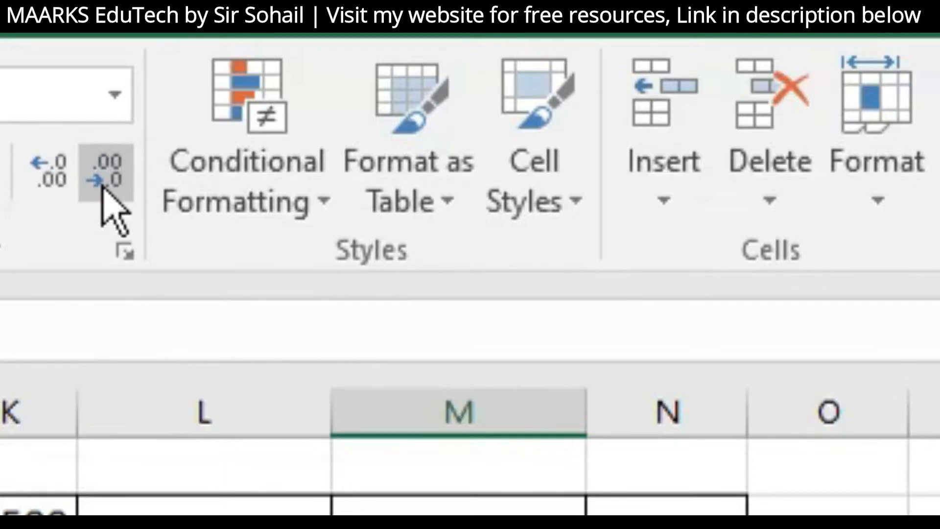
click(105, 185)
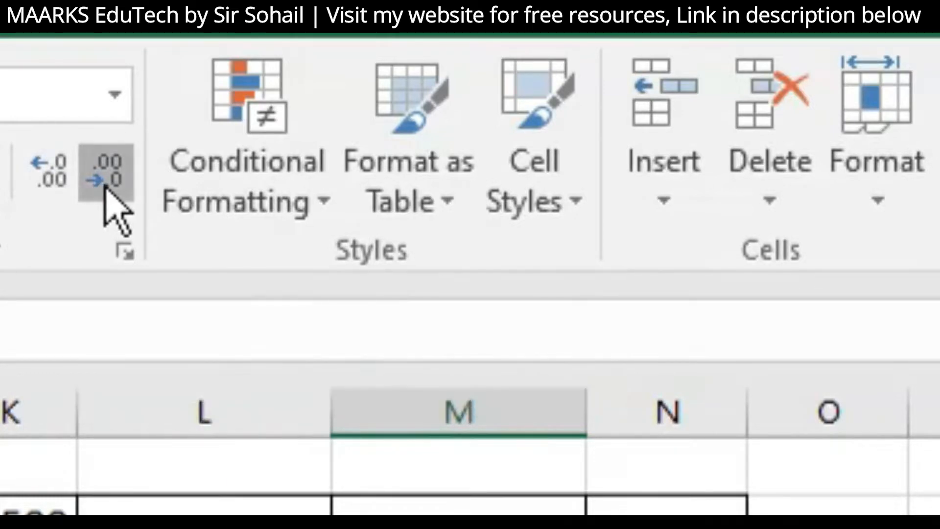
click(104, 185)
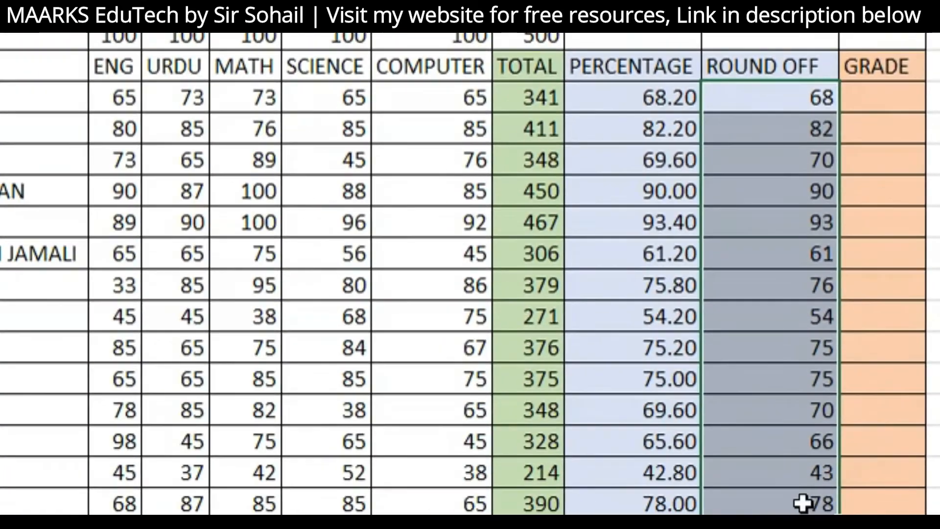
click(804, 504)
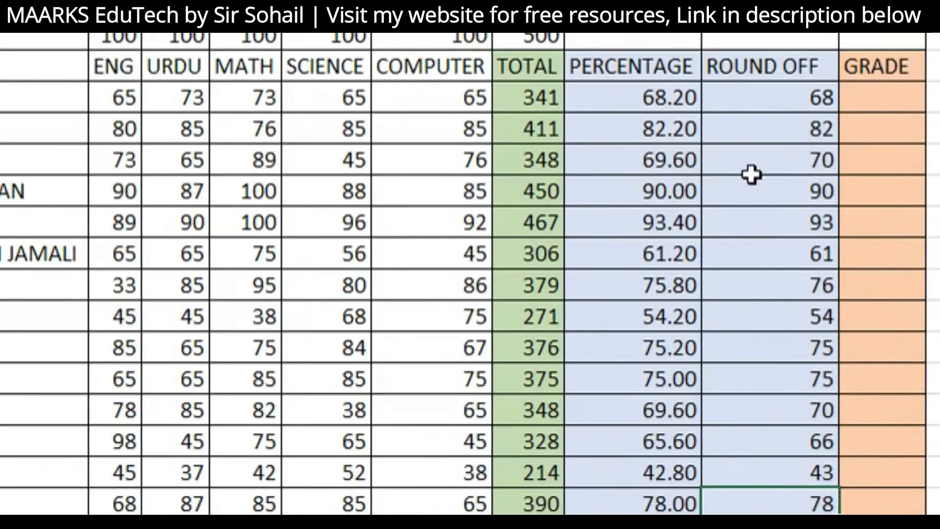
Insert the Grade Chart picture from file and place it, shrunk to about 1.55 by 3.1 inches, beside the GRADE column at rows 12 to 18
click(874, 96)
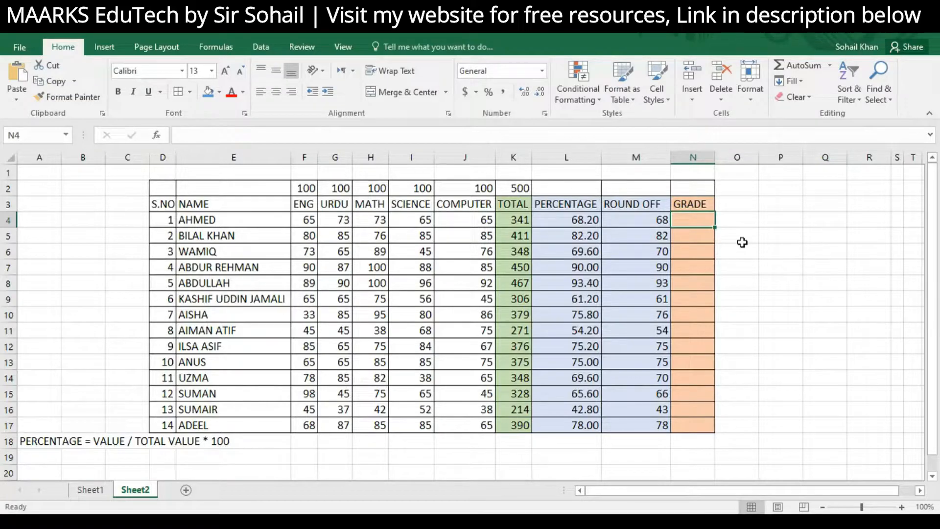
click(110, 52)
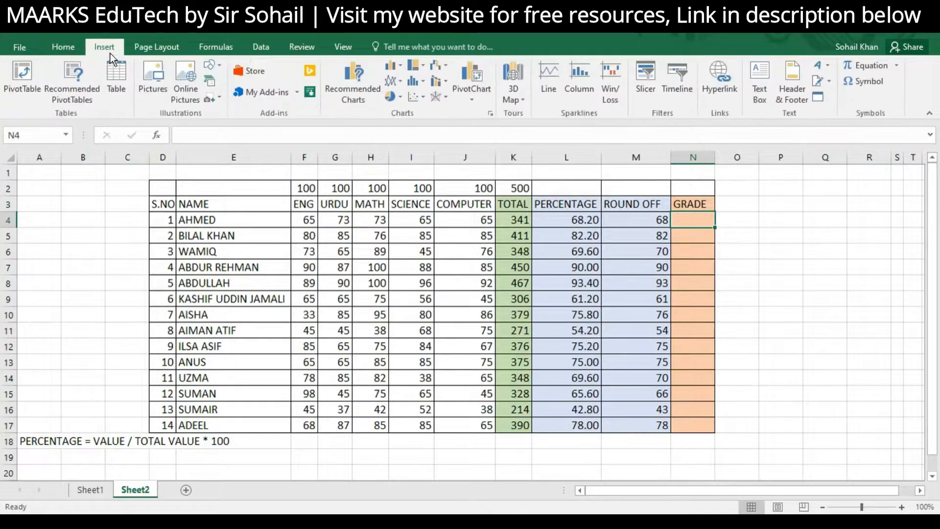
click(158, 90)
click(333, 133)
double_click(333, 133)
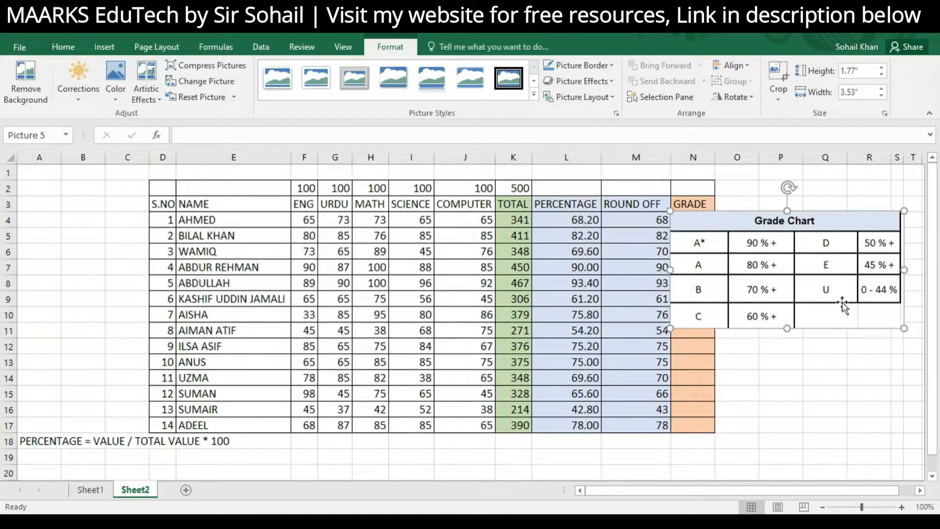
drag(903, 331, 874, 315)
drag(788, 278, 816, 417)
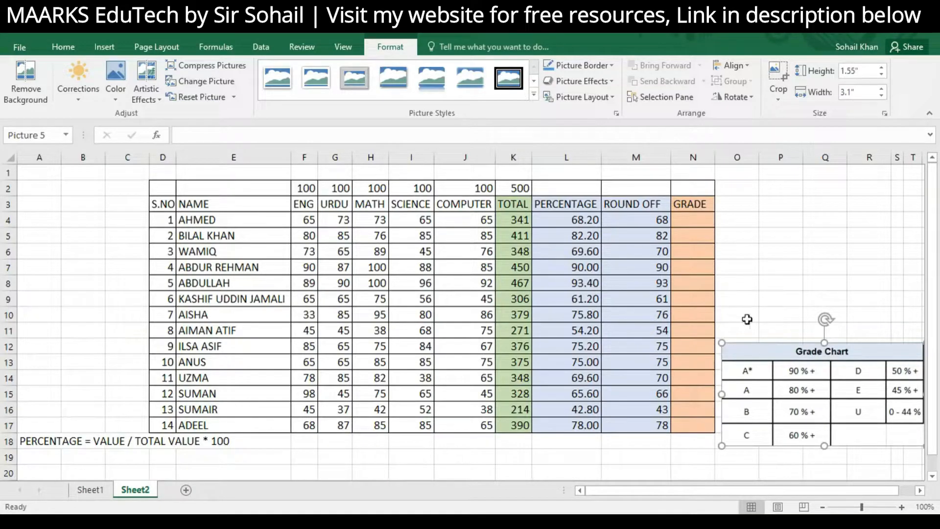
Enter the note "> GREATER THAN" in cell O9 above the Grade Chart picture
click(735, 299)
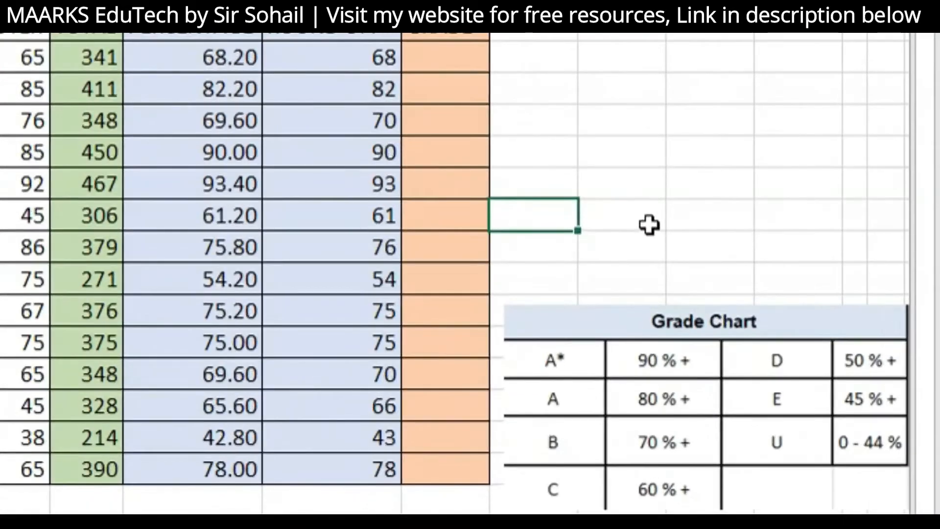
text(> GREATER THAN)
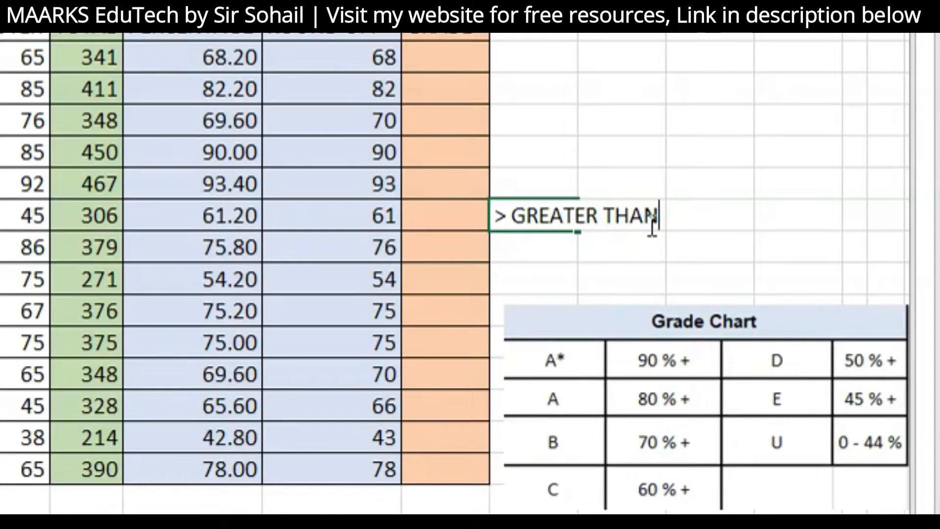
key(Return)
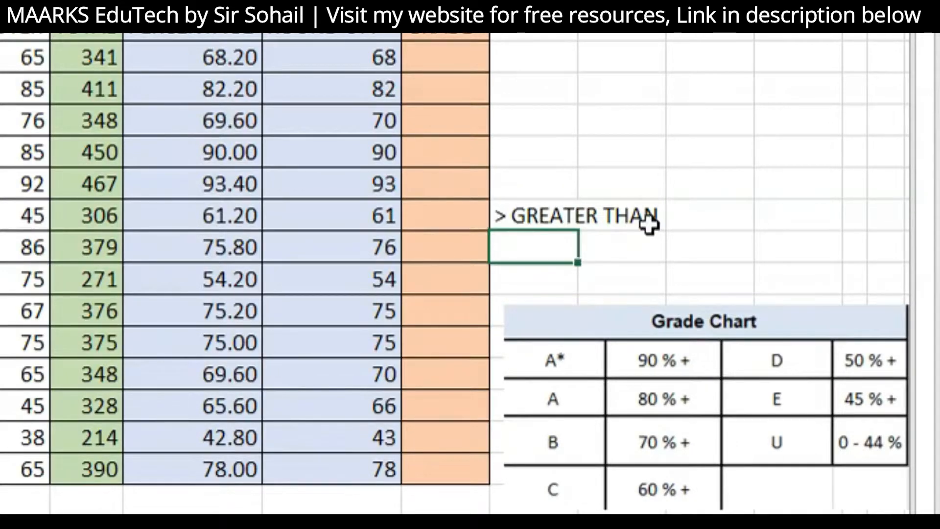
Enter the note ">= GREATER THAN OR EQUAL TO" in cell O10 under the first operator note
text(>)
key(shift+Up)
text(+)
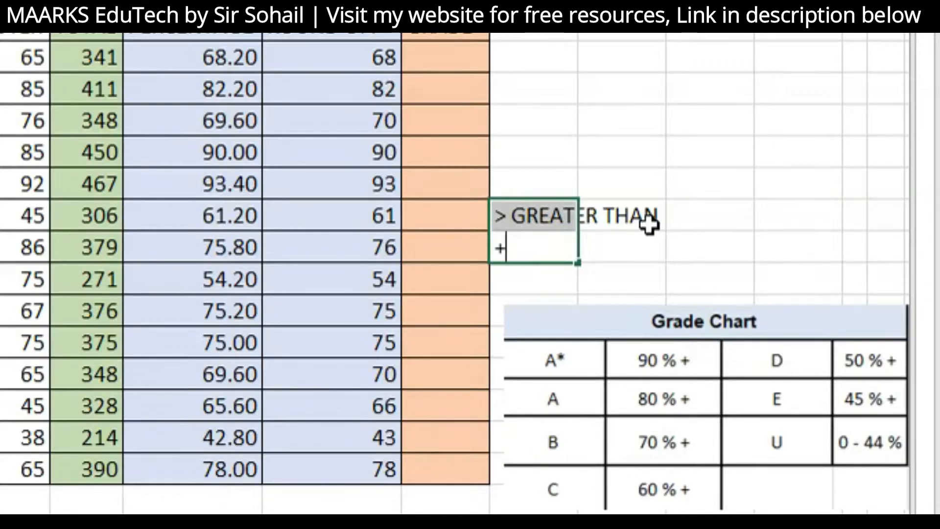
key(Escape)
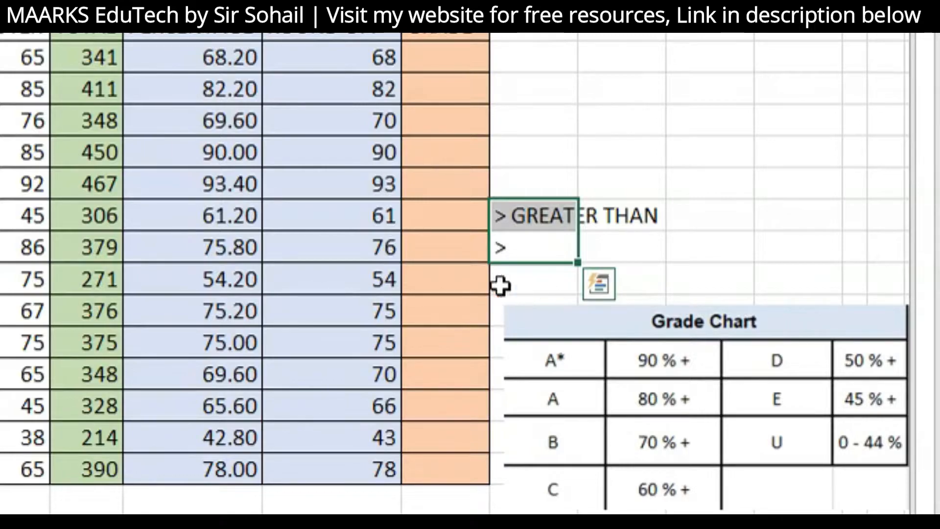
double_click(523, 247)
text(+)
key(BackSpace)
text(=)
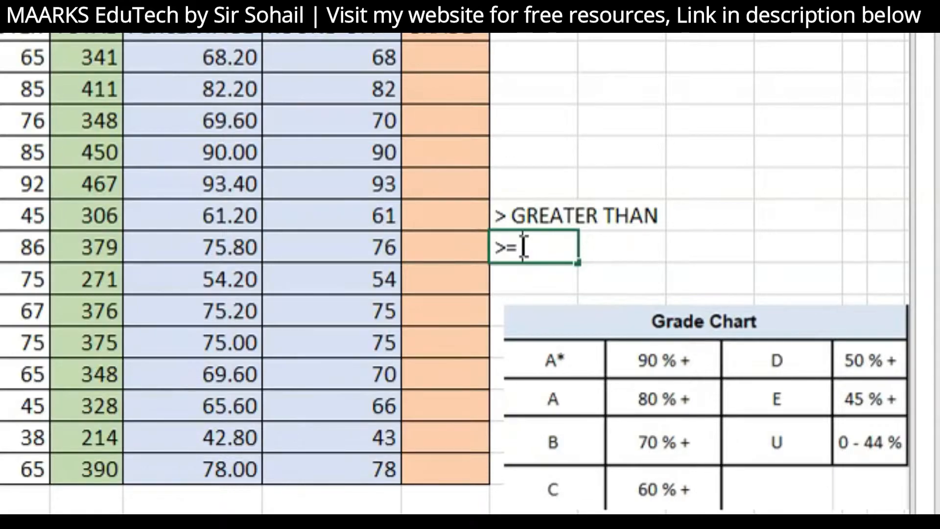
text( GREATER THAN OR EQUAL TO)
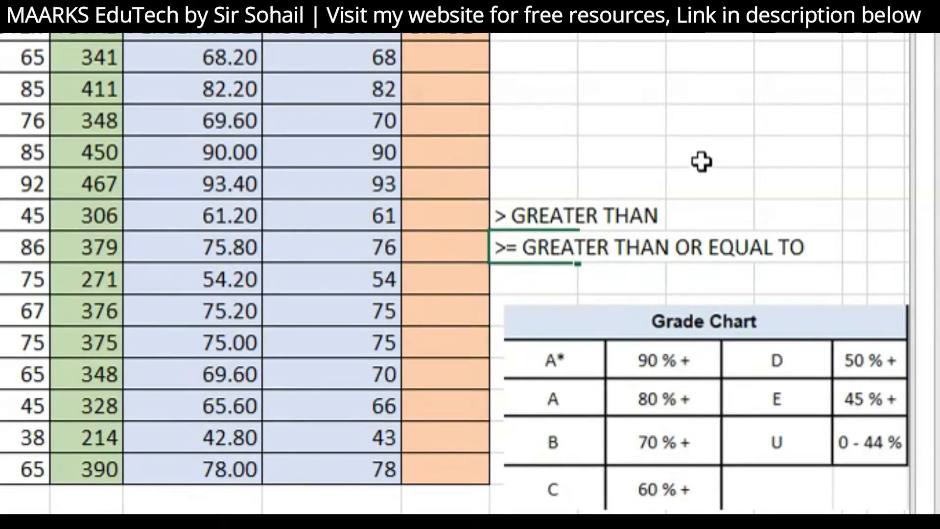
Narrow column R and enter a greater-than example with 2 in S9 and 3,4,5, in T9
click(857, 215)
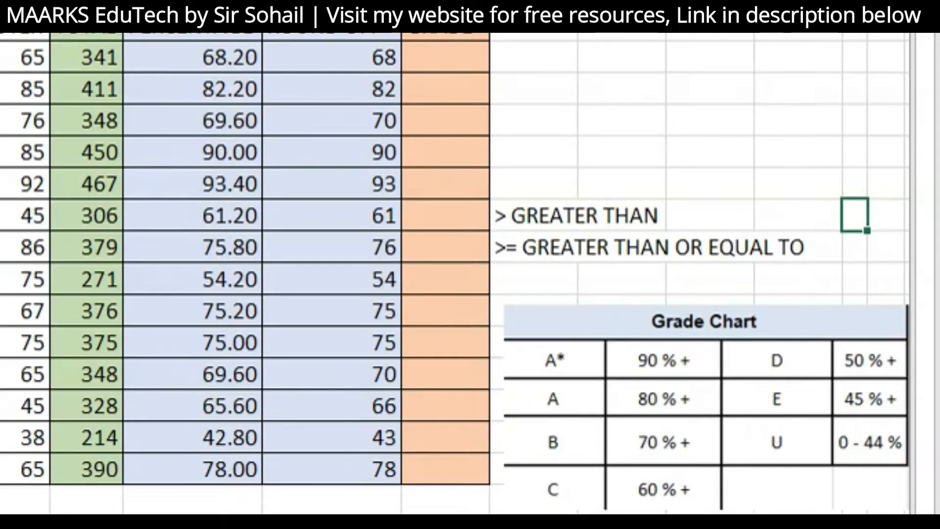
drag(842, 18, 816, 17)
text(2)
key(Tab)
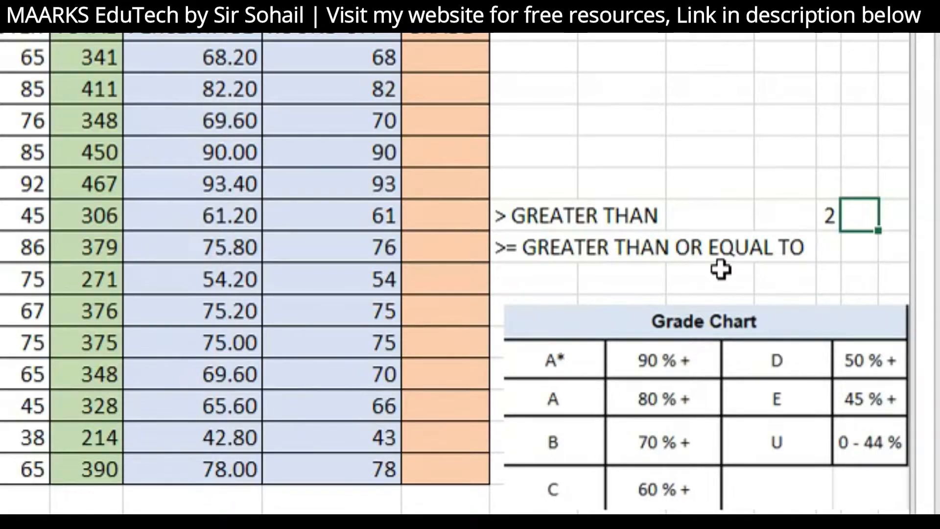
text(3,4,5,)
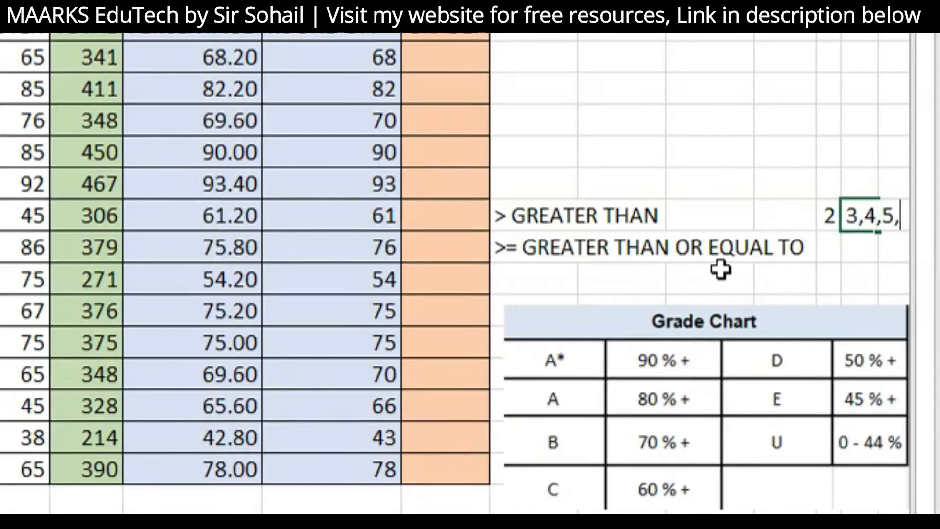
Enter a greater-than-or-equal example with 2 in S10 and 2,3,4,. in T10, keeping 2 in S9
click(829, 250)
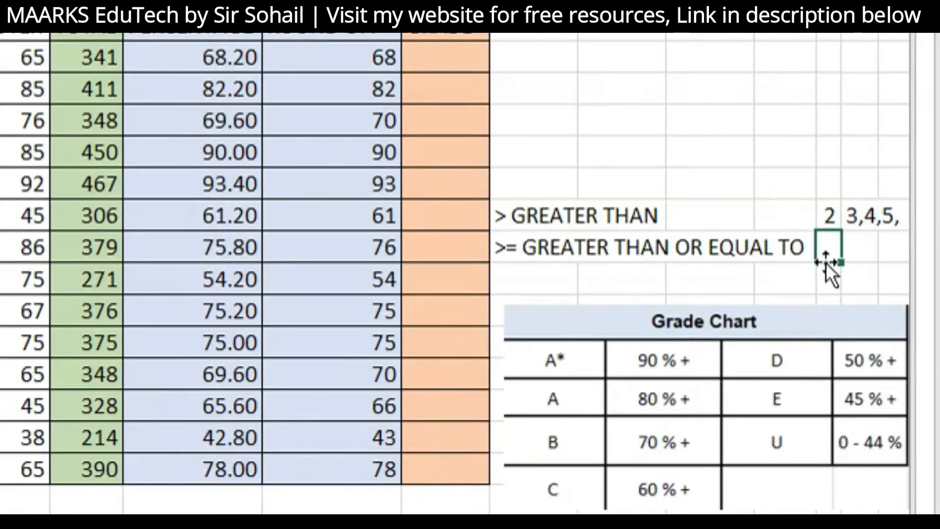
text(2)
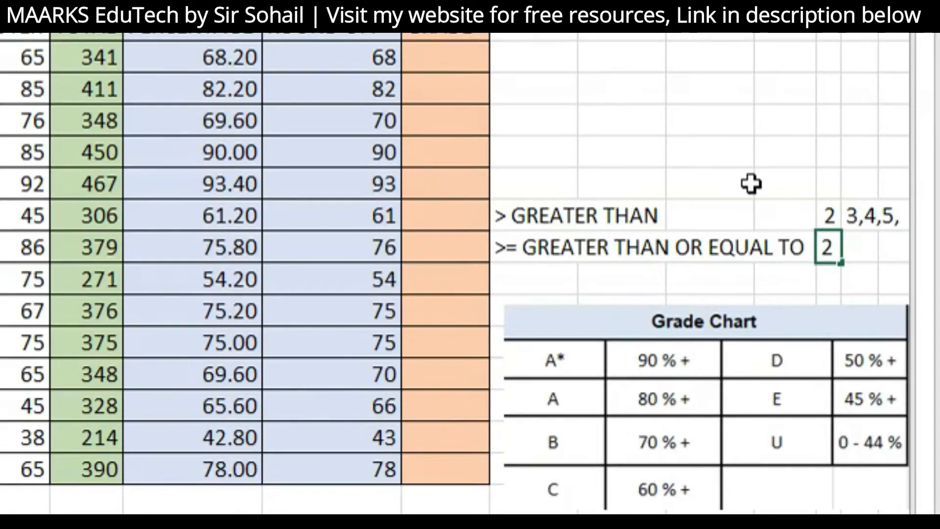
key(Tab)
text(2,3,4,.)
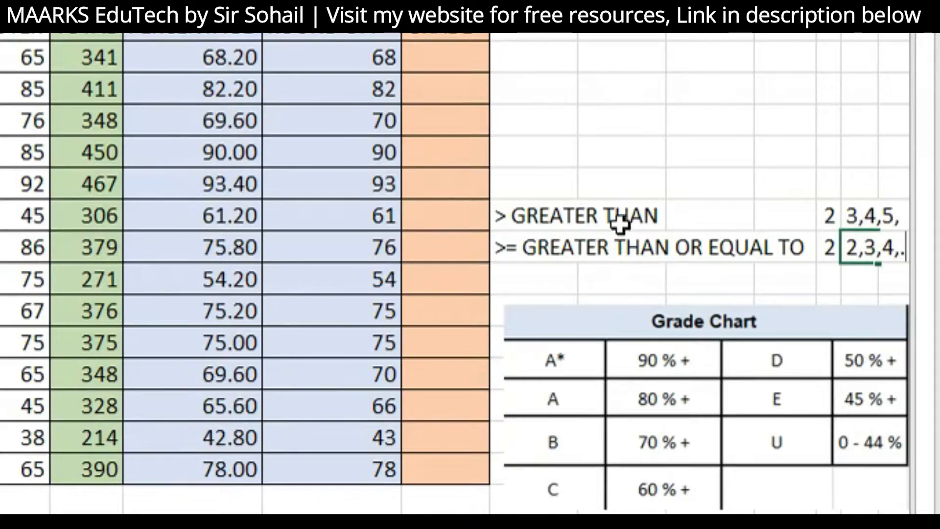
click(828, 214)
text(2)
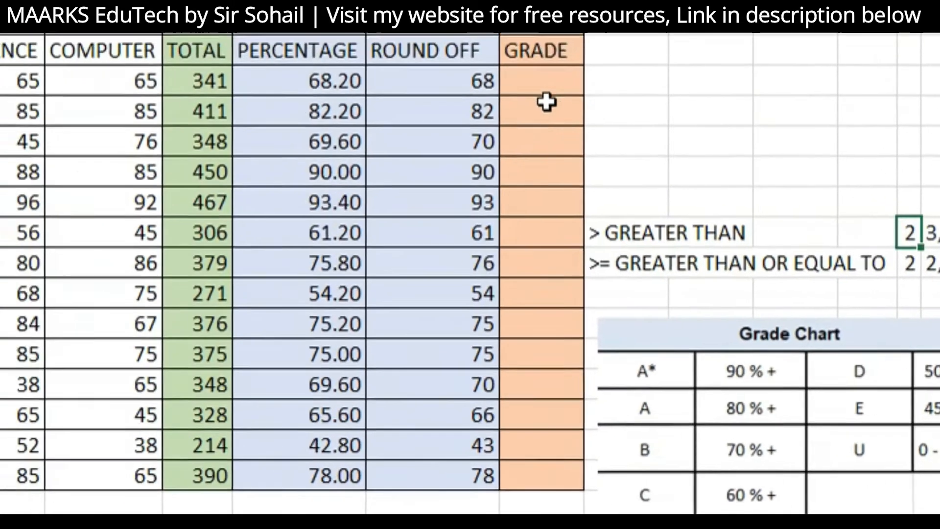
Start the grade formula in N4 with =IF(M4>=90,"A*", using the rounded percentage of the first student
click(446, 57)
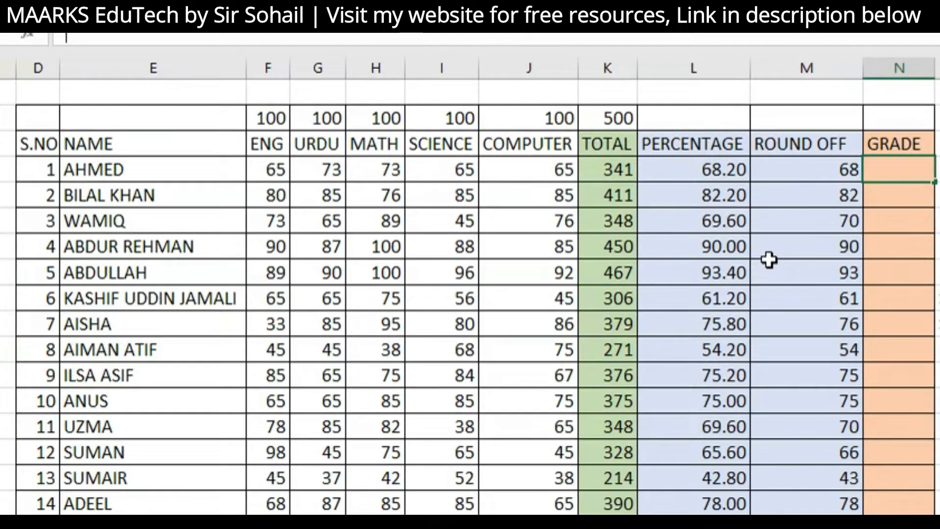
text(=)
text(IF()
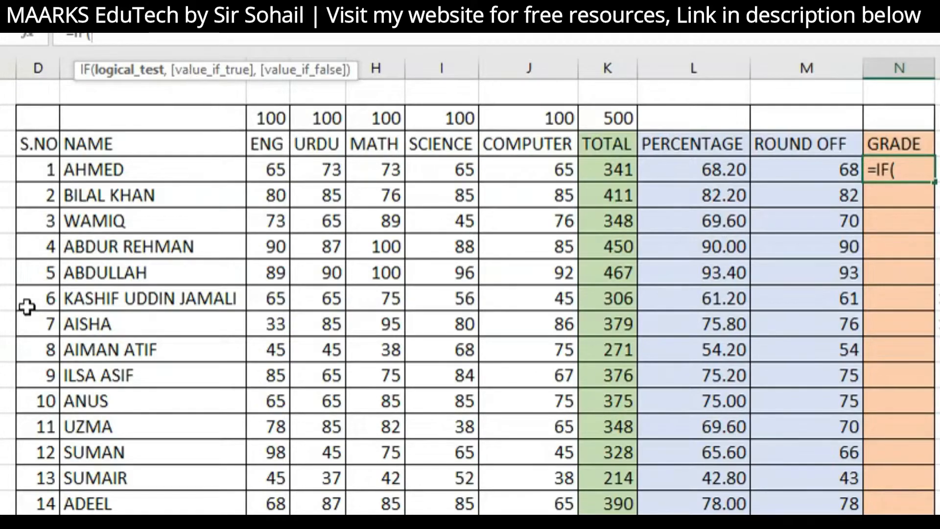
click(813, 163)
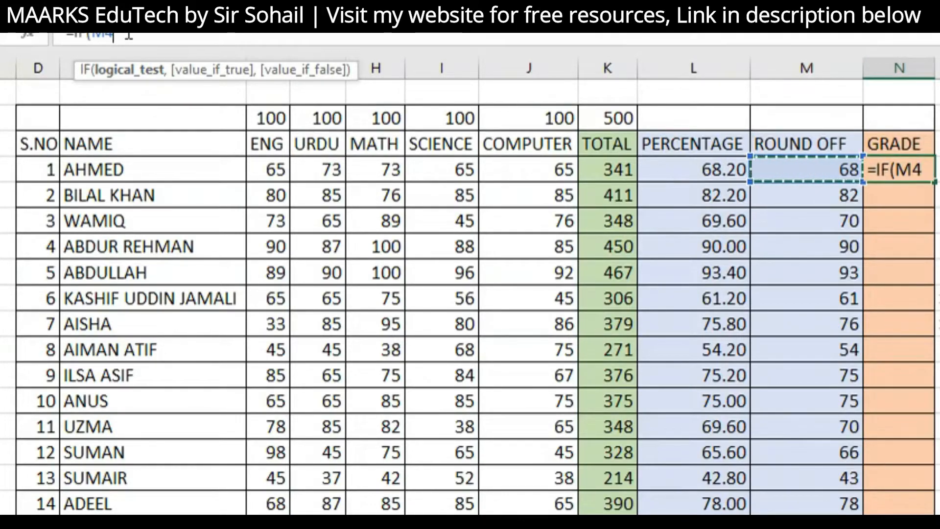
text(>+)
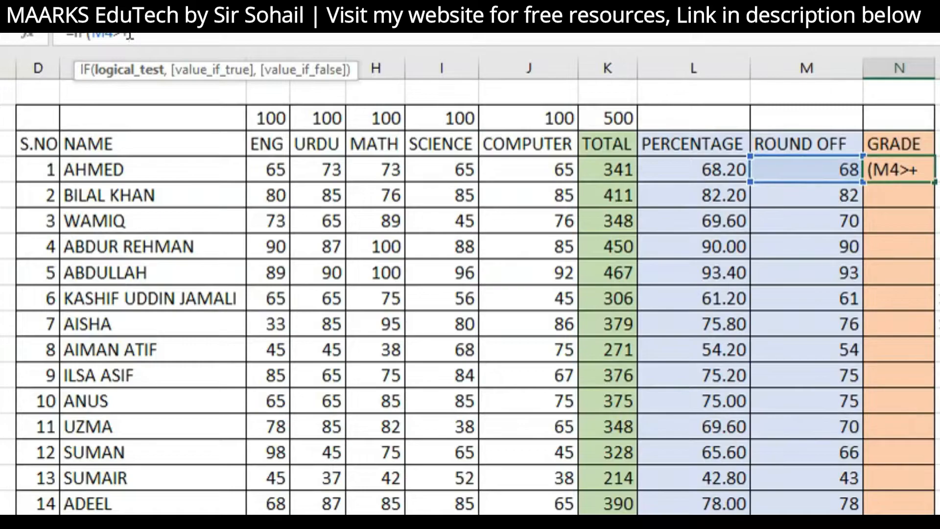
key(BackSpace)
text(=90,)
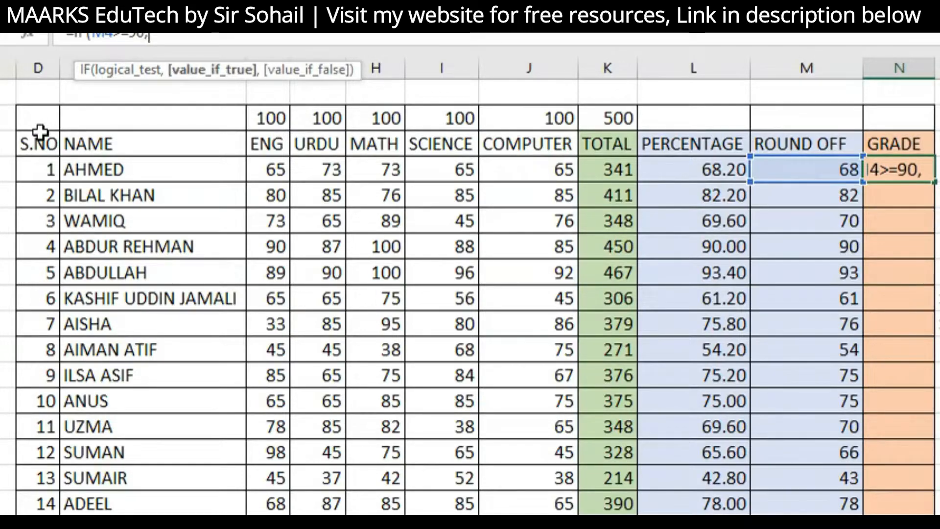
text("A*")
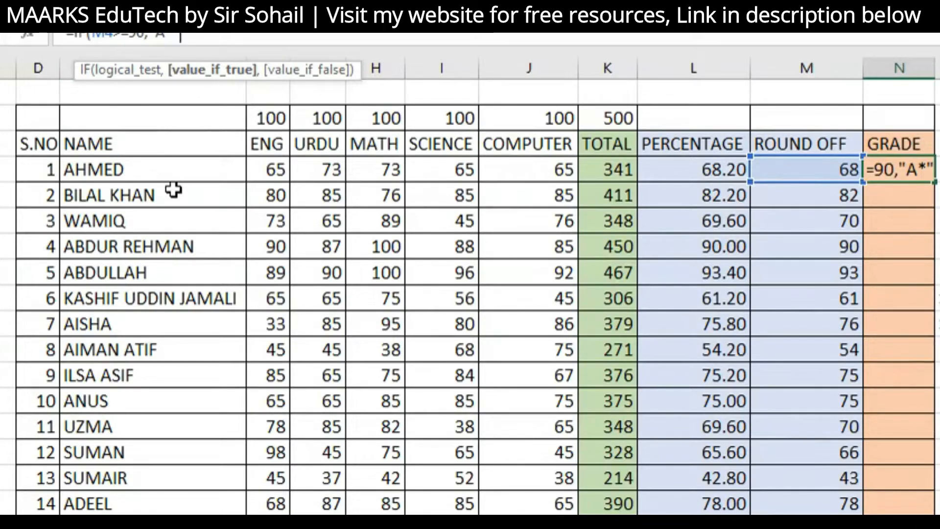
text(,)
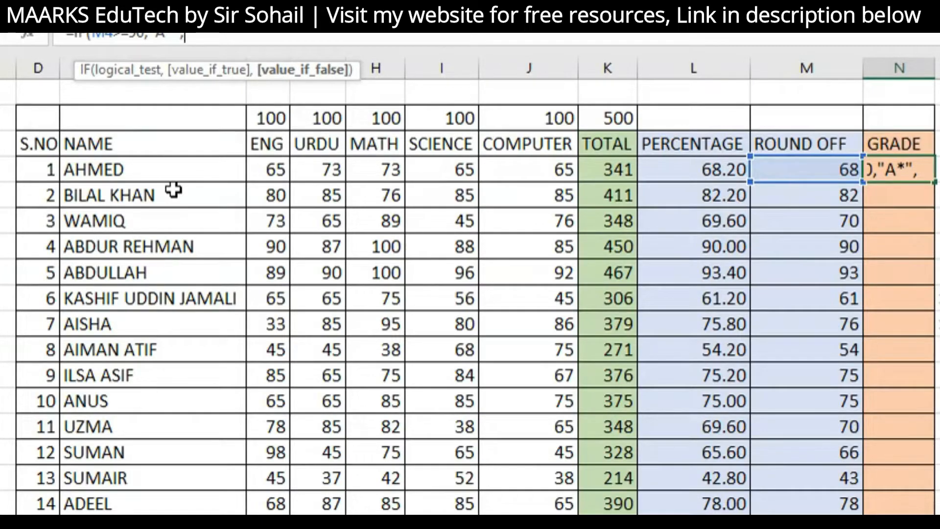
Add the nested condition IF(M4>=80,"A", as the value-if-false part of the N4 grade formula
text(IF()
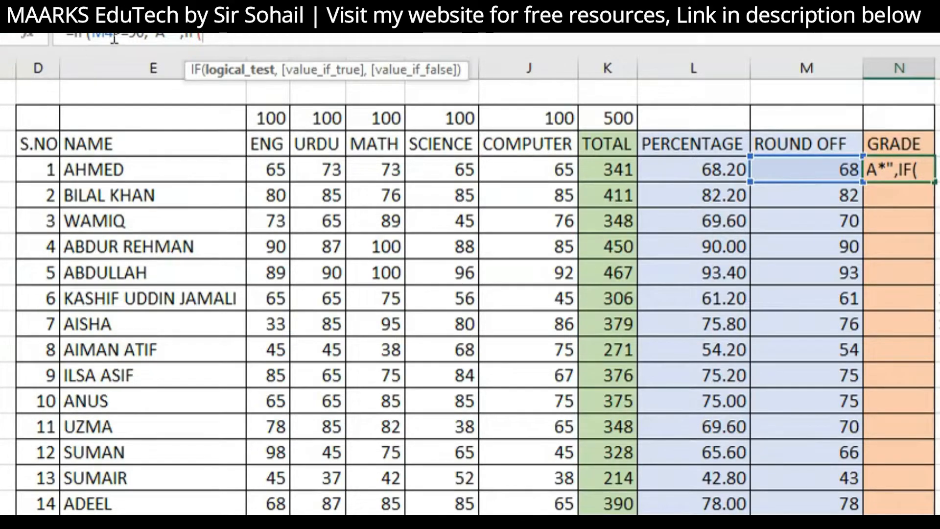
text(M4)
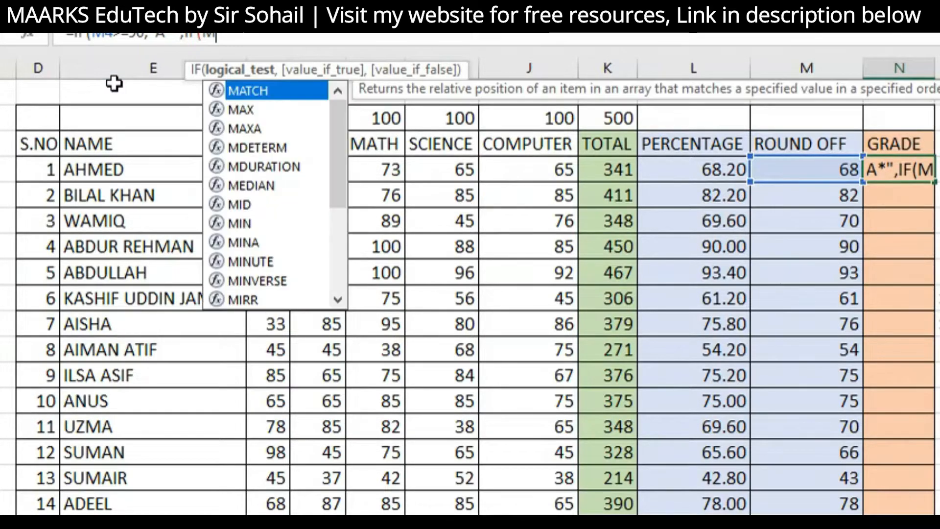
text(>=)
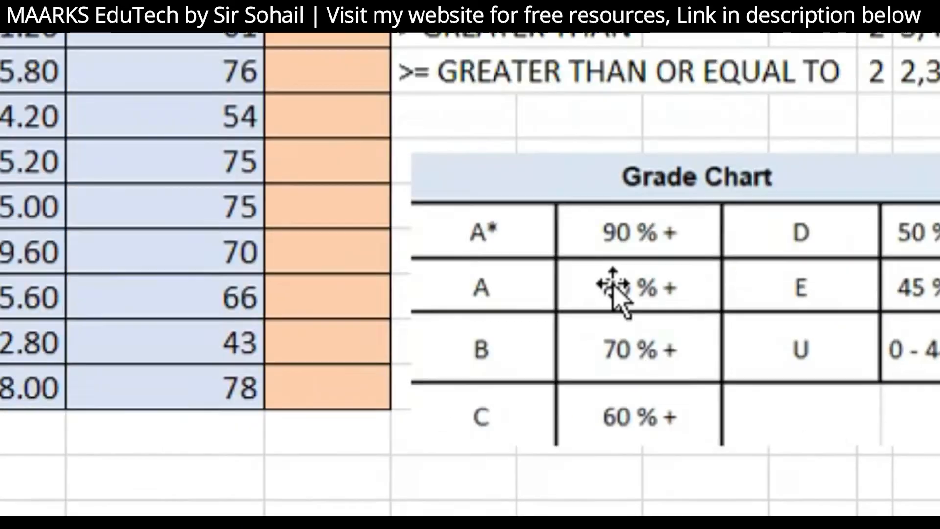
text(80)
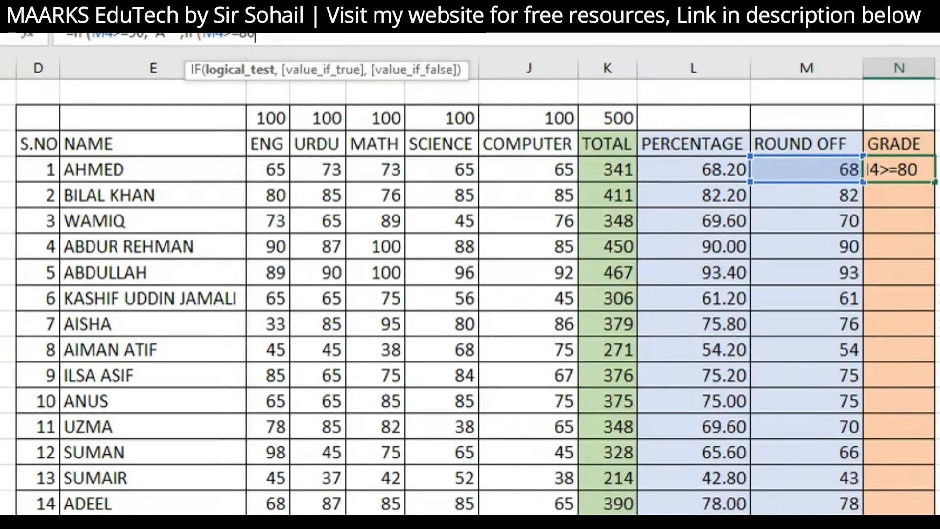
text(,"A)
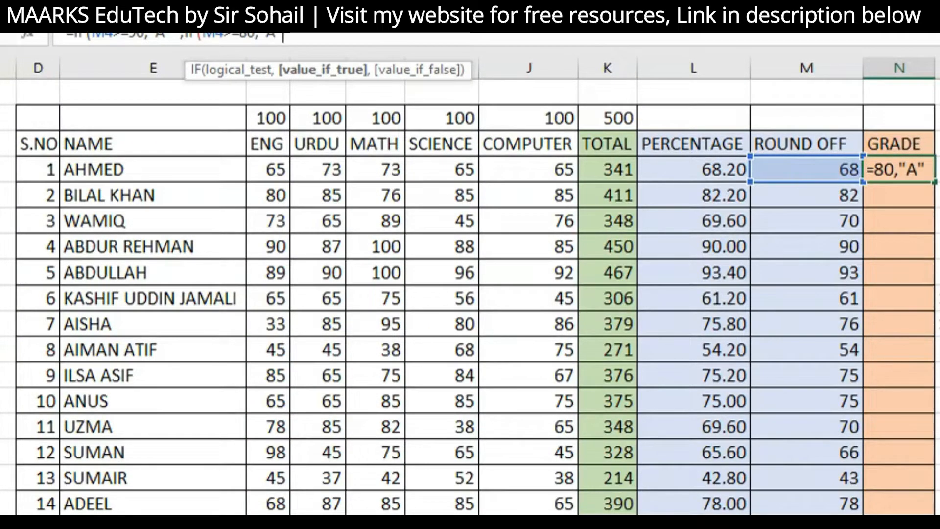
text(",)
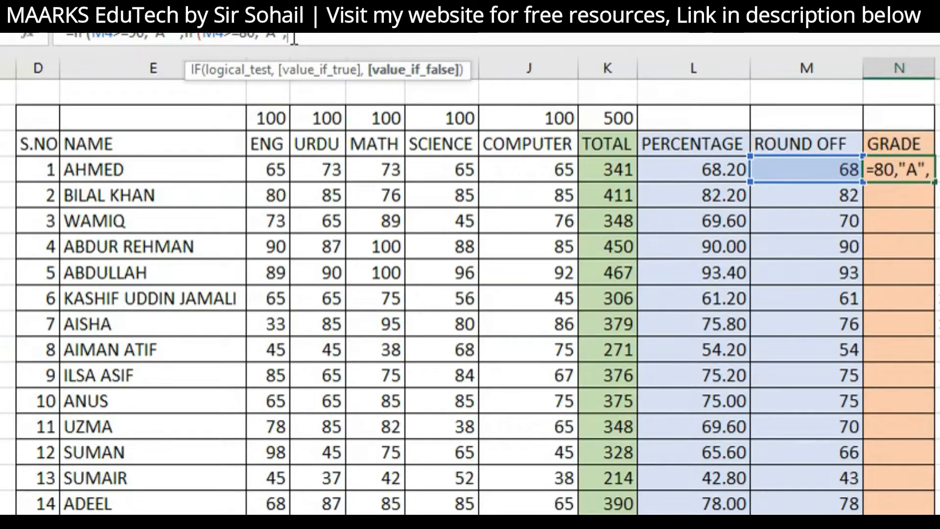
Copy the IF(M4>=80,"A", portion of the N4 formula and paste it at the end of the formula
click(185, 37)
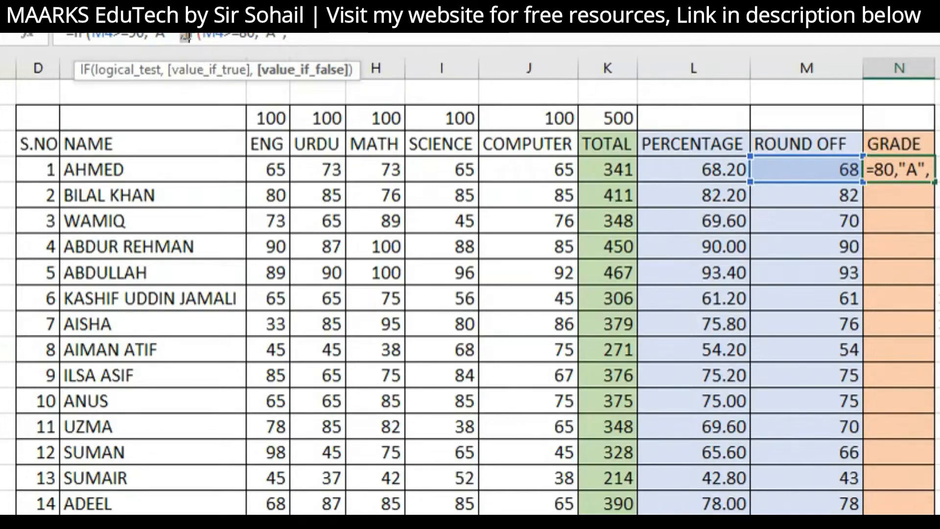
drag(180, 37, 286, 38)
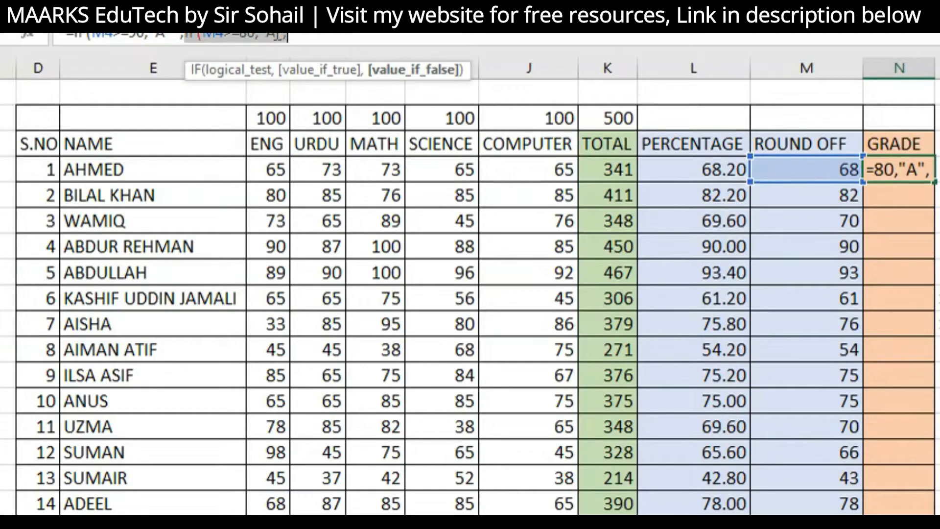
right_click(289, 37)
click(307, 74)
click(298, 36)
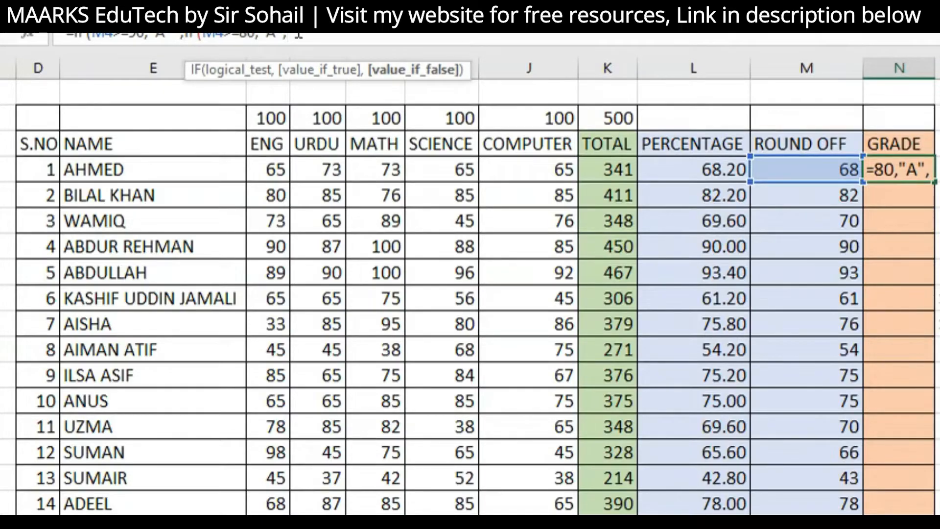
right_click(298, 36)
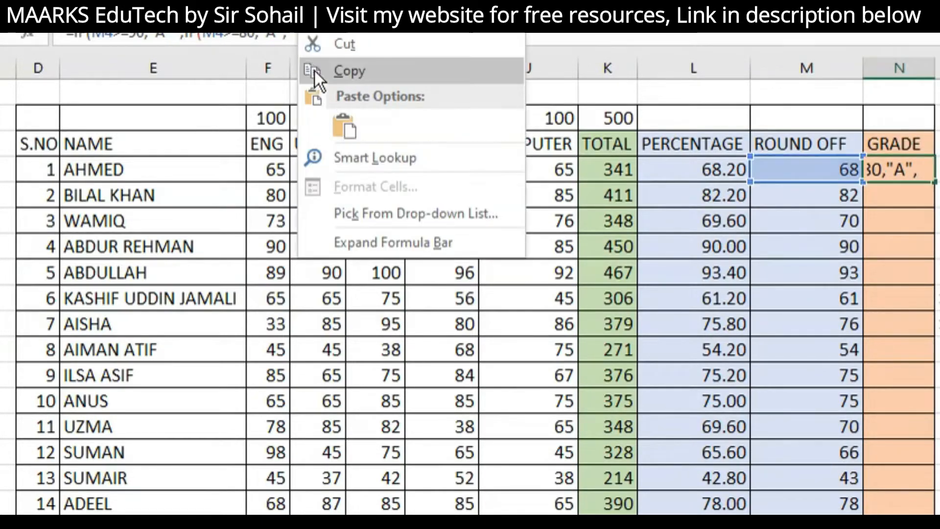
key(ctrl+v)
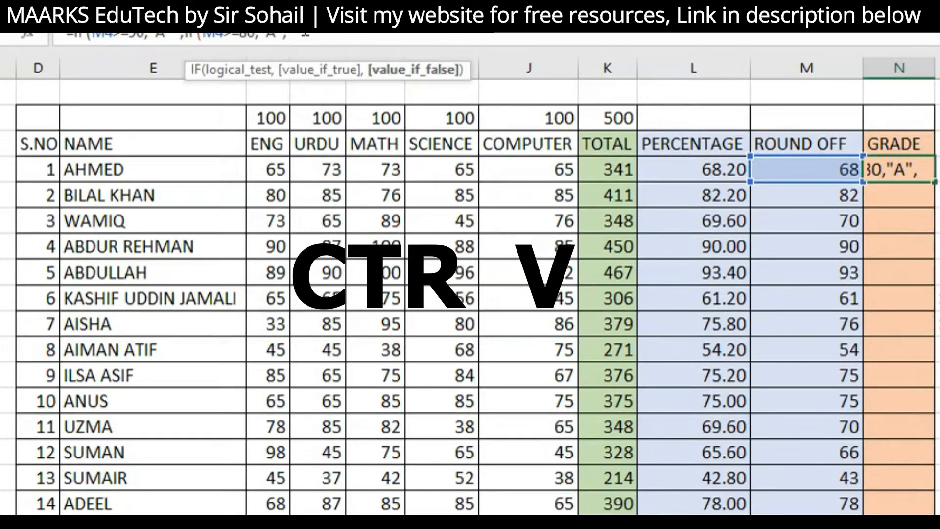
key(ctrl+v)
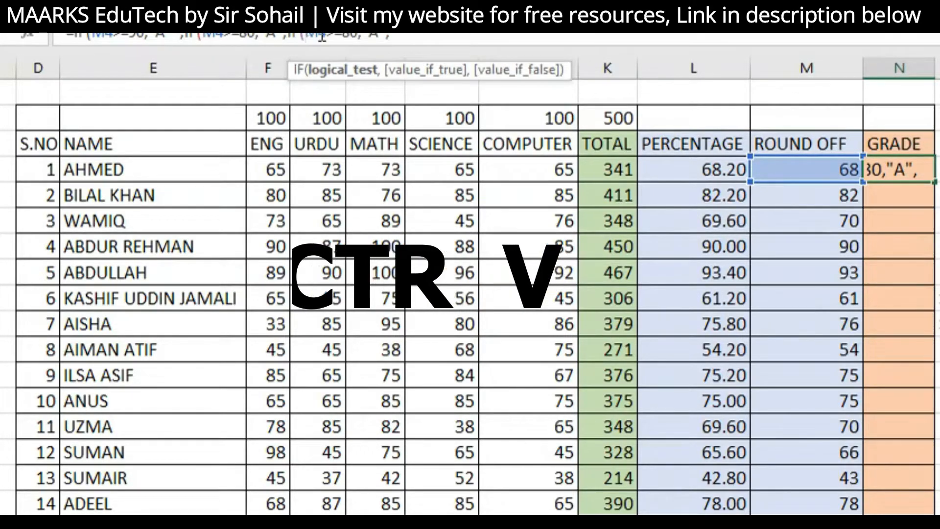
Change the pasted third condition in the N4 formula to M4>=70 with grade "B"
click(345, 39)
key(BackSpace)
text(70,")
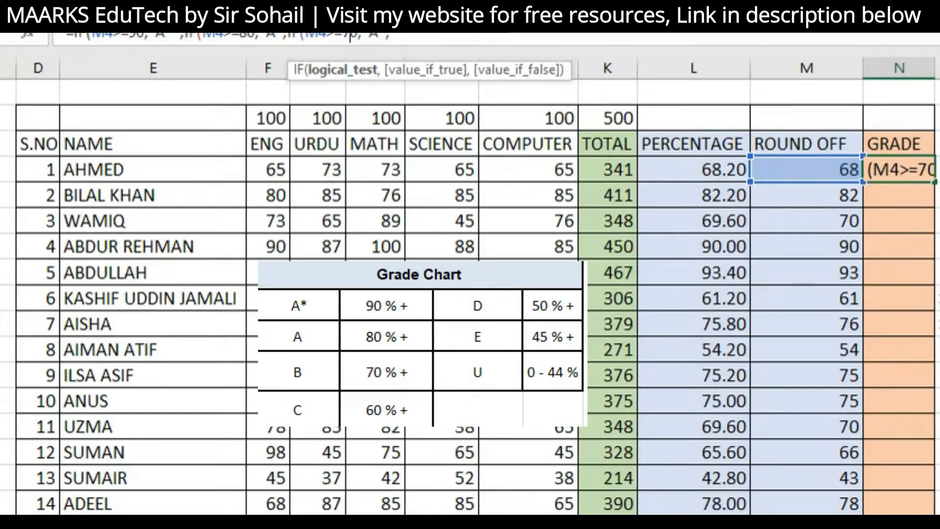
text(B)
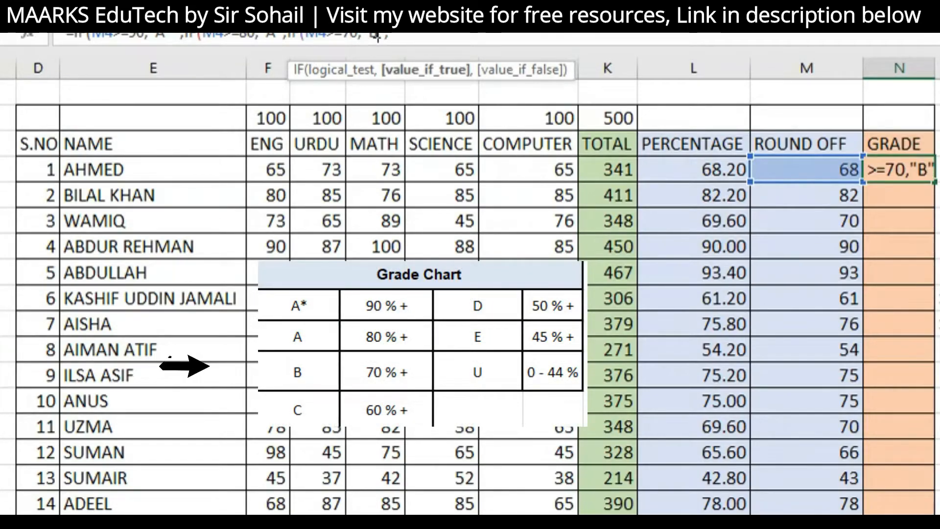
Paste the copied IF portion again at the end of the N4 formula and change it to M4>=60 with grade "C"
click(398, 39)
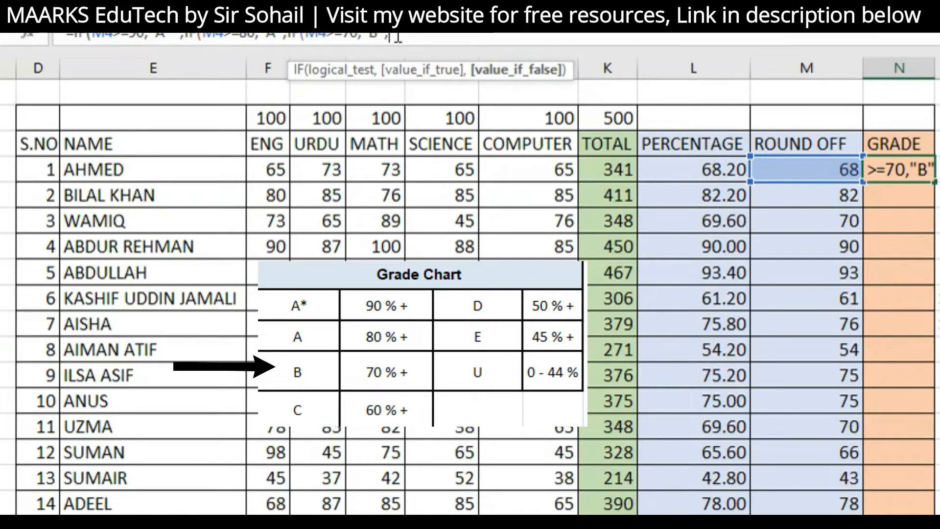
right_click(396, 34)
click(451, 131)
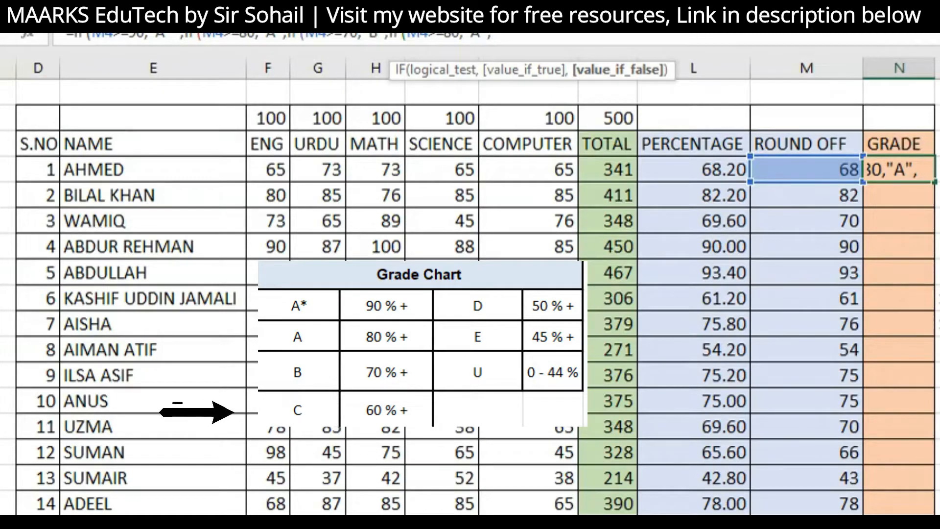
double_click(451, 39)
drag(457, 38, 460, 38)
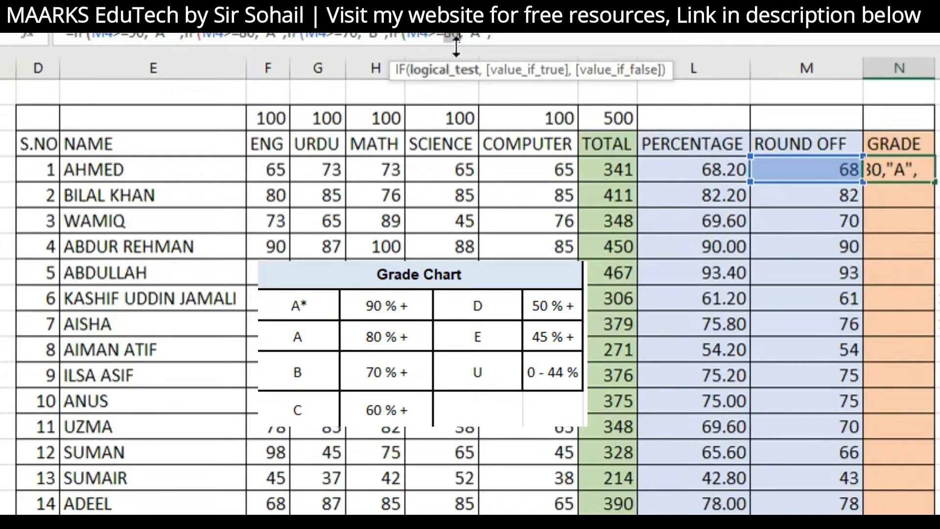
text(60)
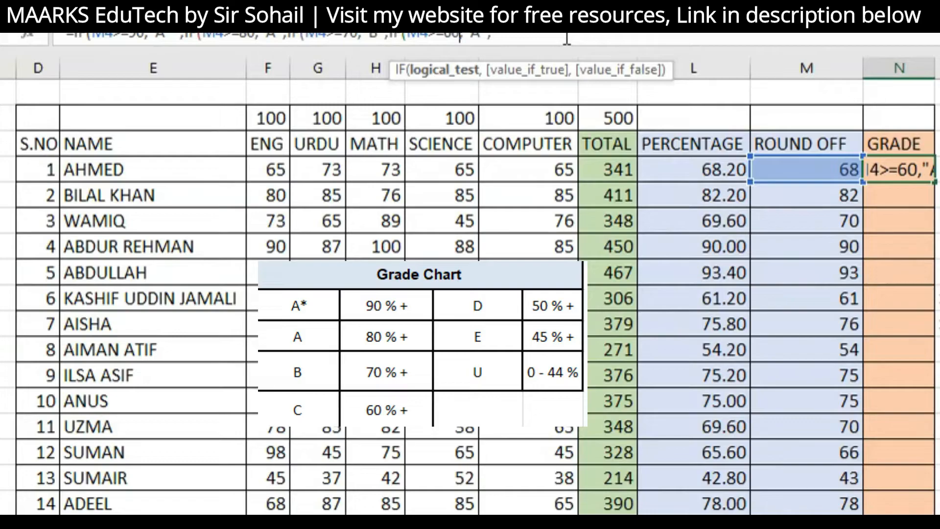
drag(471, 37, 479, 37)
text(C)
Append another copy of the IF portion to the N4 formula and edit it to M4>=50 with grade "D"
click(518, 35)
text(IF(M4>=80,"A",)
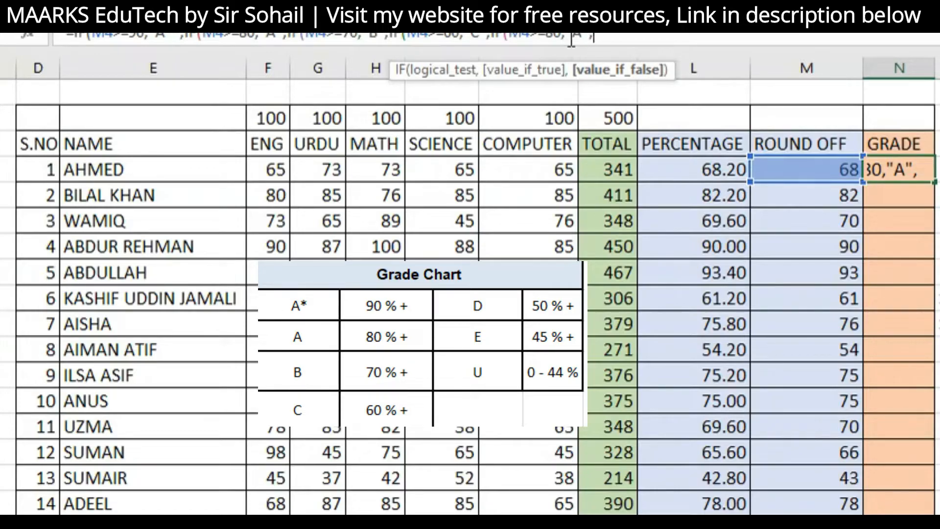
click(551, 38)
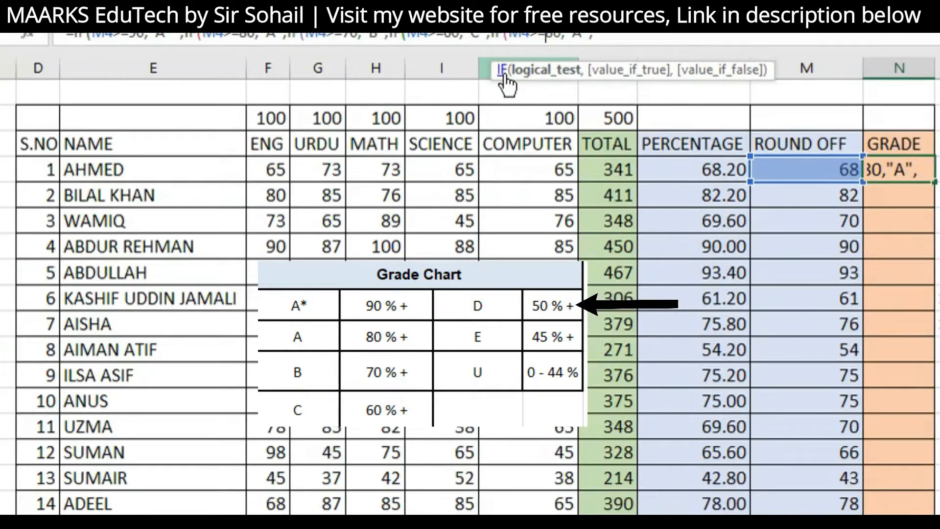
key(BackSpace)
text(5)
key(Right)
key(Right)
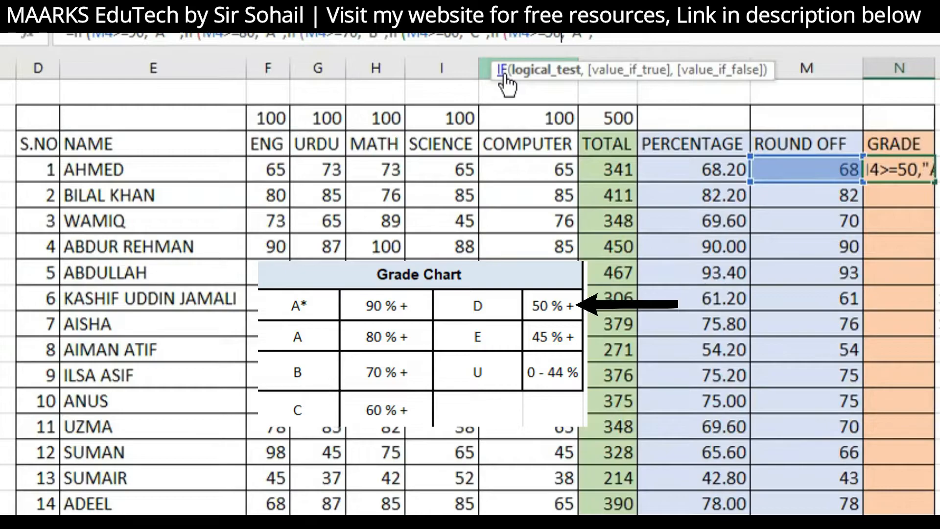
key(BackSpace)
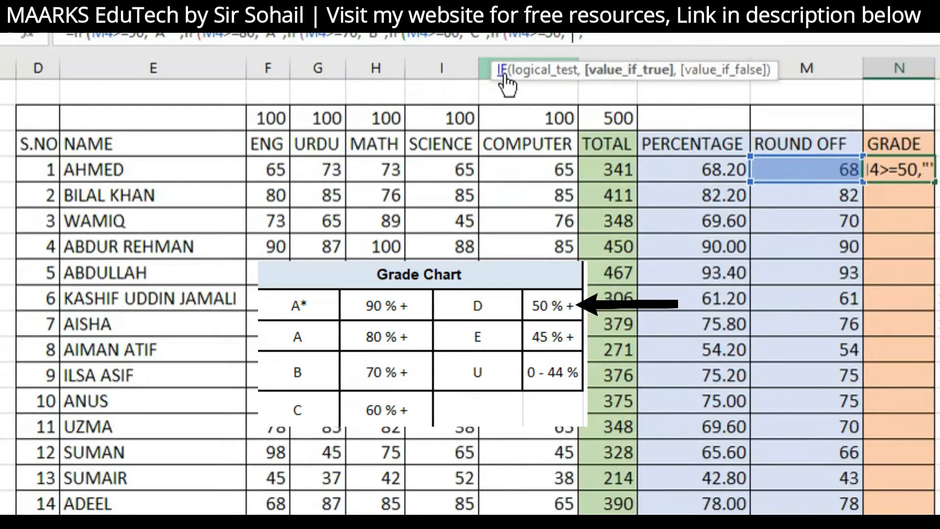
text(D)
key(Right)
key(Right)
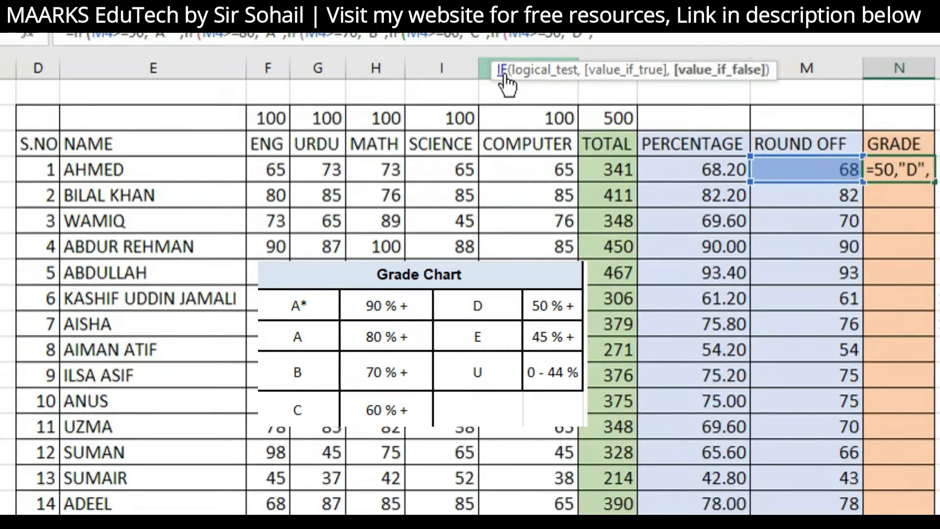
Append one more IF portion to the N4 formula, edit it to M4>=45 with grade "E", and return to the formula's end
text(IF(M4>=80,"A",)
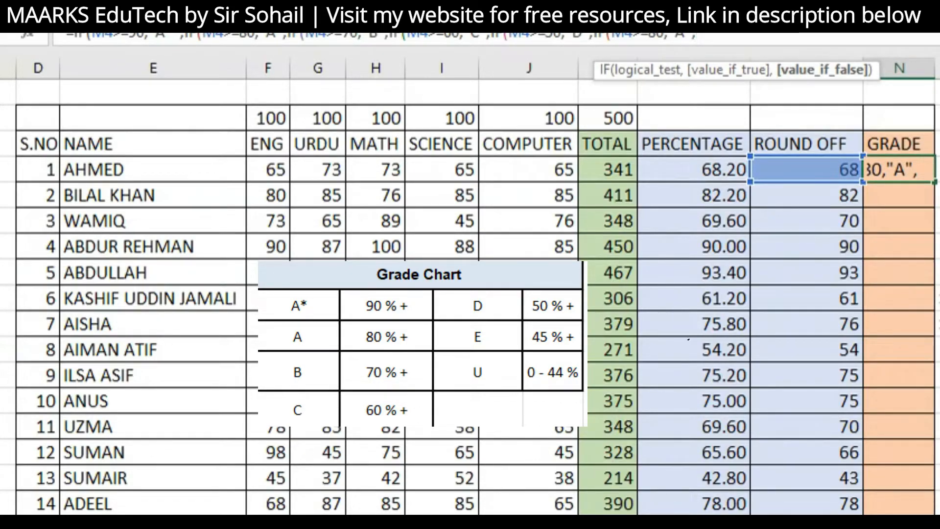
click(650, 38)
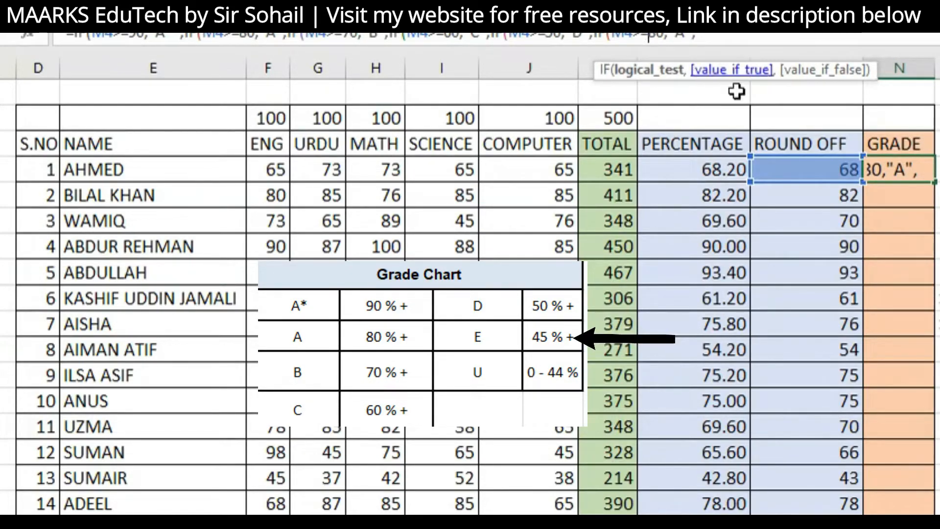
text(45)
key(Delete)
key(Delete)
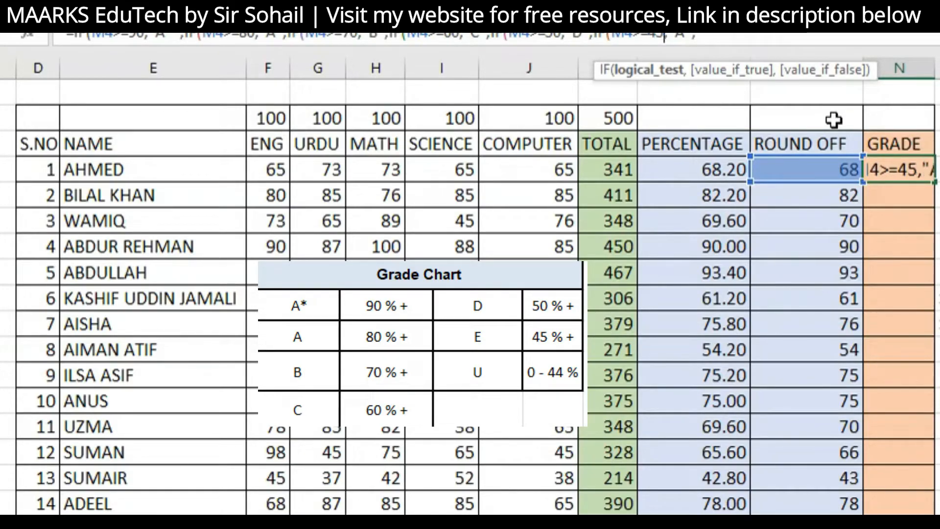
key(Right)
key(Right)
key(Delete)
text(E)
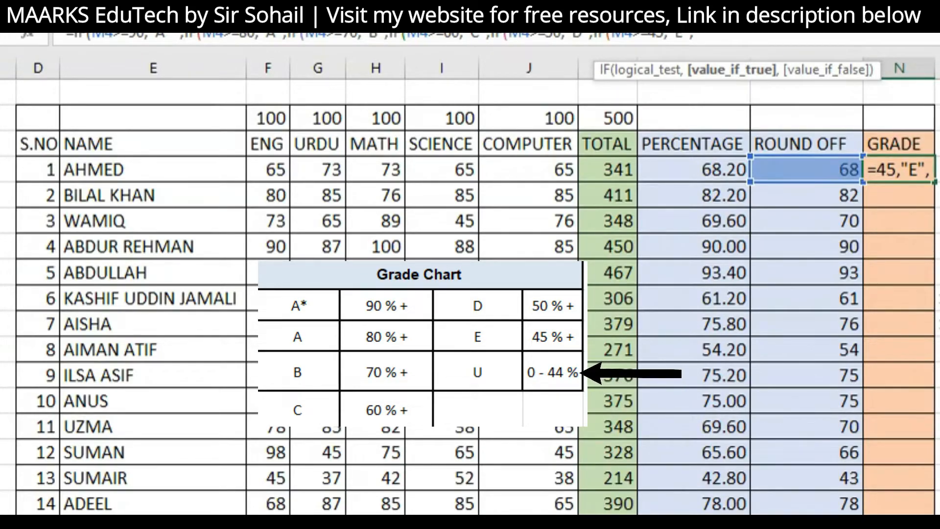
click(709, 37)
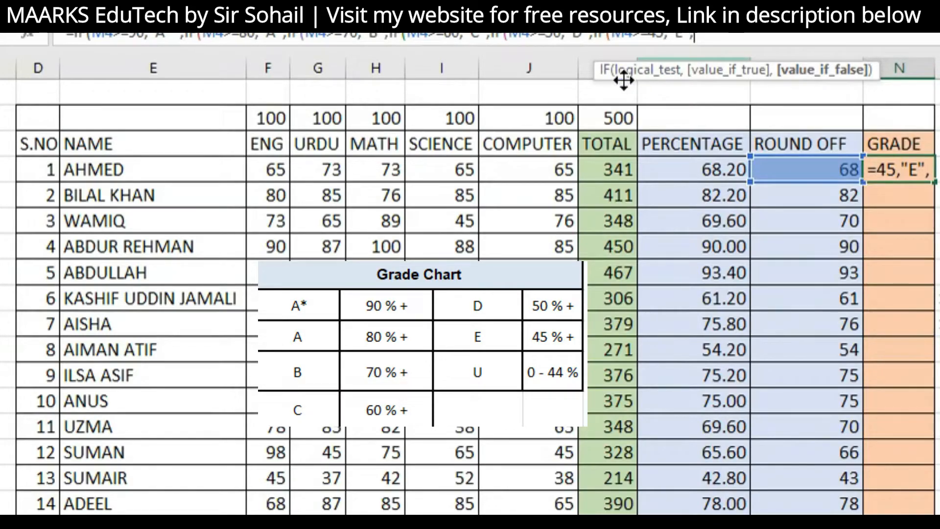
Finish the N4 grade formula with "U" as the fallback grade, close all six nested IFs, and commit it
text("U"))
key(BackSpace)
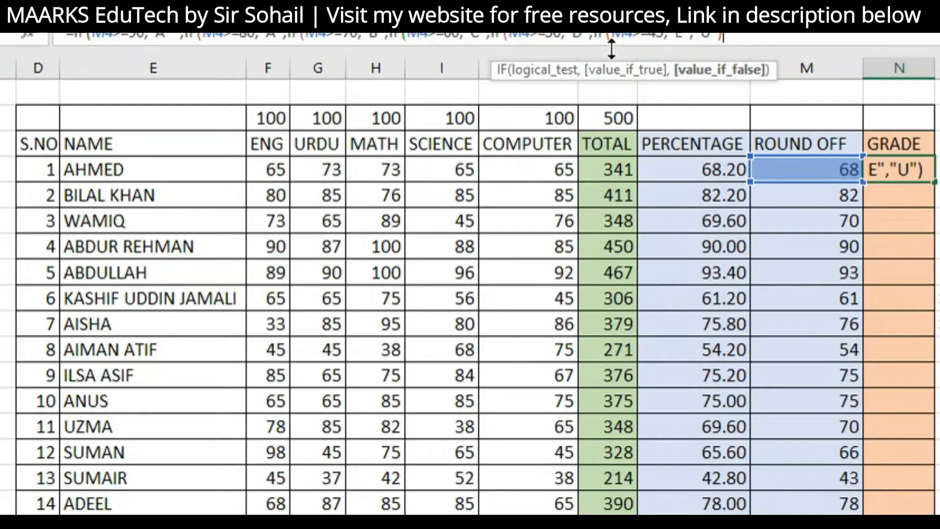
text())))))
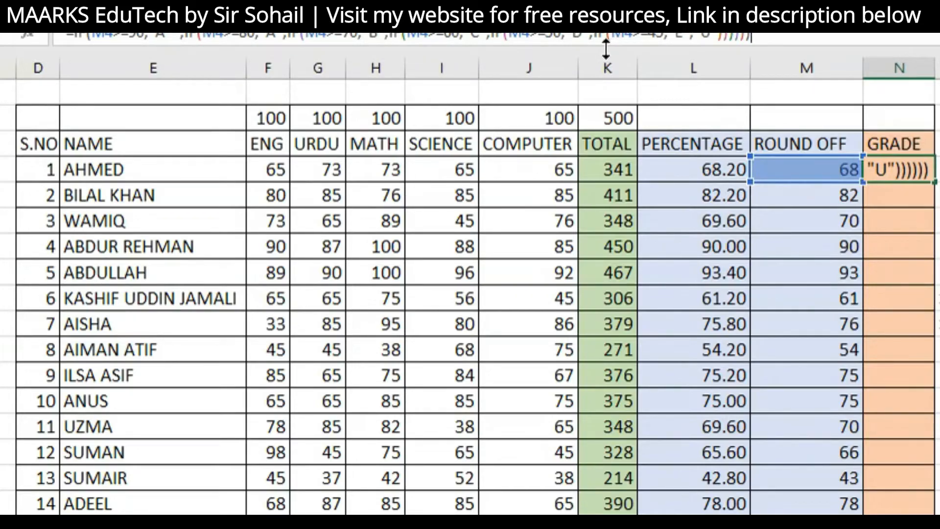
key(Return)
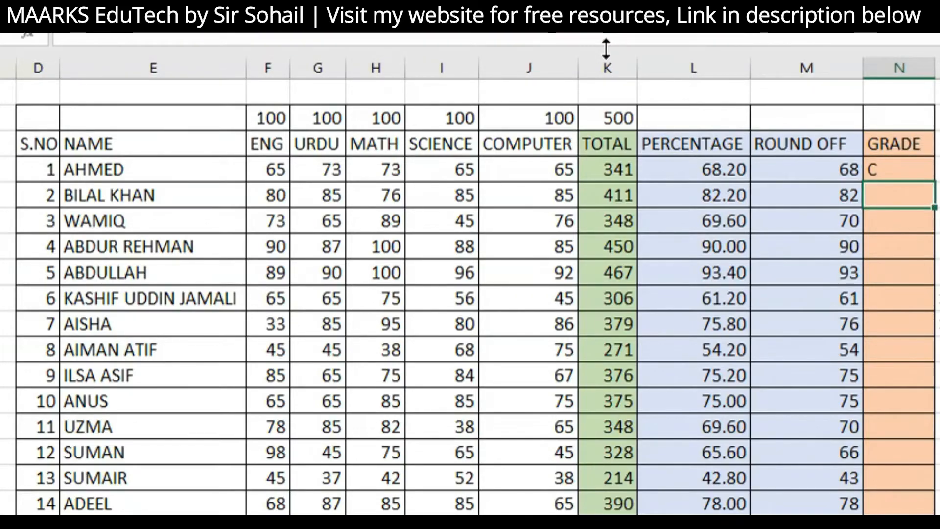
Fill the grade formula from N4 down to N17 and check several grades against their rounded percentages
click(904, 176)
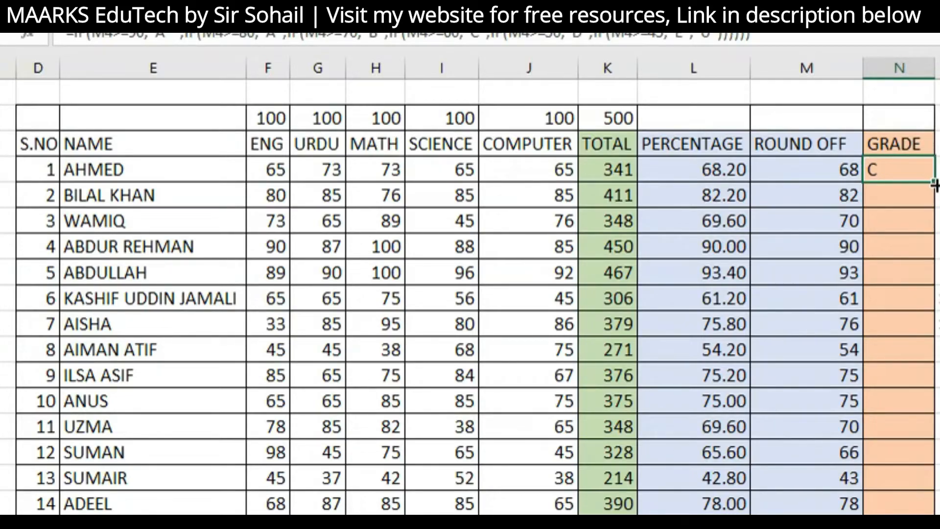
mouse_move(934, 185)
mouse_down()
mouse_move(898, 380)
mouse_move(901, 509)
mouse_up()
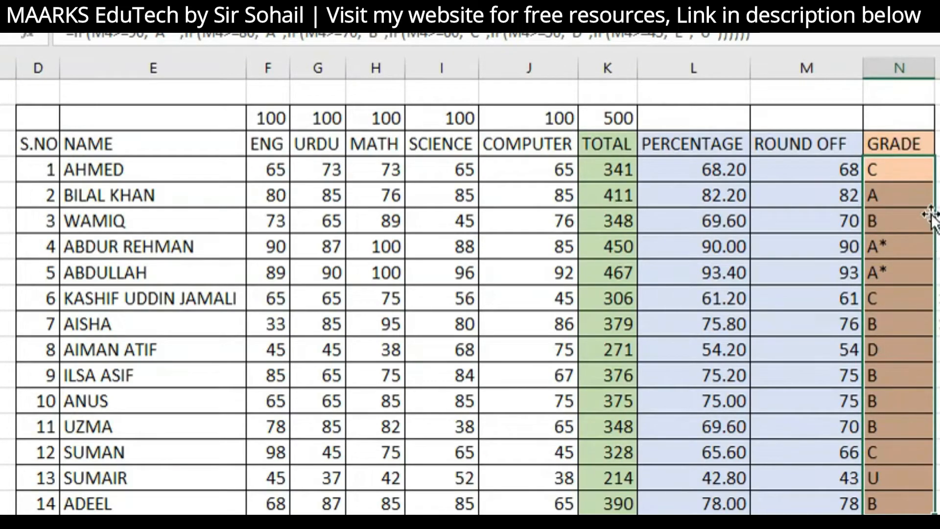
click(904, 171)
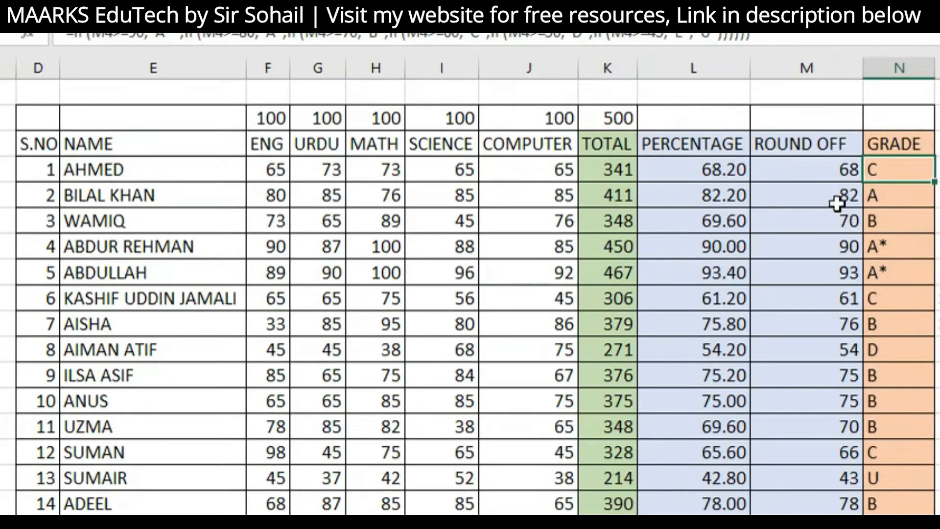
click(884, 202)
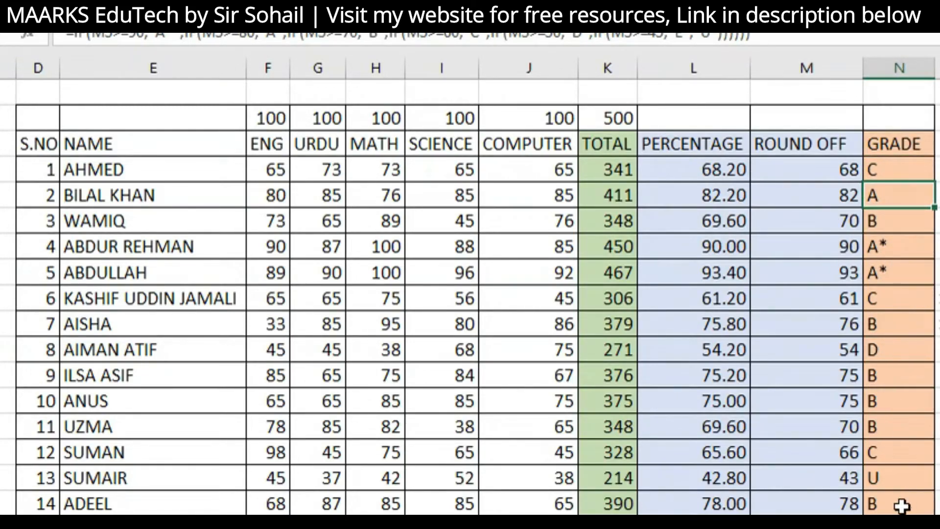
click(843, 480)
click(875, 478)
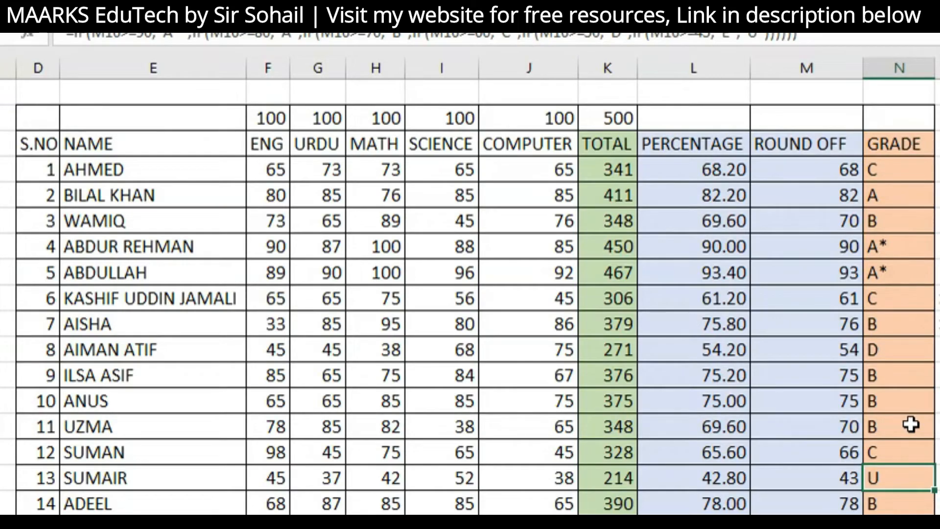
click(895, 499)
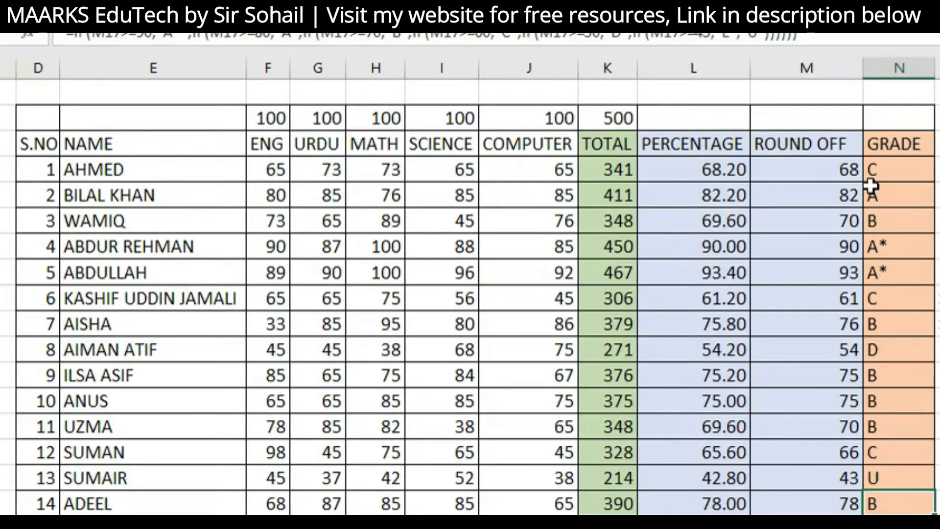
Clear all the grades in N4:N17 and select N4 again
drag(890, 168, 901, 498)
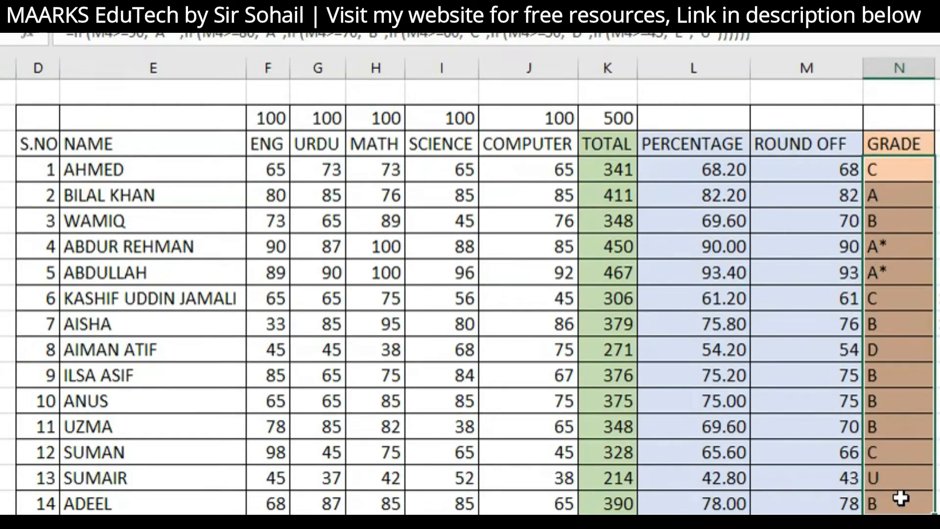
key(Delete)
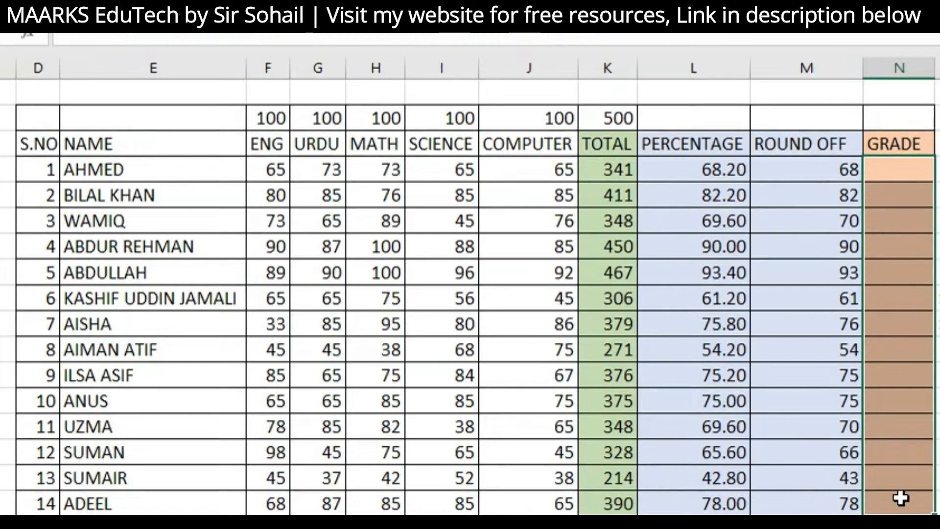
click(876, 163)
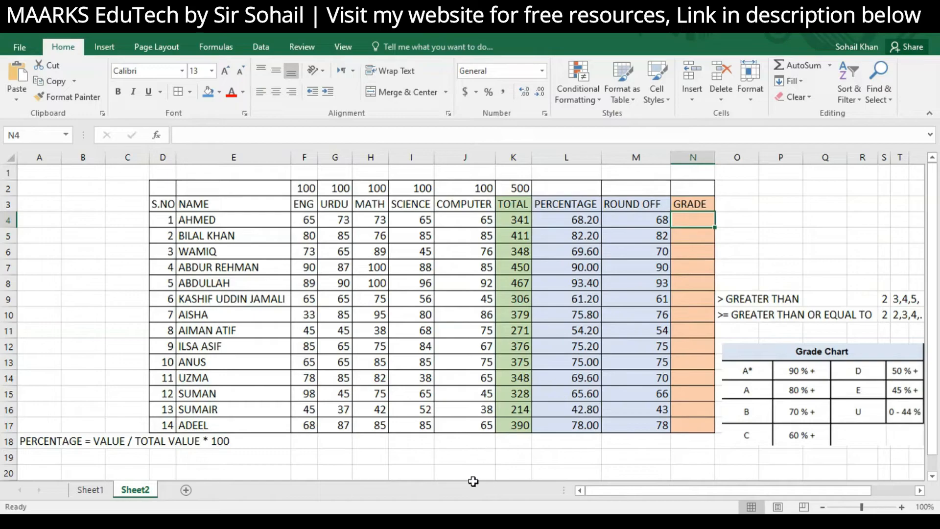
Open Notepad, enter =IF(A2>=90,"A*",IF(A2>=80,"A",IF(A2>=70,"B",IF(A2>=60,"C",IF(A2>=50,"D",IF(A2>=45,"E","U")))))), and move its window off the first marks rows
key(super)
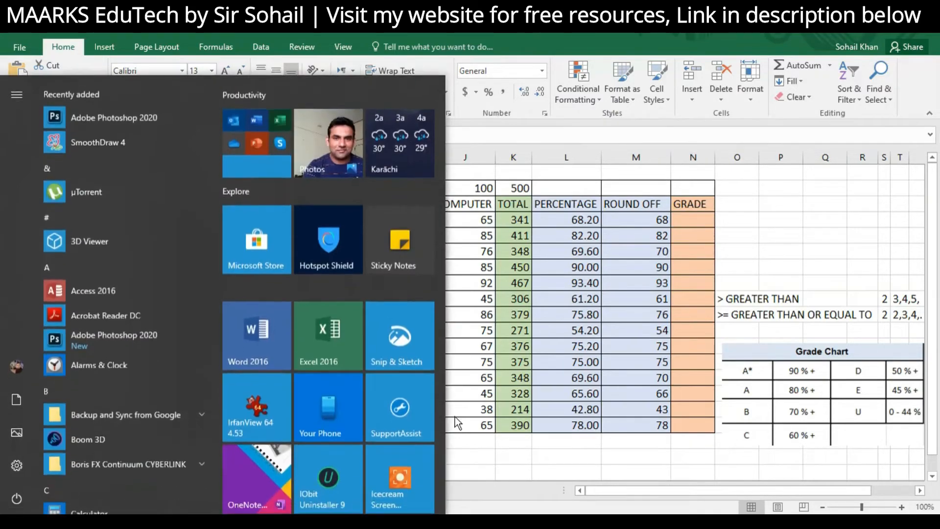
text(NOTEPAD)
key(Return)
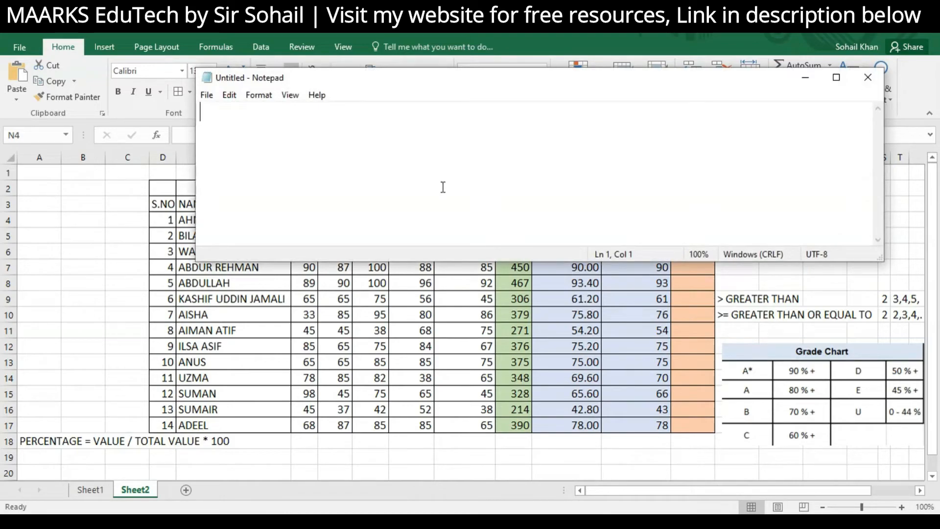
text(=IF(A2>=90,"A*",IF(A2>=80,"A",IF(A2>=70,"B",IF(A2>=60,"C",IF(A2>=50,"D",IF(A2>=45,"E","U")))))))
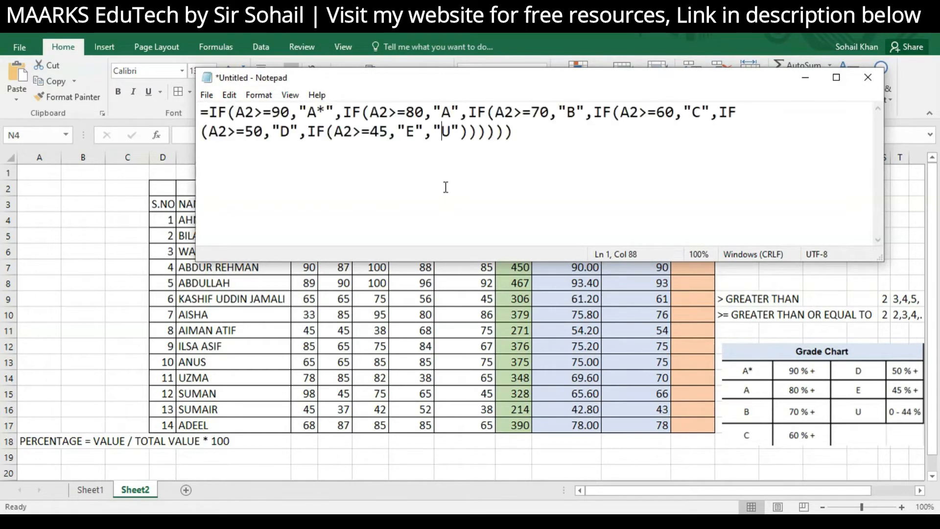
drag(435, 80, 541, 303)
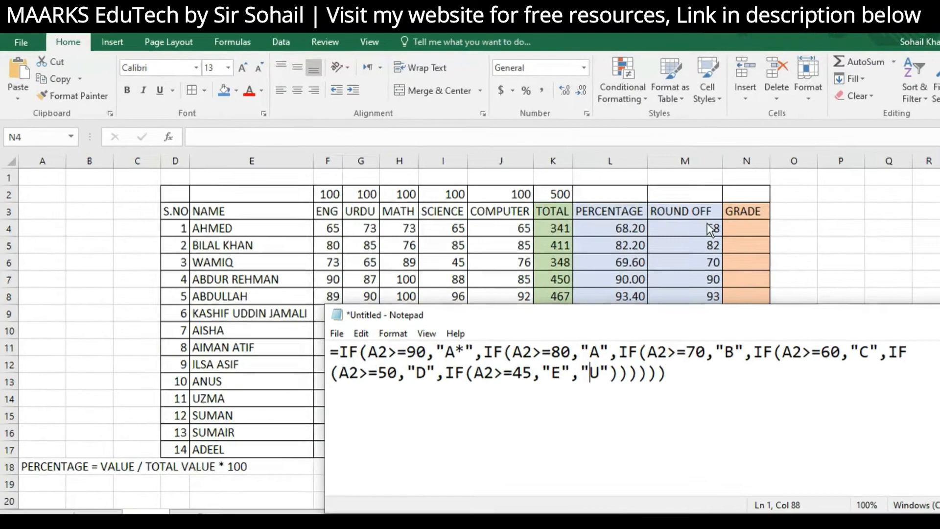
Check the cell reference of the first rounded percentage and replace A2 with M4 in the Notepad formula's >=90 condition
click(663, 215)
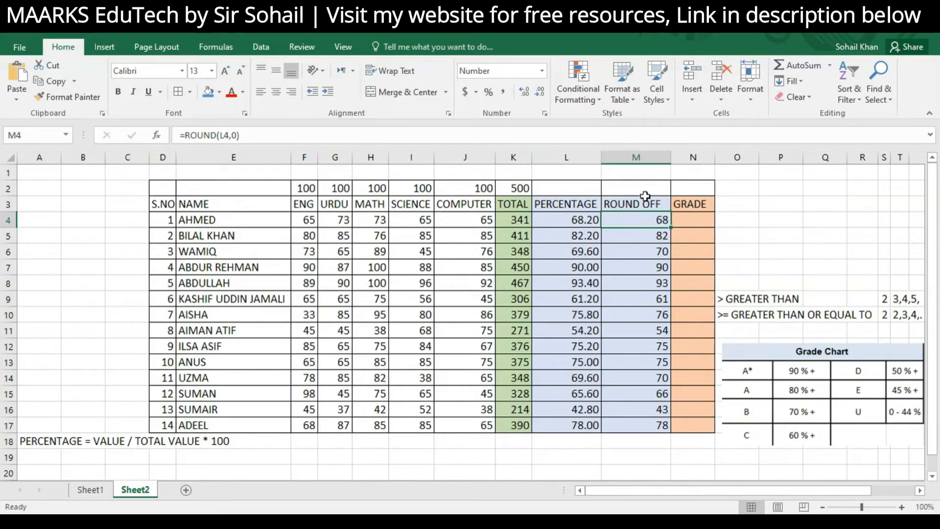
click(421, 522)
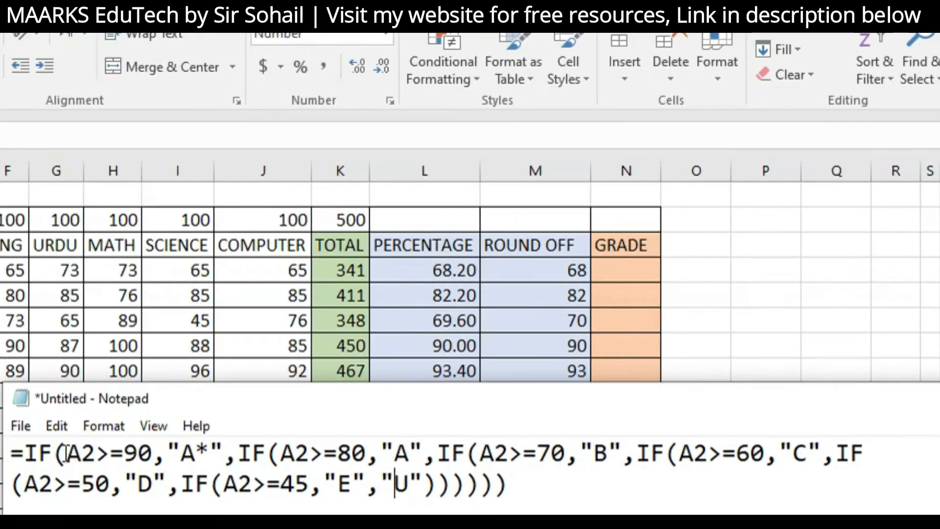
drag(67, 453, 93, 459)
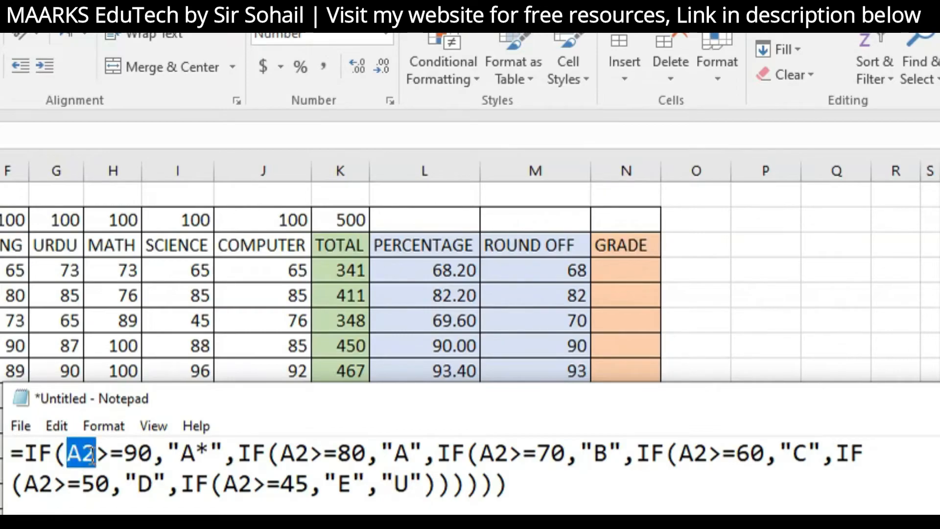
text(M4)
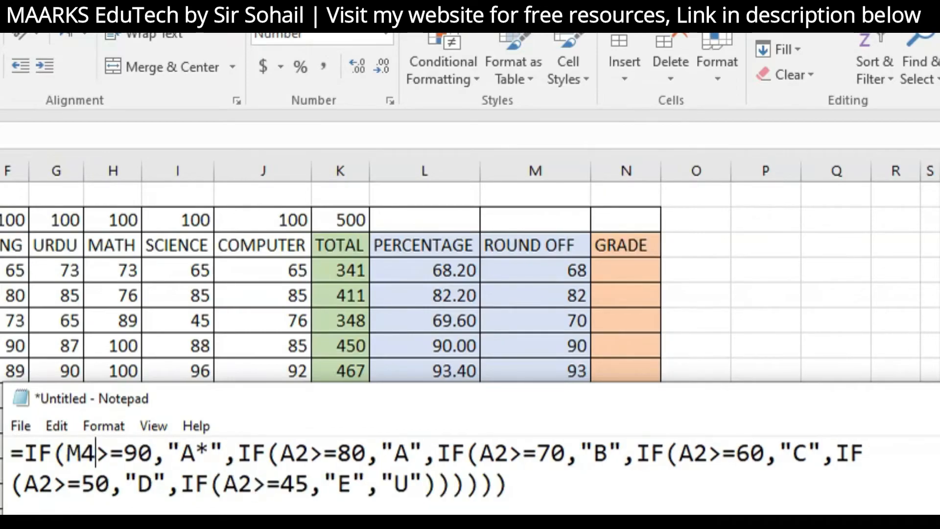
Replace A2 with M4 in the >=80 condition of the Notepad formula
key(Right)
key(Right)
key(Right)
key(Right)
key(Right)
key(Right)
key(Right)
key(Right)
key(Right)
key(Right)
key(Right)
key(Right)
key(Right)
text(M4)
key(Delete)
key(Delete)
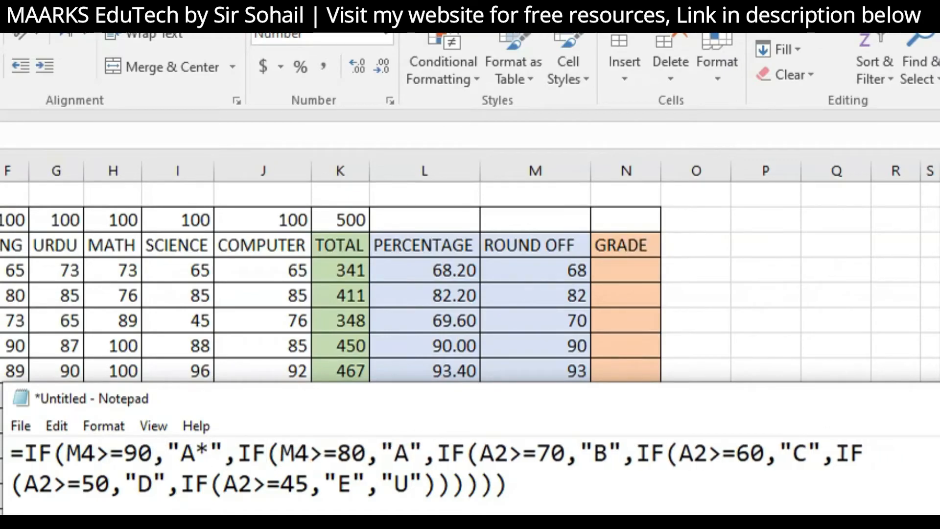
Replace A2 with M4 in the >=70 condition of the Notepad formula
key(Right)
key(Right)
key(Right)
key(Right)
key(Right)
key(Right)
key(Right)
key(Right)
key(Right)
key(Right)
key(Right)
key(Right)
key(Right)
key(Delete)
key(Delete)
text(M4)
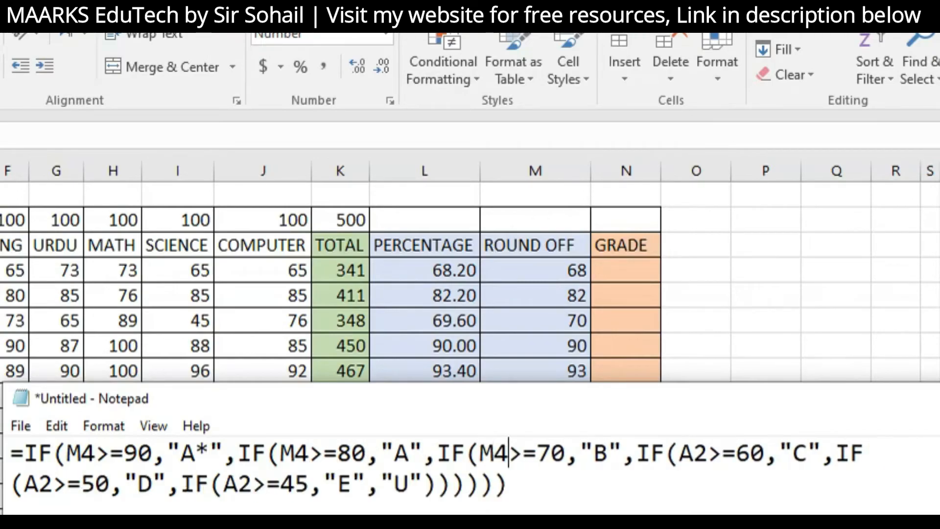
Replace A2 with M4 in the >=60 condition of the Notepad formula
key(Right)
key(Right)
key(Right)
key(Right)
key(Right)
key(Right)
key(Right)
key(Right)
key(Right)
key(Delete)
key(Delete)
text(M4)
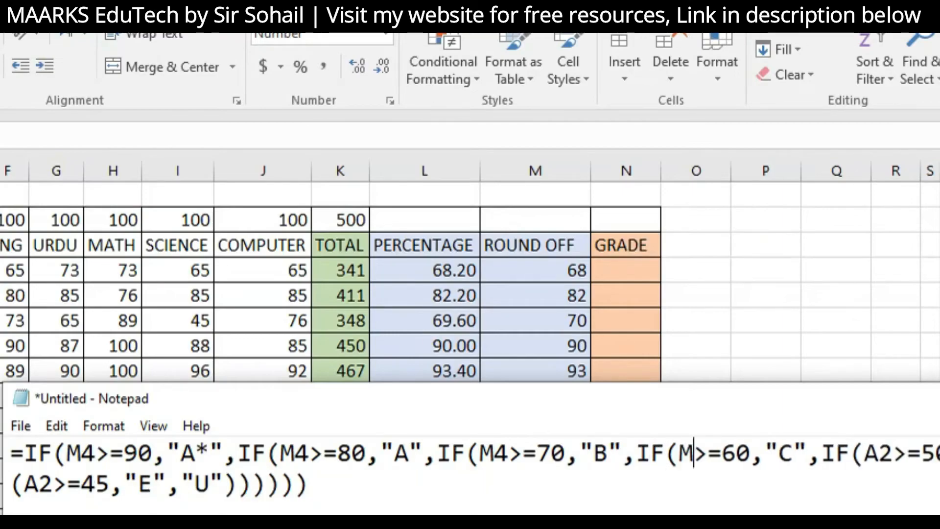
Replace A2 with M4 in the >=50 condition of the Notepad formula
key(ctrl+End)
key(Left)
key(Left)
key(Left)
key(Left)
key(Left)
key(Left)
key(Left)
key(Left)
key(Left)
key(Left)
key(Left)
key(Left)
key(Left)
key(Left)
key(Left)
key(Left)
key(Left)
key(Left)
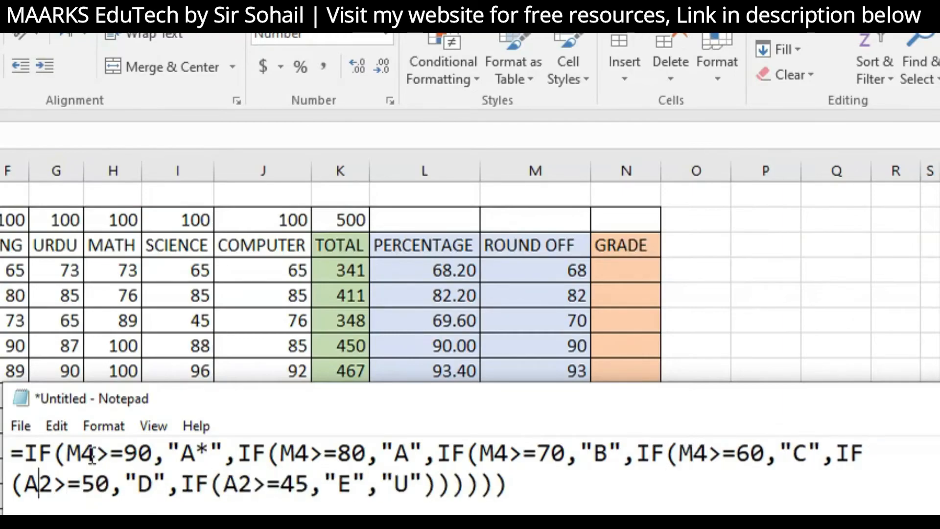
text(M4)
key(Delete)
key(Delete)
Replace A2 with M4 in the >=45 condition of the Notepad formula
key(Right)
key(Right)
key(Right)
key(Right)
key(Right)
key(Right)
key(Right)
key(Right)
key(Right)
key(Right)
key(Right)
key(Right)
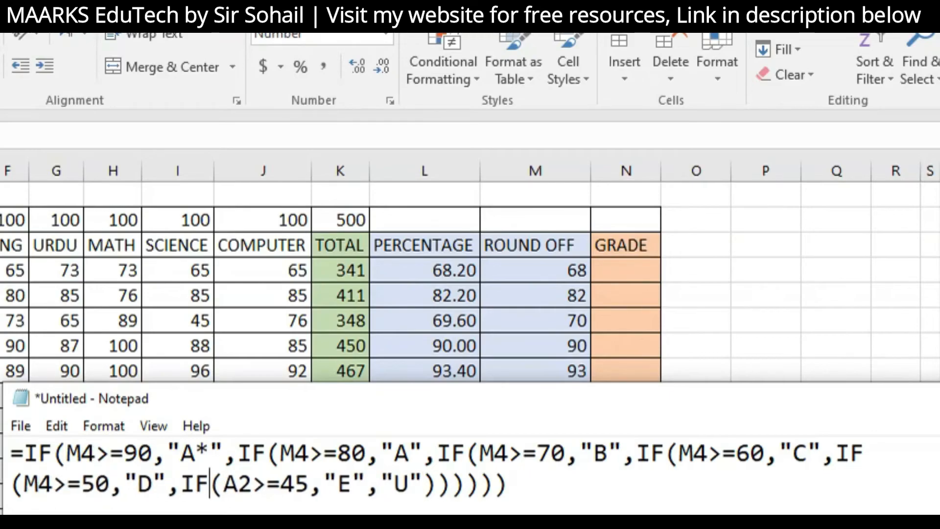
key(Delete)
key(Delete)
text(M4)
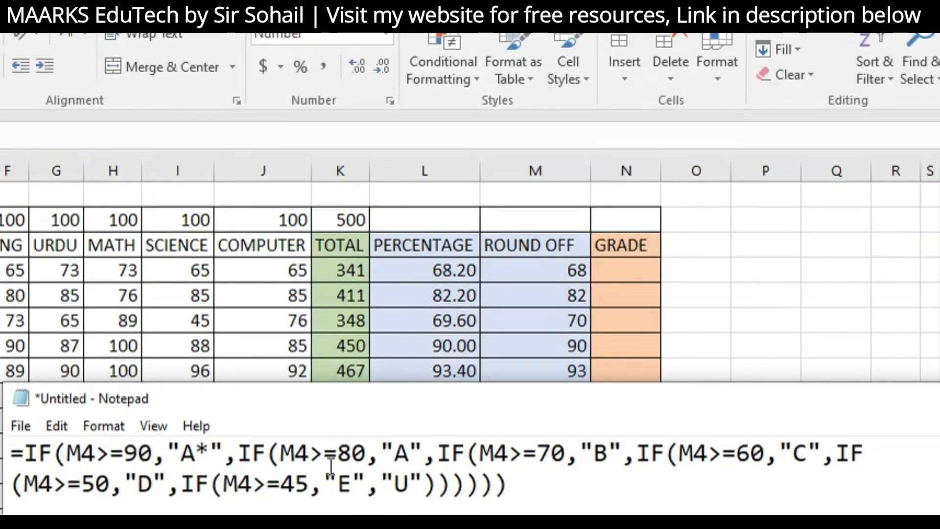
Copy the whole edited formula from Notepad, paste it into cell N4 in Excel, and commit it
drag(554, 487, 7, 444)
right_click(265, 466)
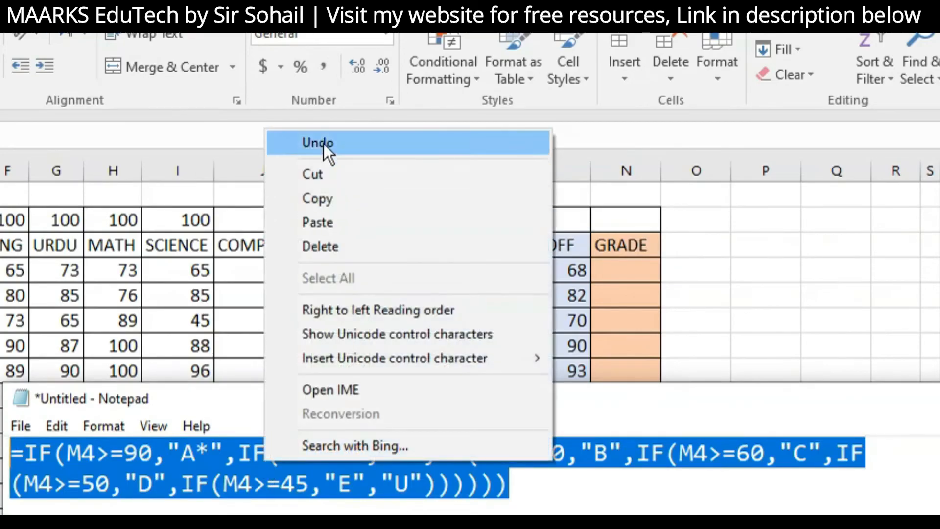
click(321, 199)
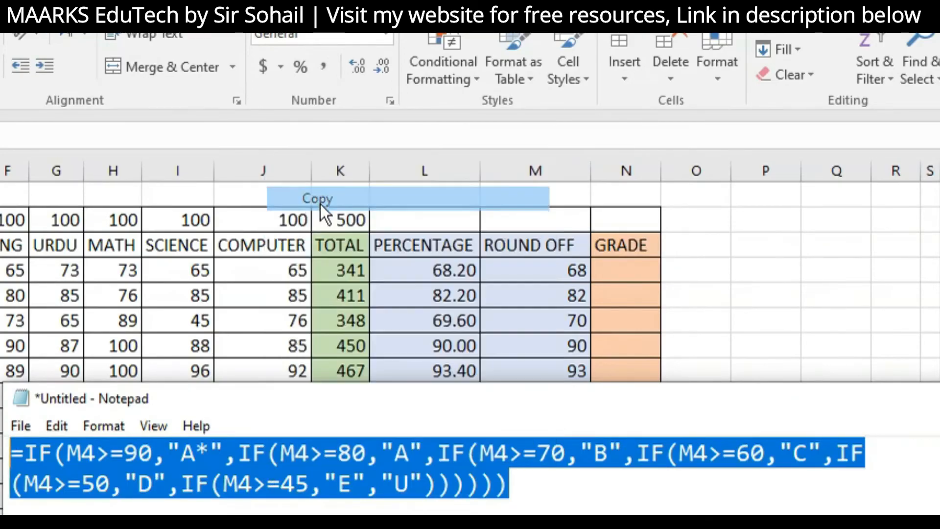
click(628, 268)
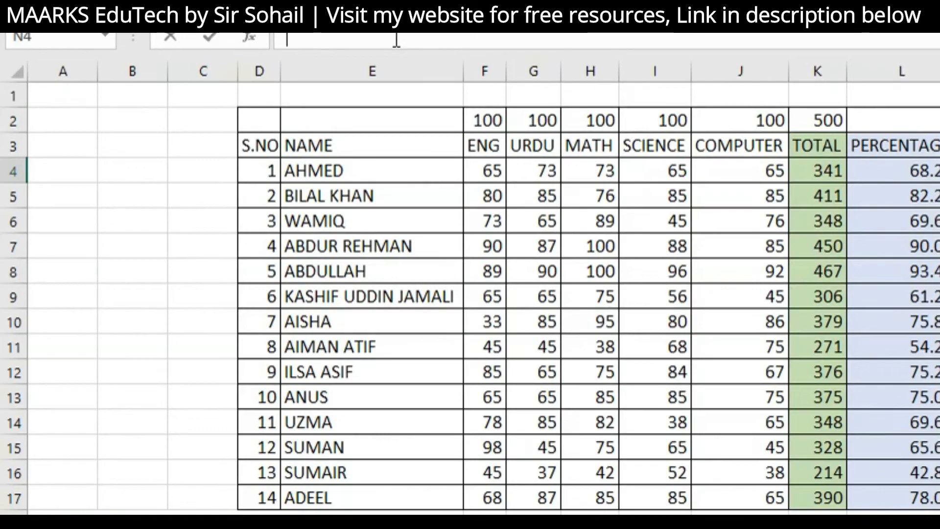
right_click(189, 81)
click(443, 125)
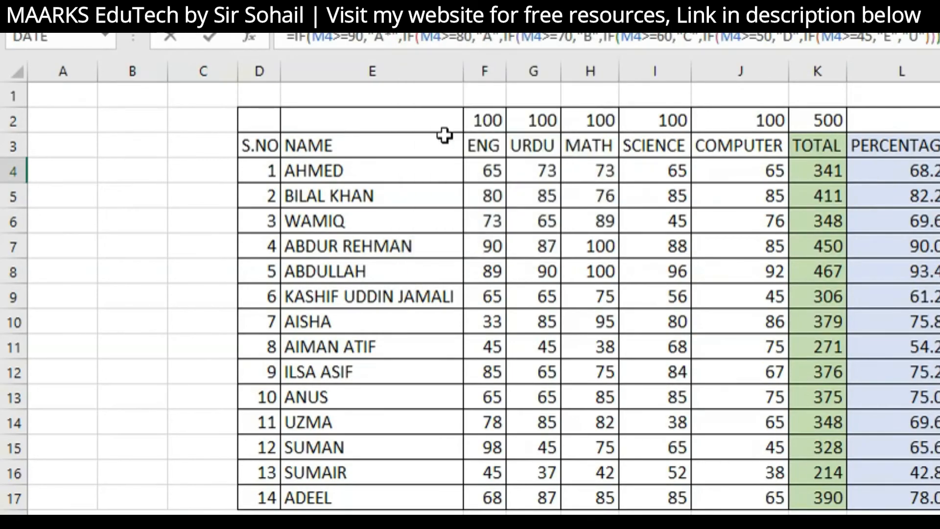
key(Return)
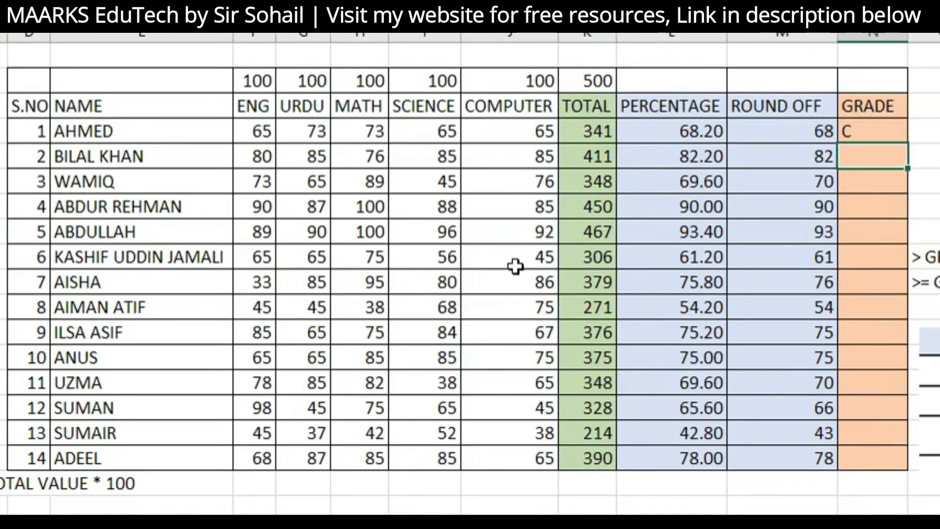
Fill the pasted grade formula from N4 down to N17 for all students
click(902, 134)
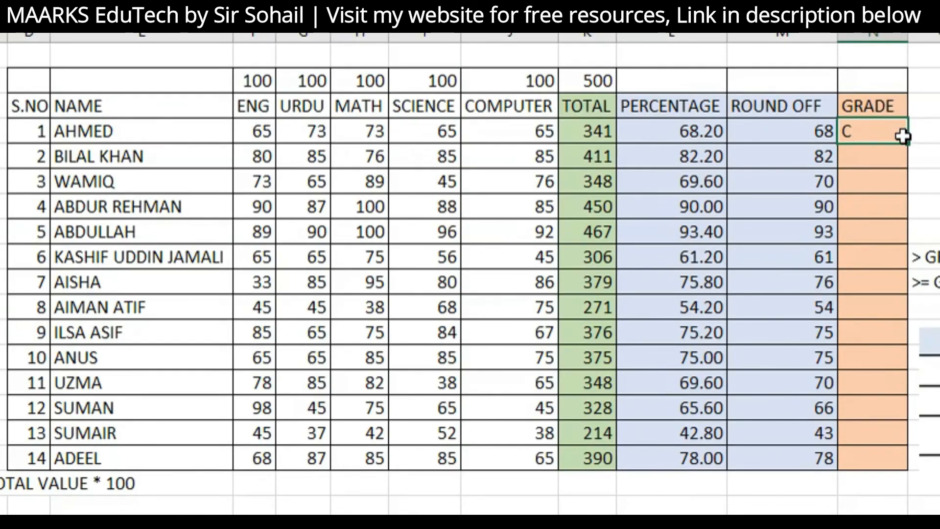
drag(909, 144, 911, 469)
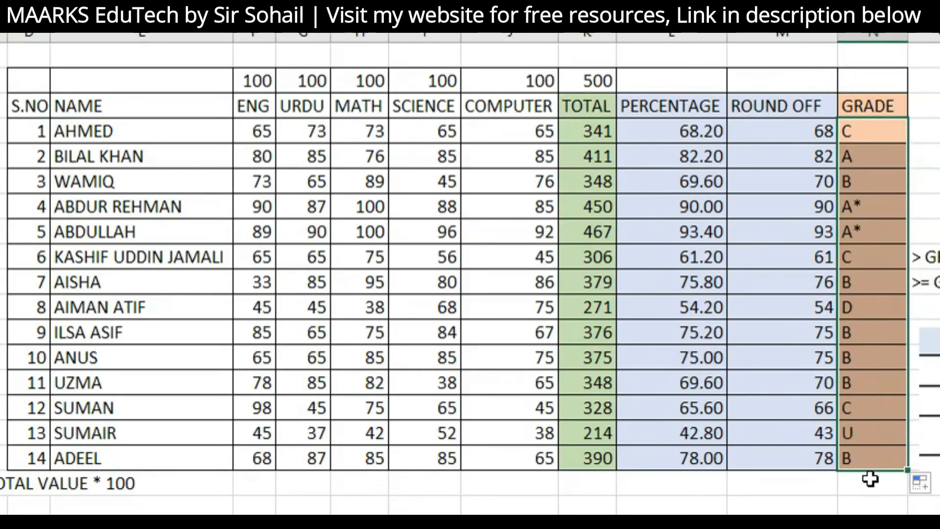
click(868, 456)
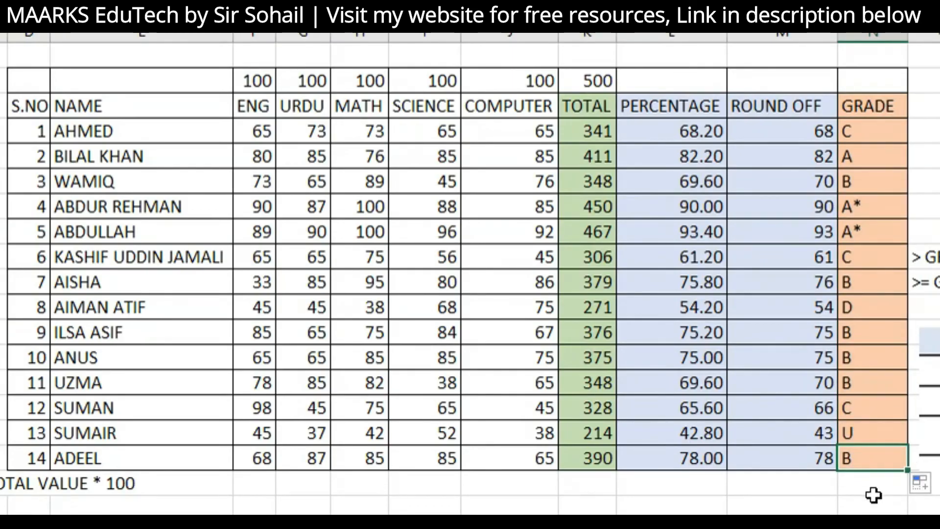